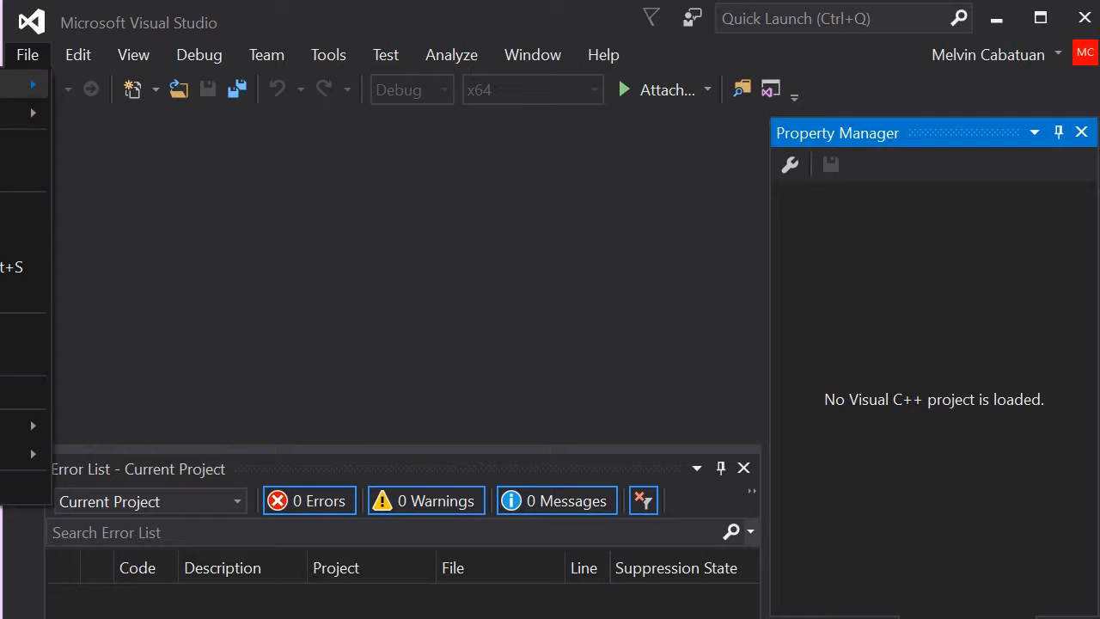
Step: Create a new Visual C++ Empty Project named HelloOpenCV
mouse_move(26, 84)
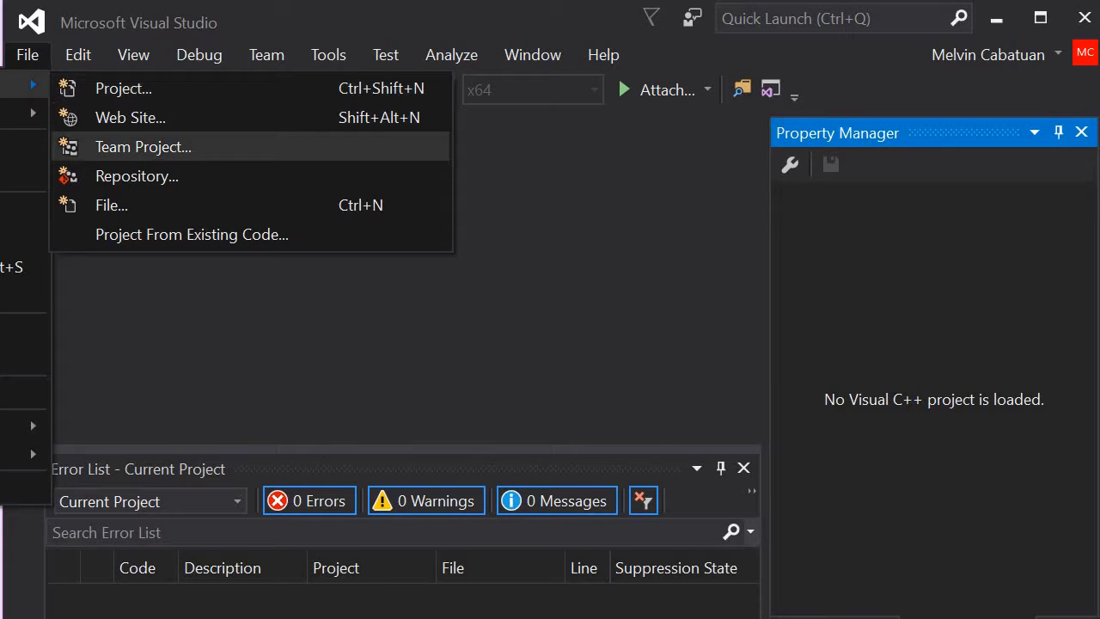
click(165, 89)
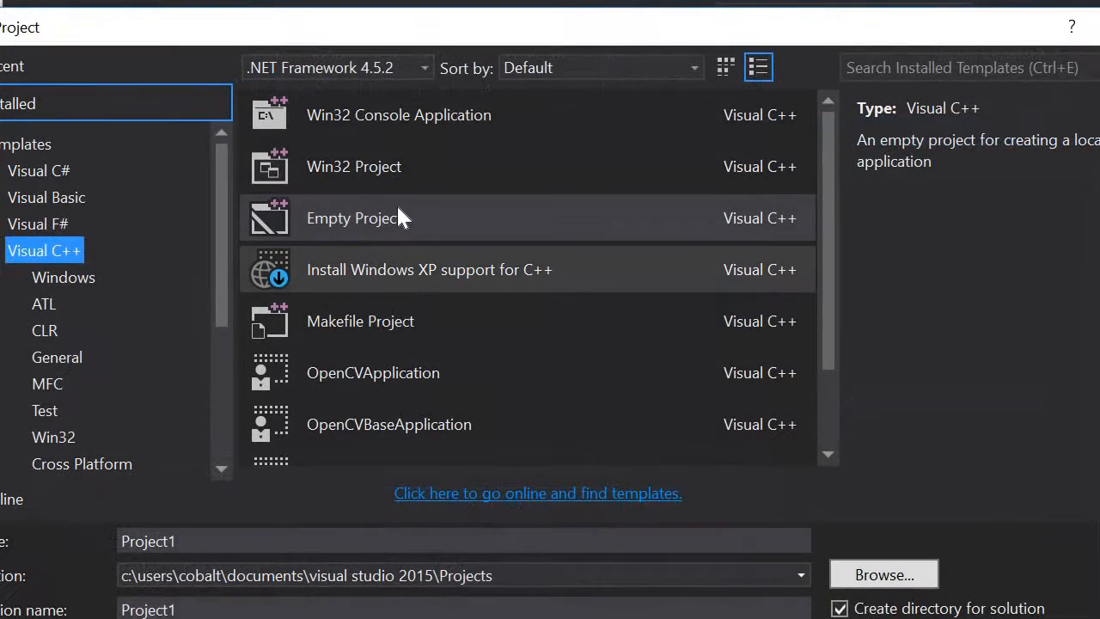
click(397, 204)
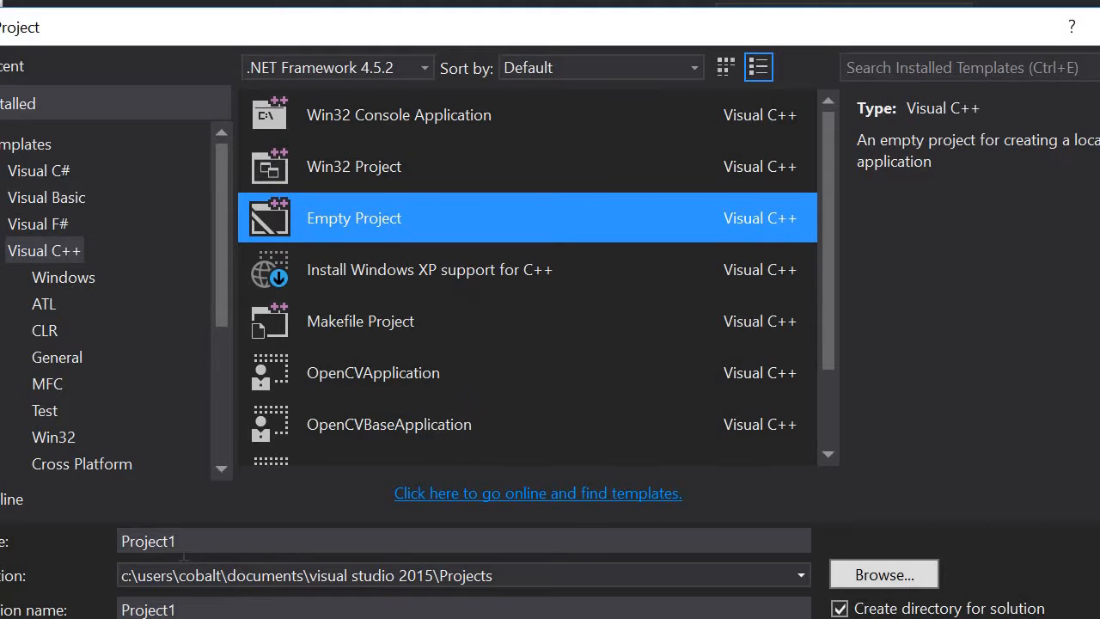
drag(182, 544, 84, 540)
text(He)
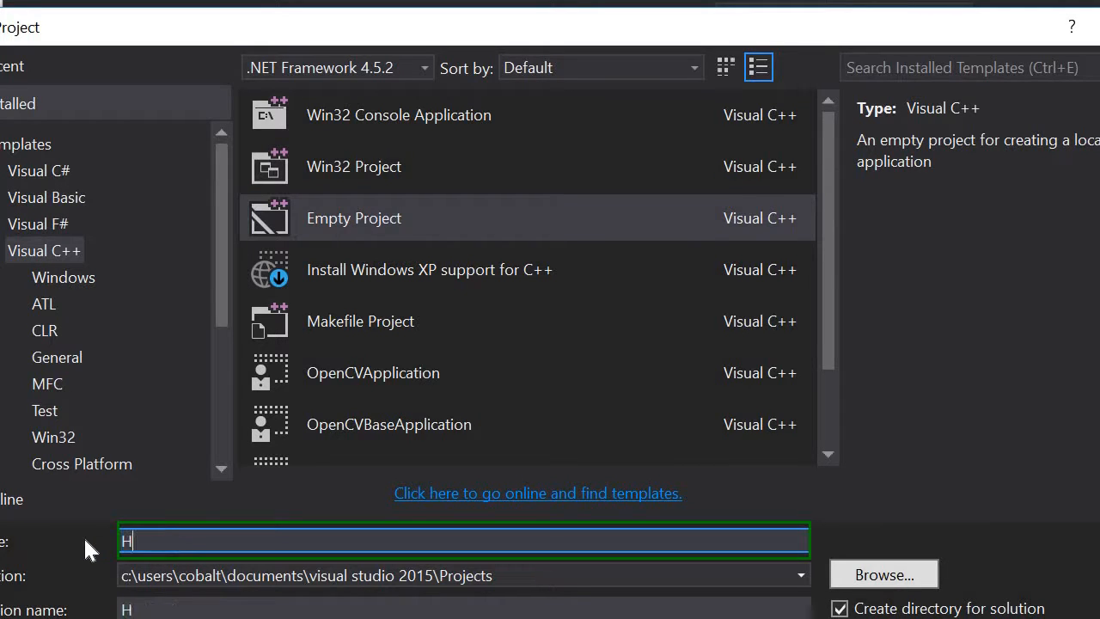
key(BackSpace)
text(elloOpe)
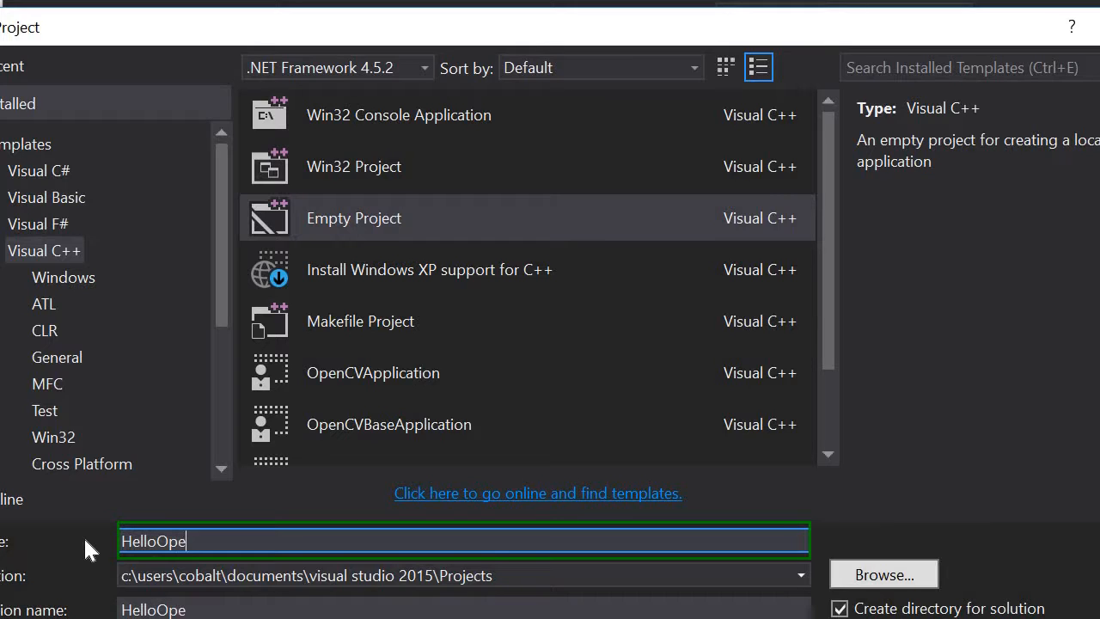
text(nCV)
key(Return)
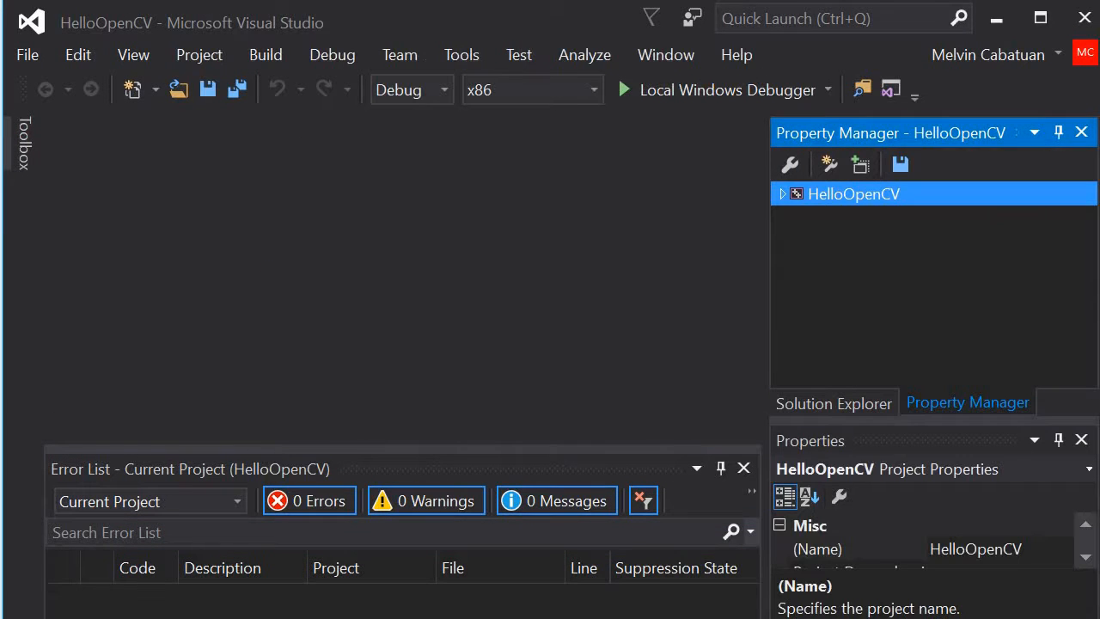
Step: Add a new C++ file named Source.cpp to the Source Files folder of the HelloOpenCV project
click(844, 389)
click(903, 378)
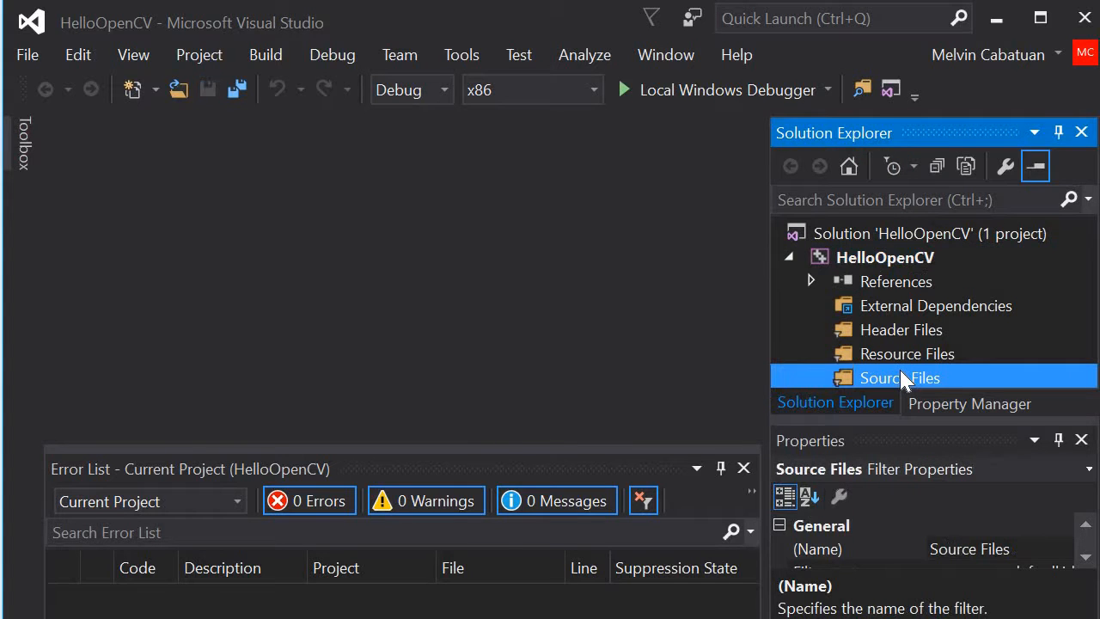
right_click(903, 378)
mouse_move(769, 384)
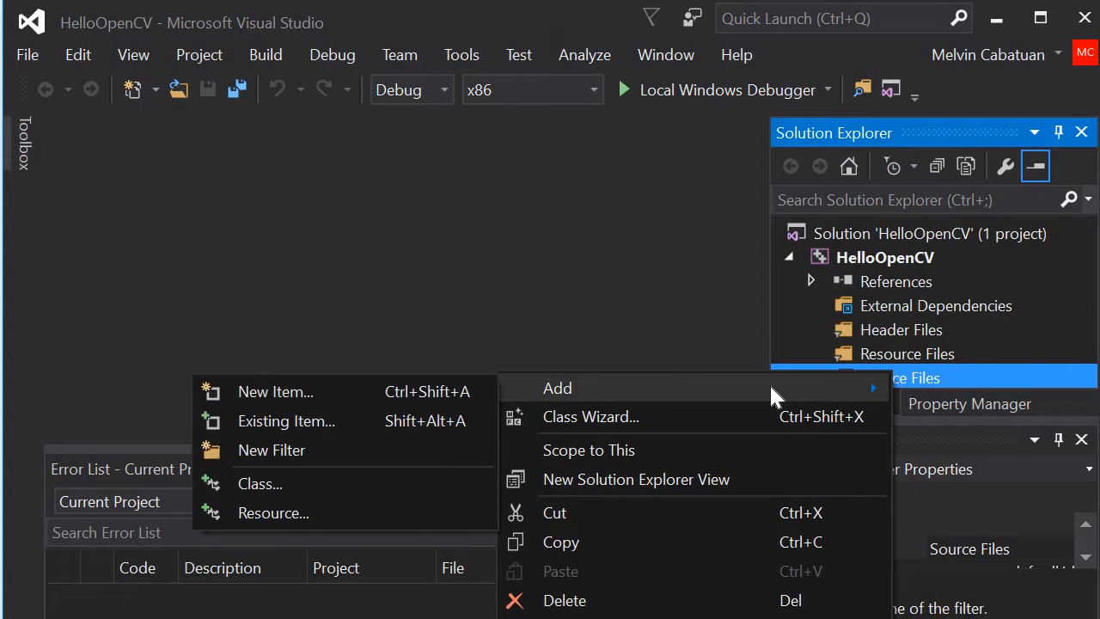
click(387, 380)
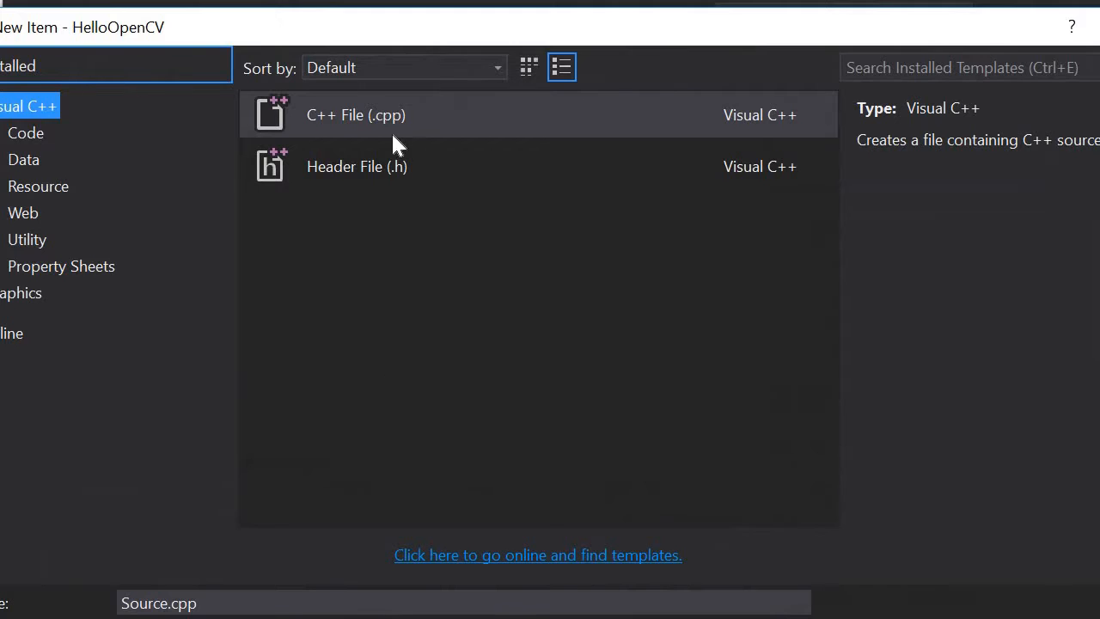
click(392, 136)
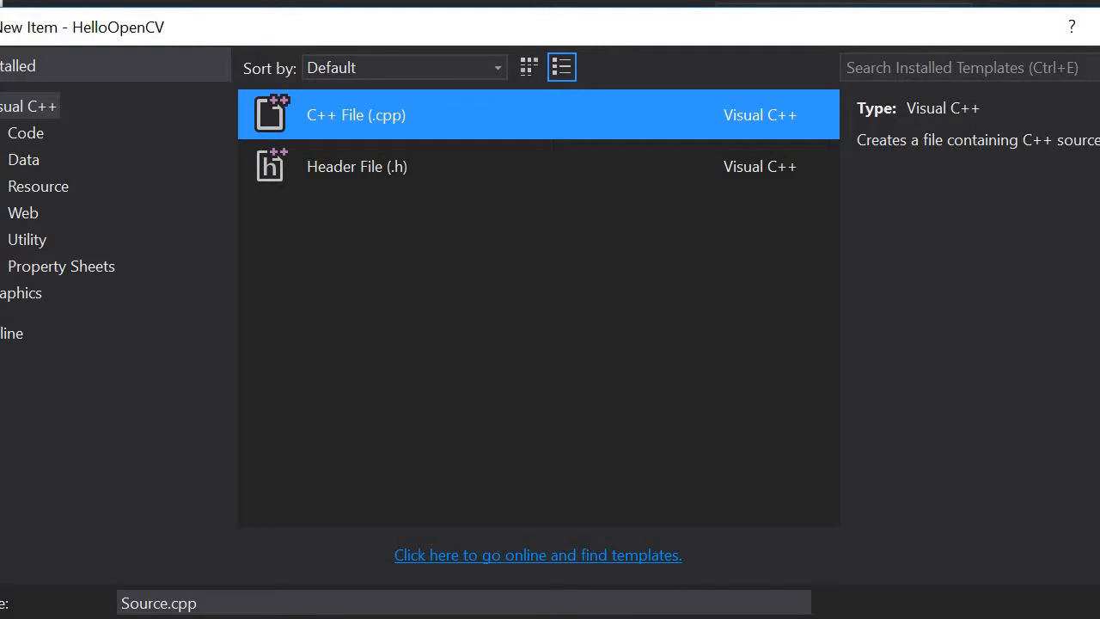
key(Return)
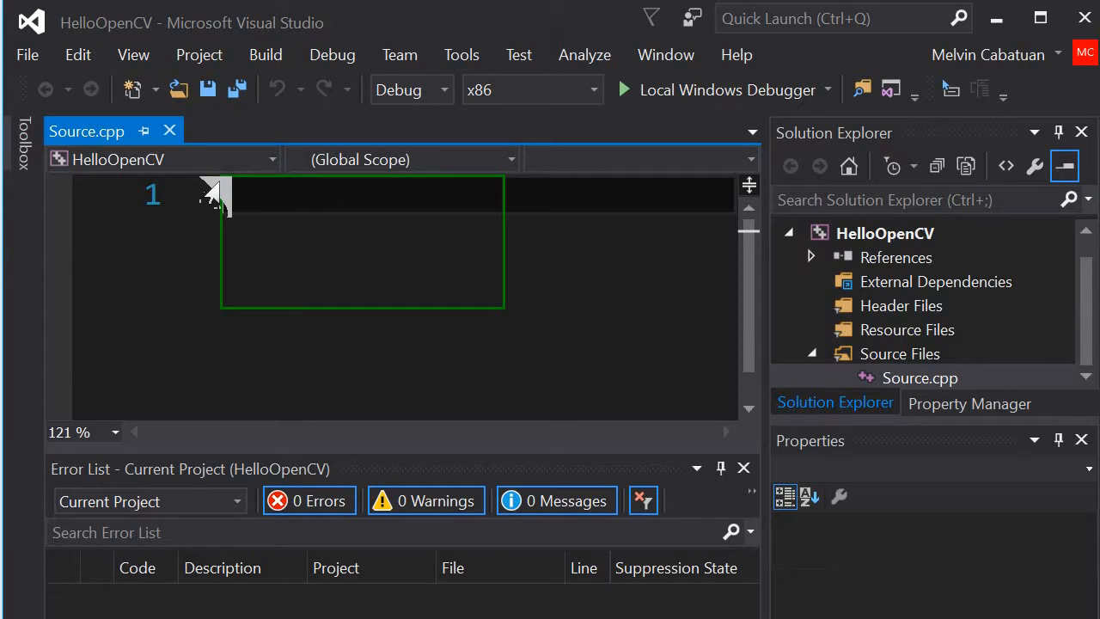
Step: Write the directive #include <opencv2/core.hpp> on the first line of Source.cpp
text(#)
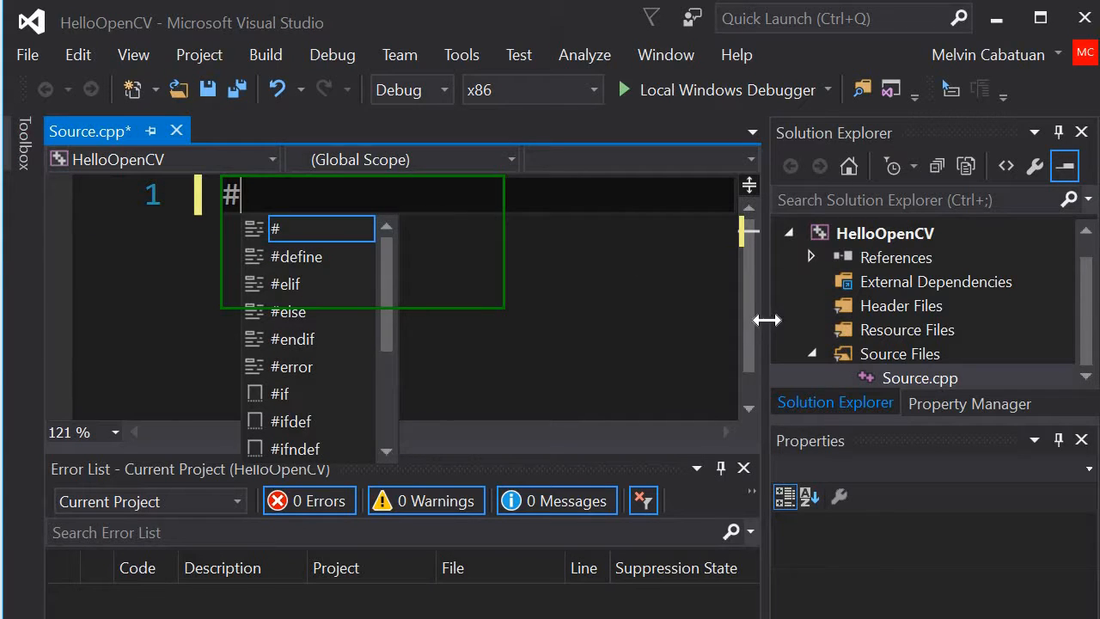
drag(759, 319, 855, 322)
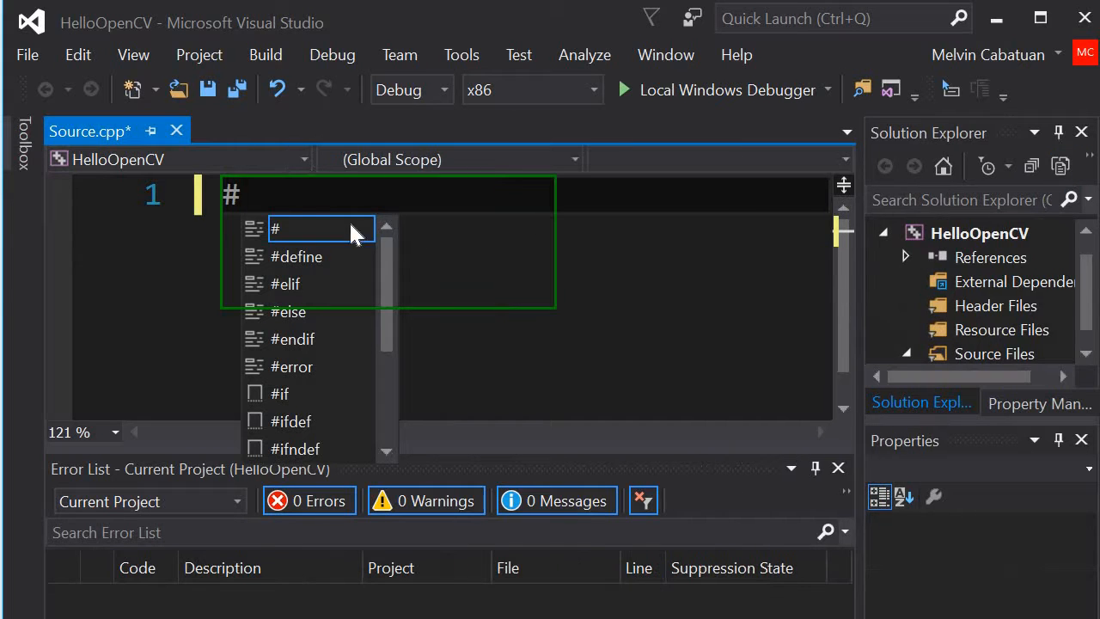
text(incl)
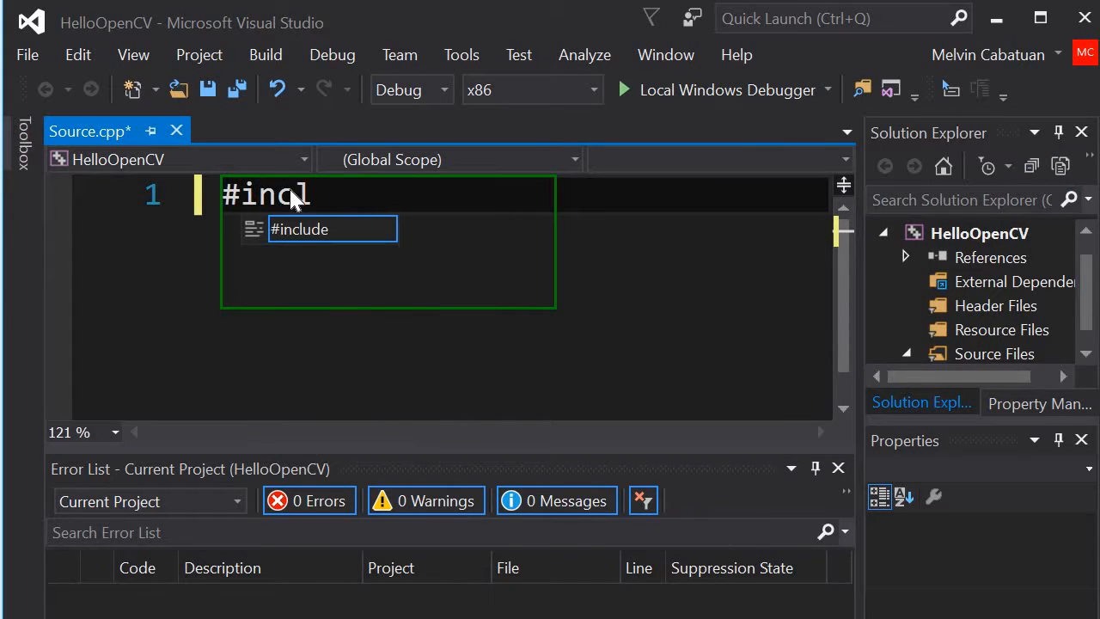
text(ude <>)
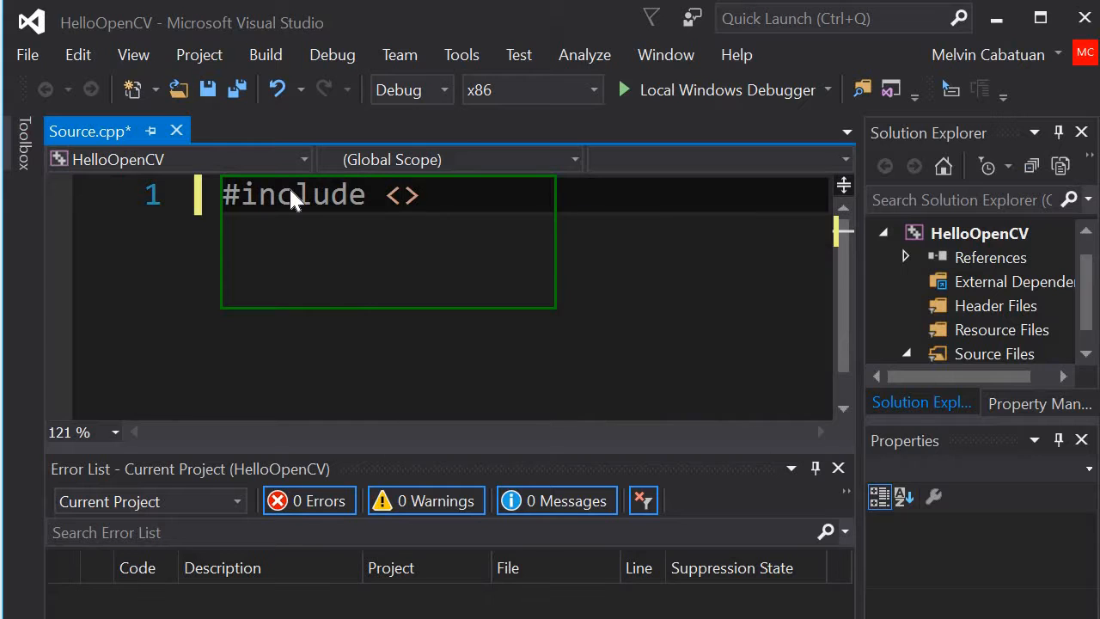
text(op)
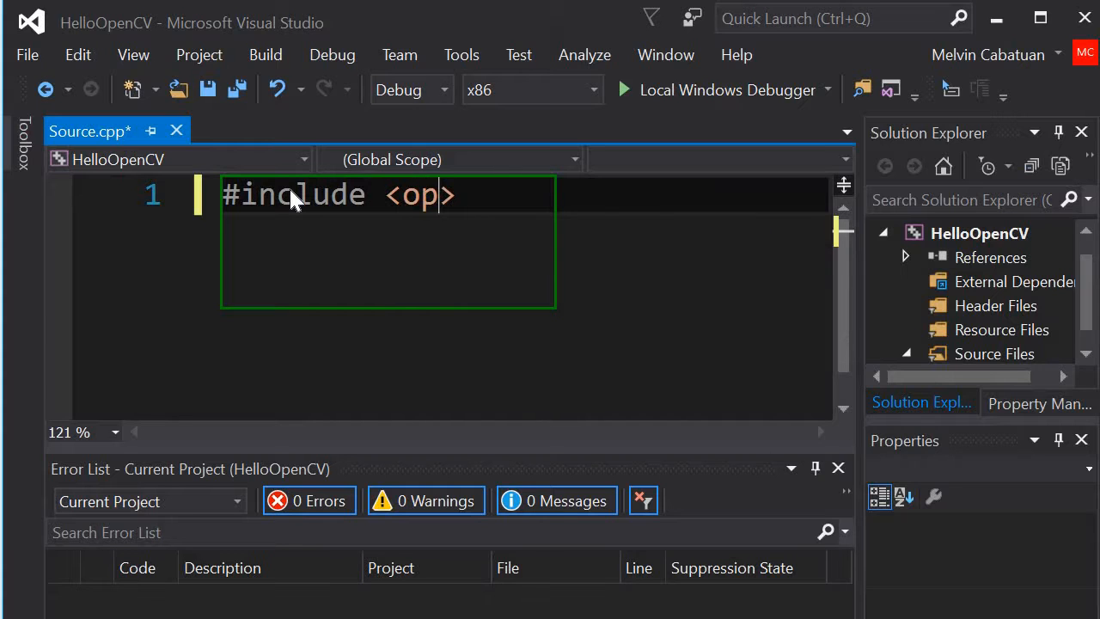
text(encv)
text(2/c)
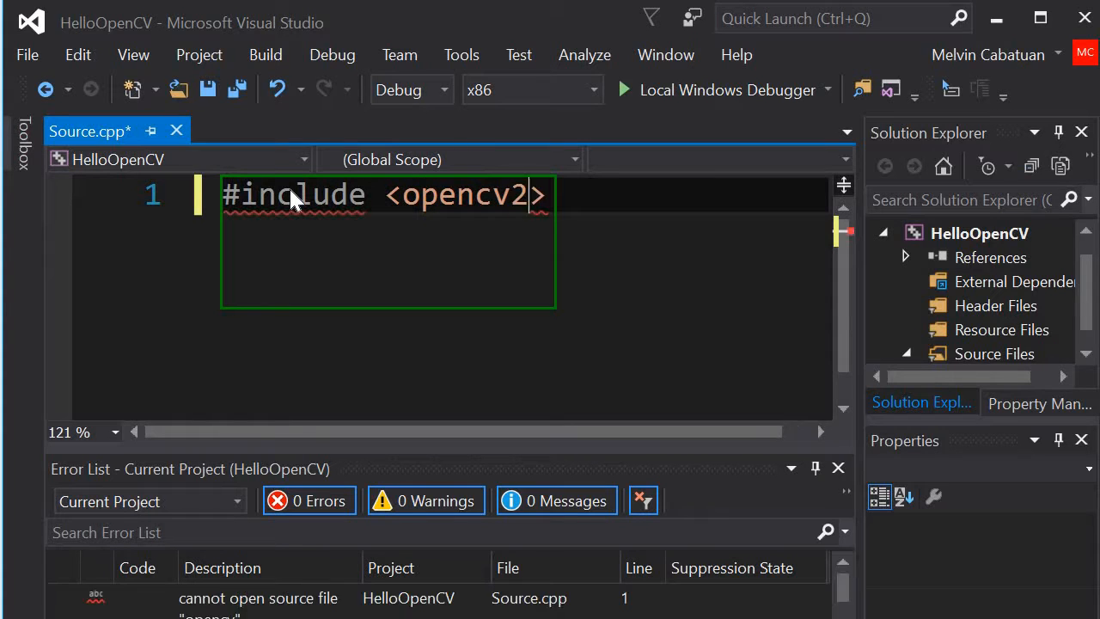
text(ore.hpp)
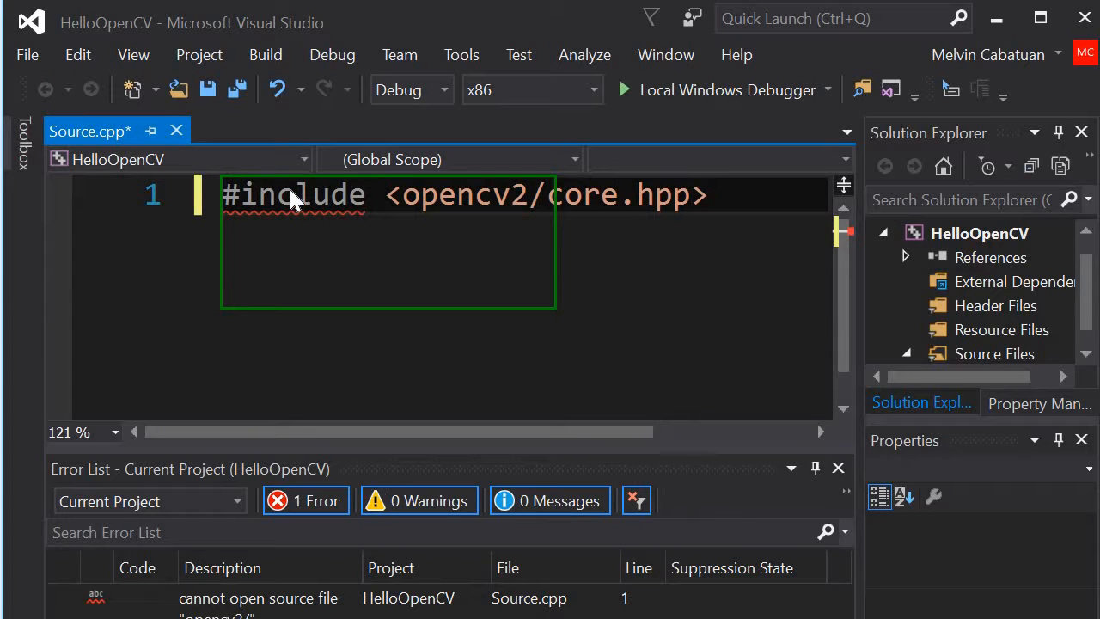
Step: Add #include <iostream> on the second line, followed by a blank line
key(Return)
text(#include )
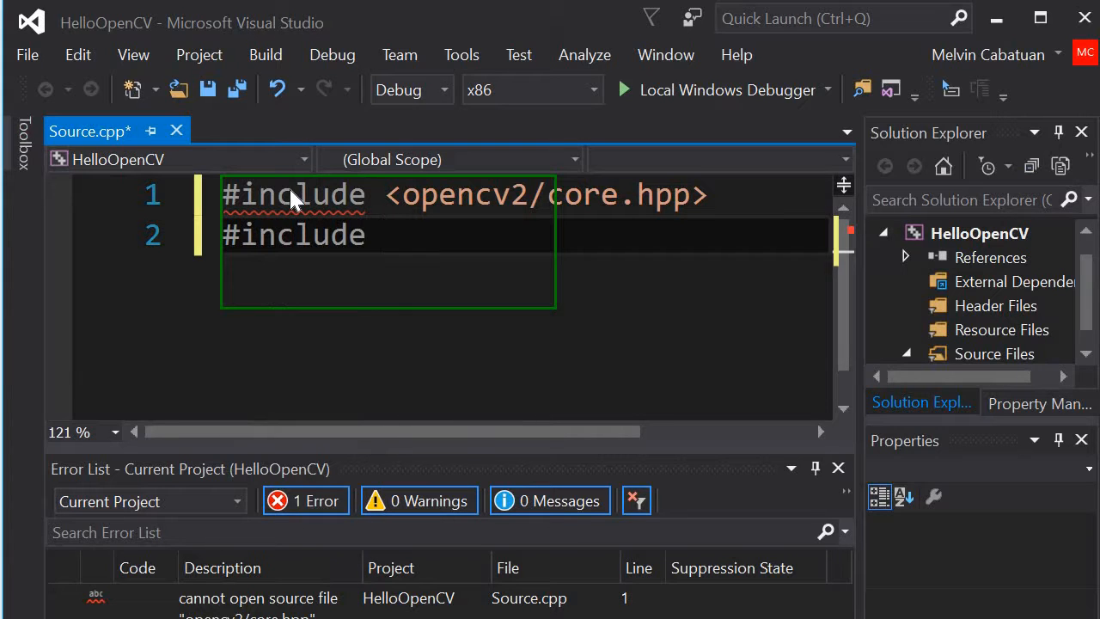
text(<>)
key(Escape)
text(iostrea)
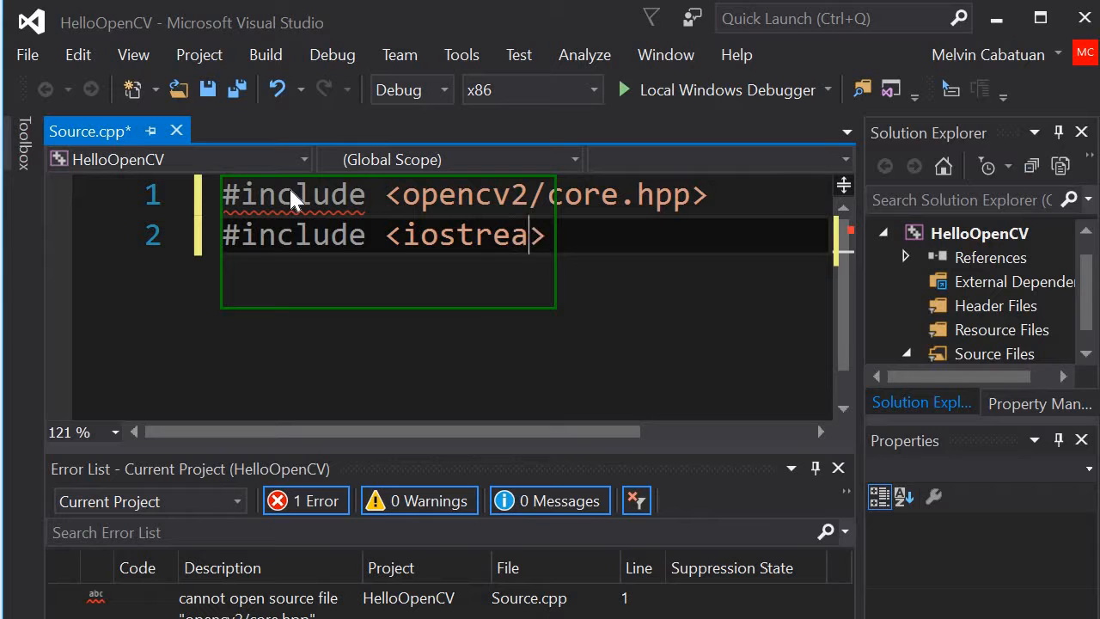
text(m)
key(Return)
key(Return)
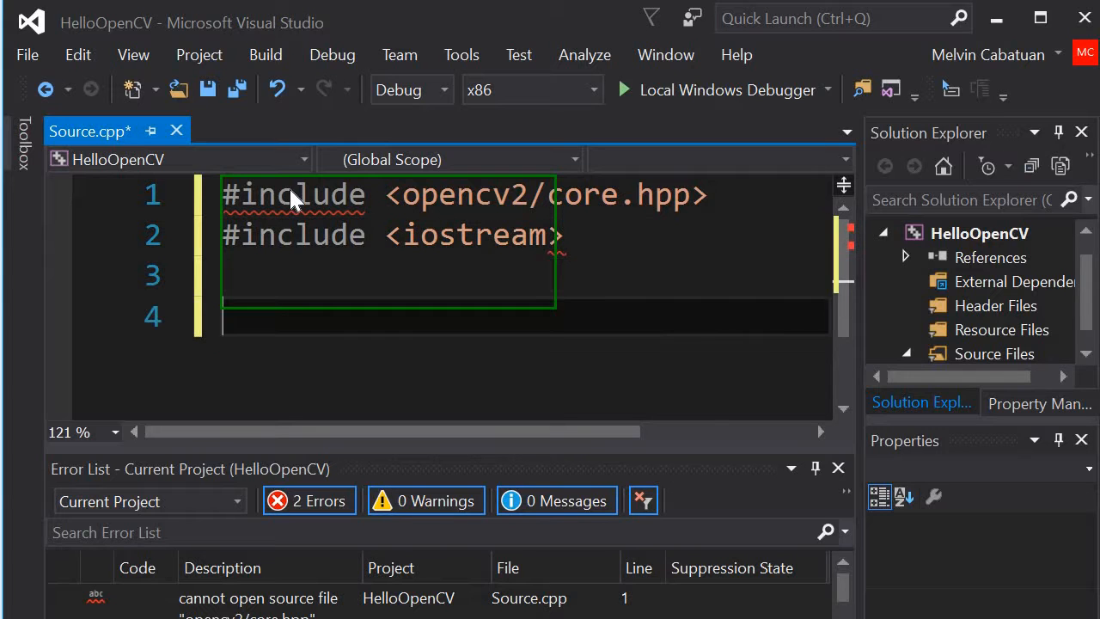
Step: Write the int main() function header with its opening and closing braces below the includes
text(int mai)
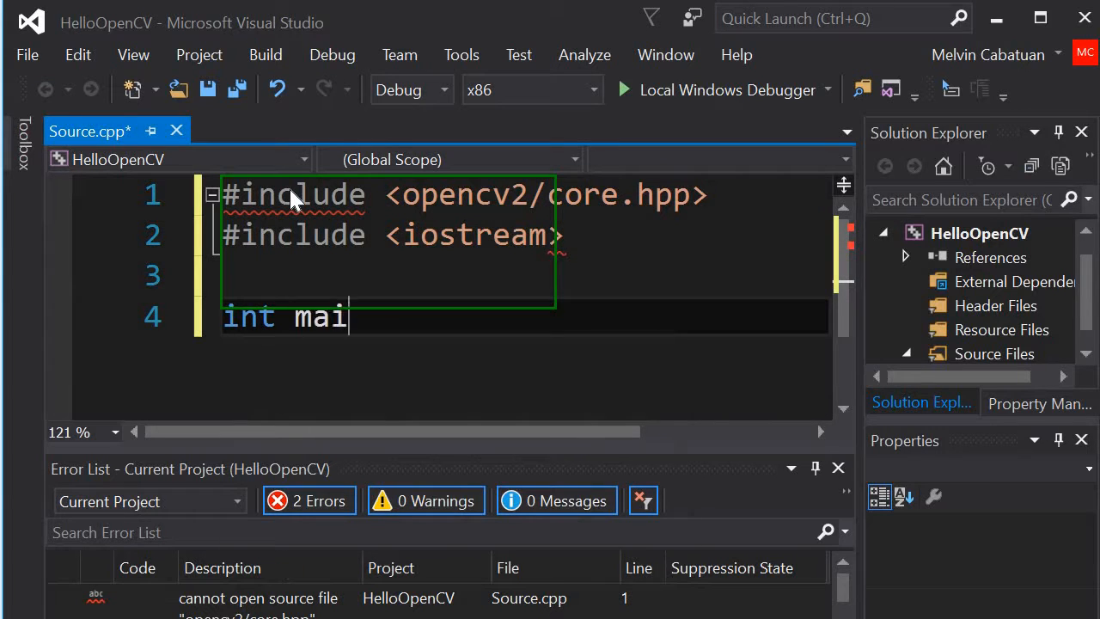
text(n() {)
key(Return)
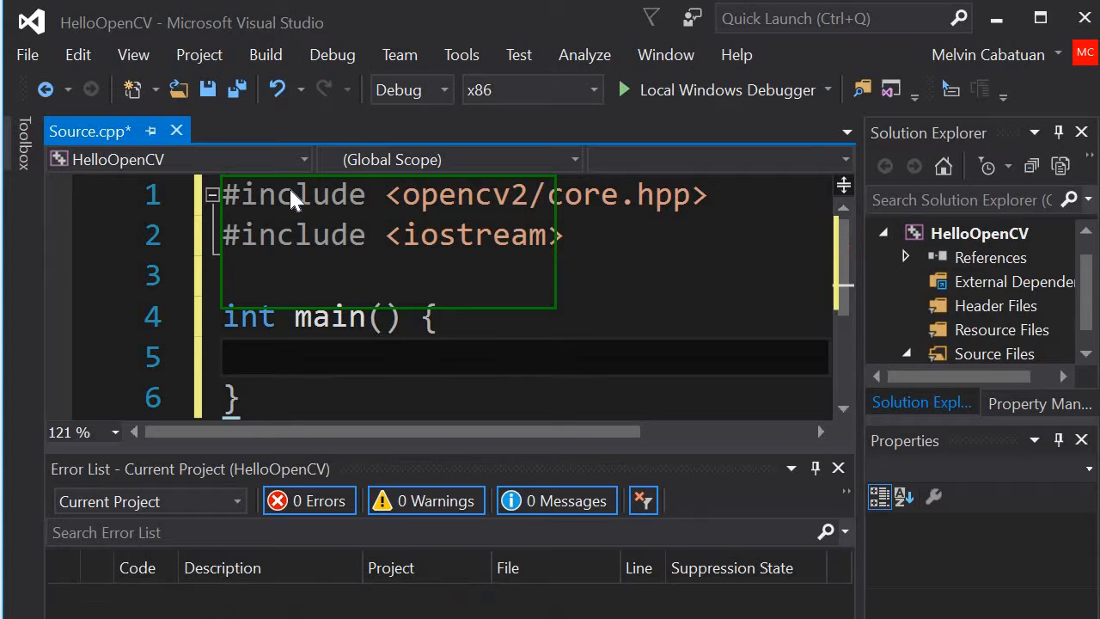
Step: Start an output statement inside main with std::cout <<"OpenCV Version "
text(s)
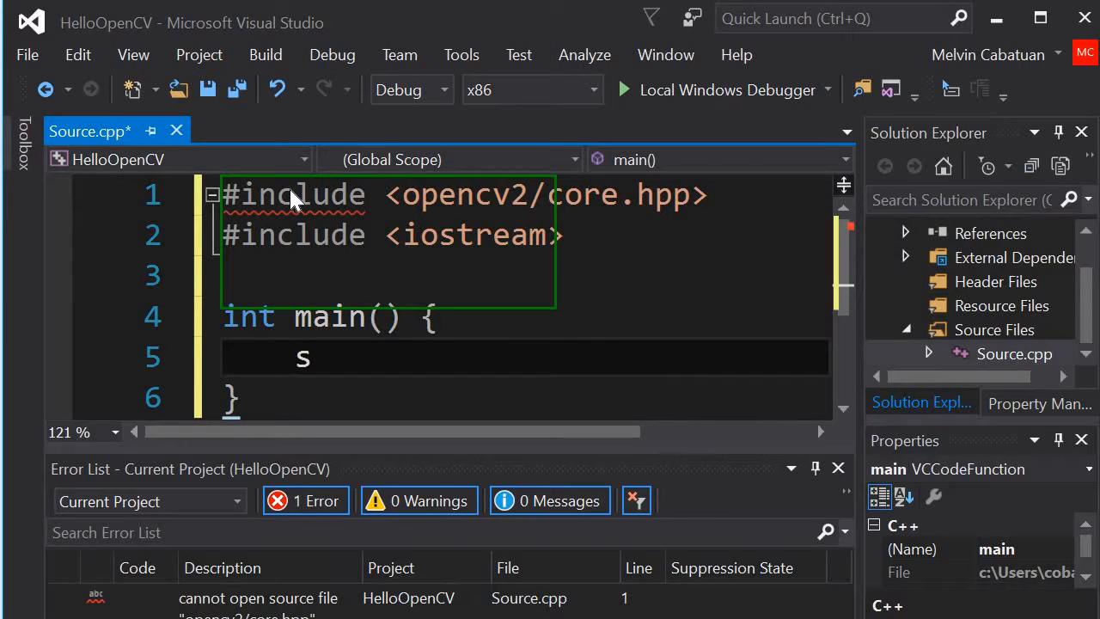
text(td::cou)
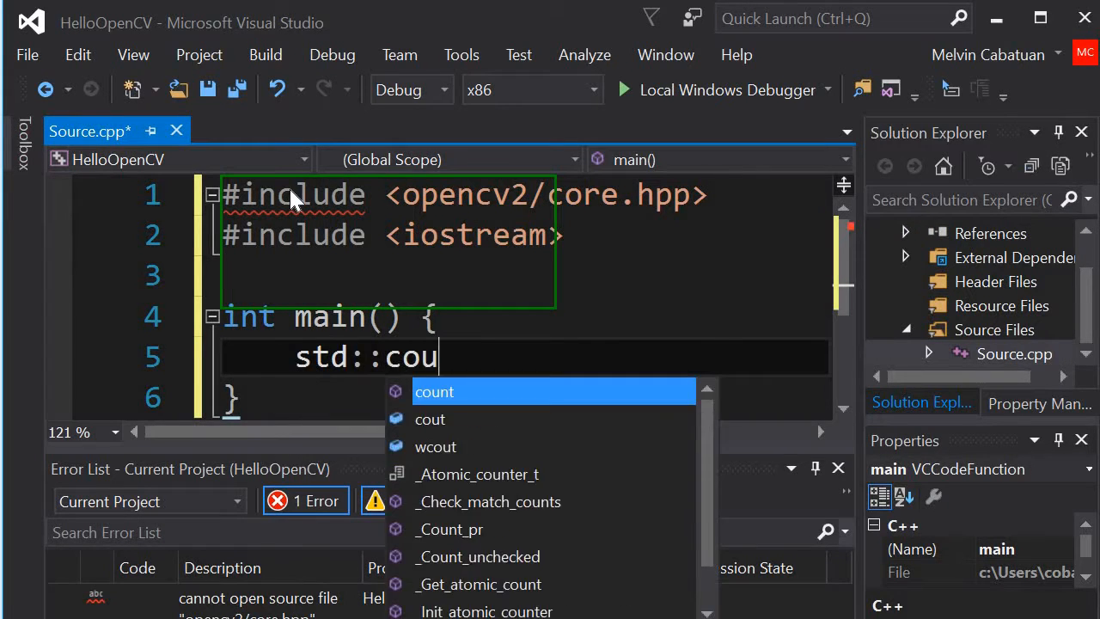
text(t <<)
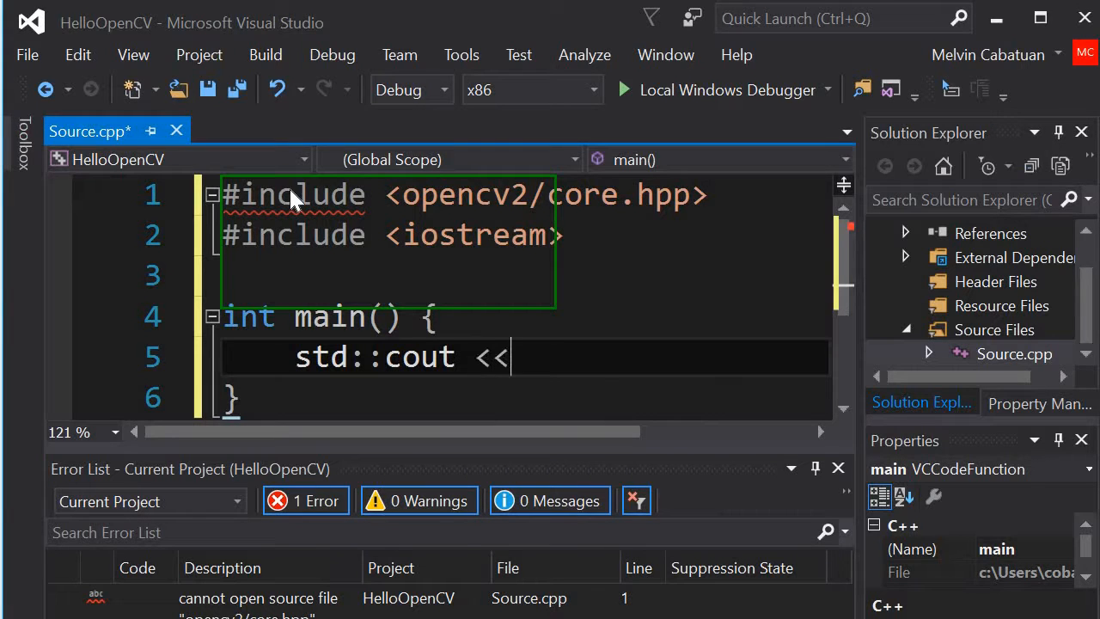
text("Open)
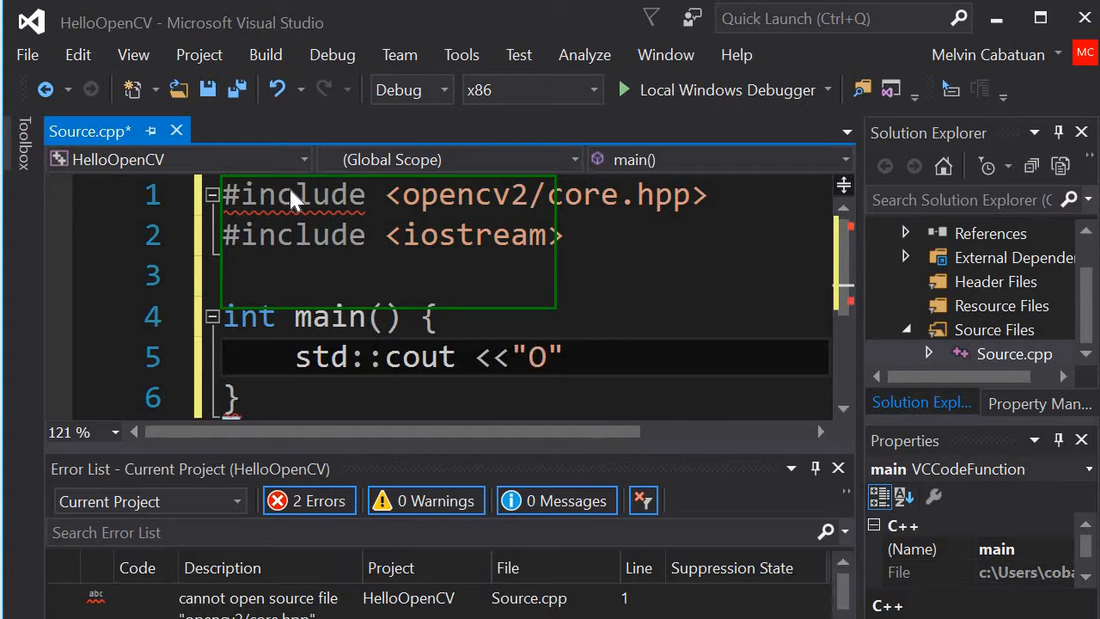
text(CV)
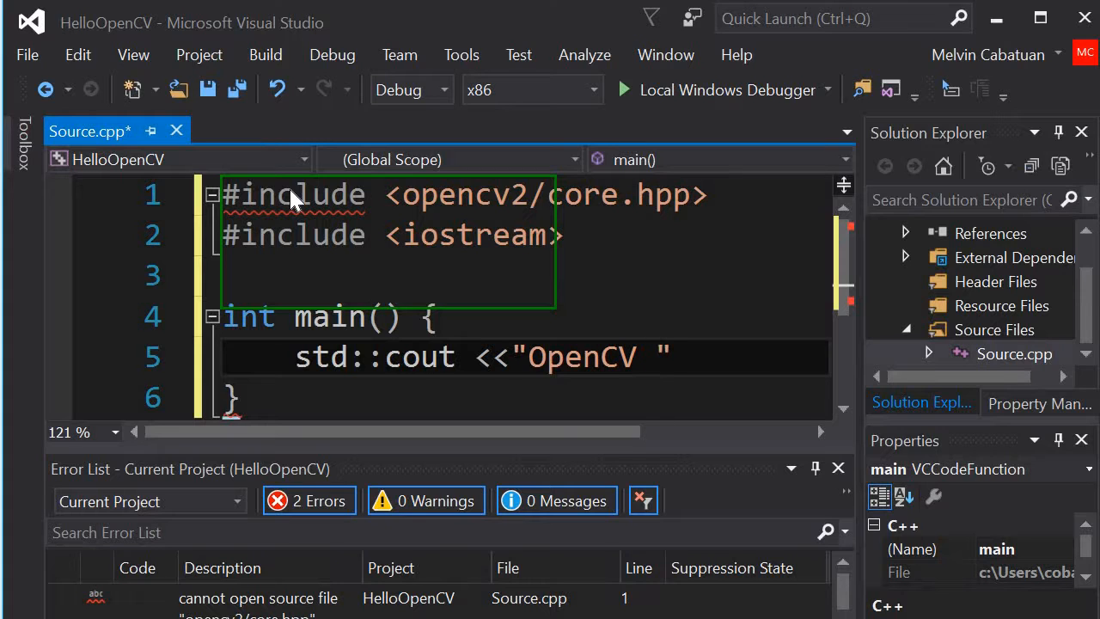
text( Version)
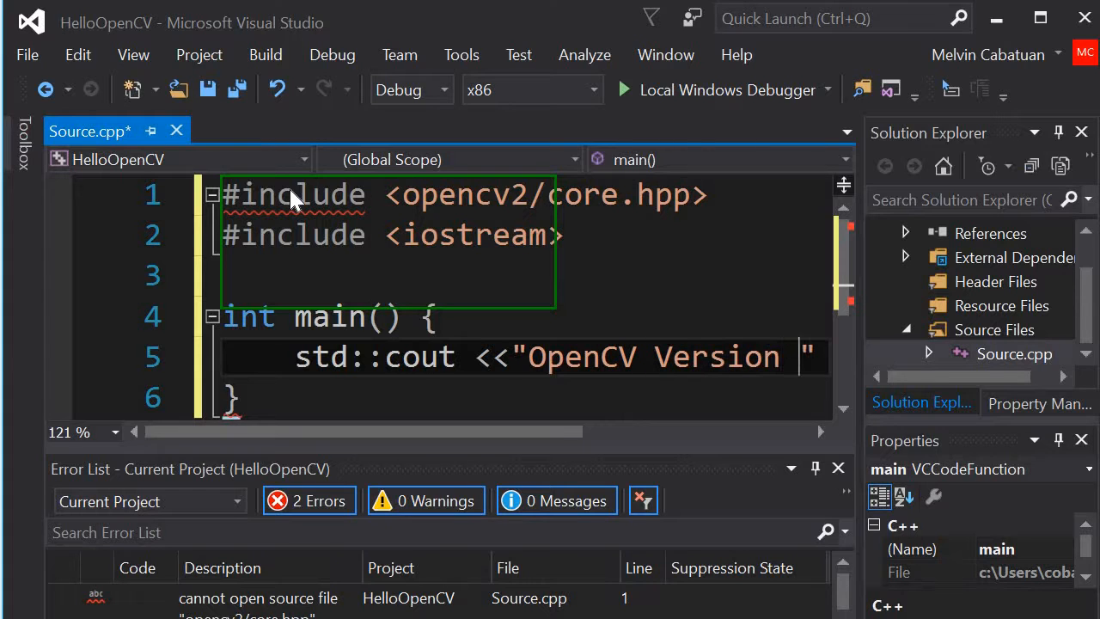
Step: Complete the output statement after the string with << CV_VERSION << endl;
key(Right)
text(<< )
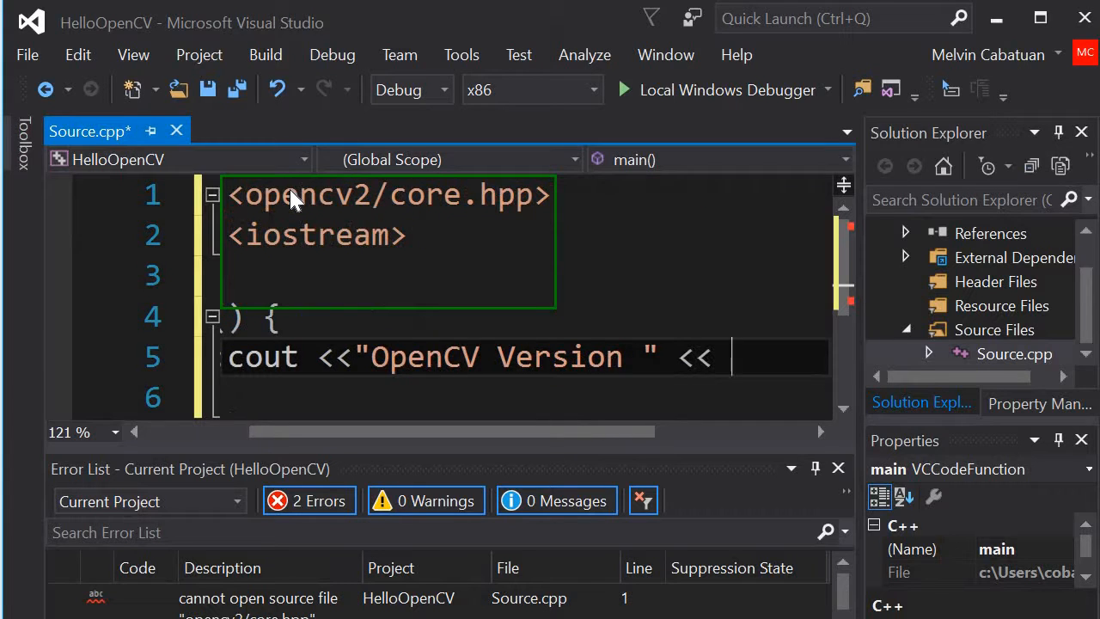
text(CV_V)
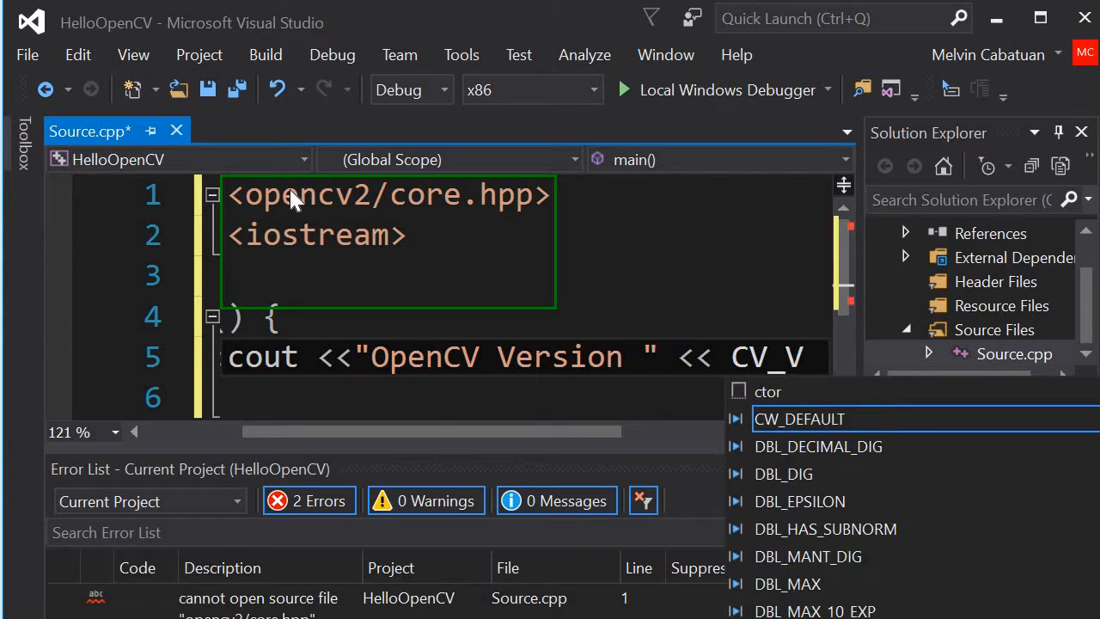
text(ERSION )
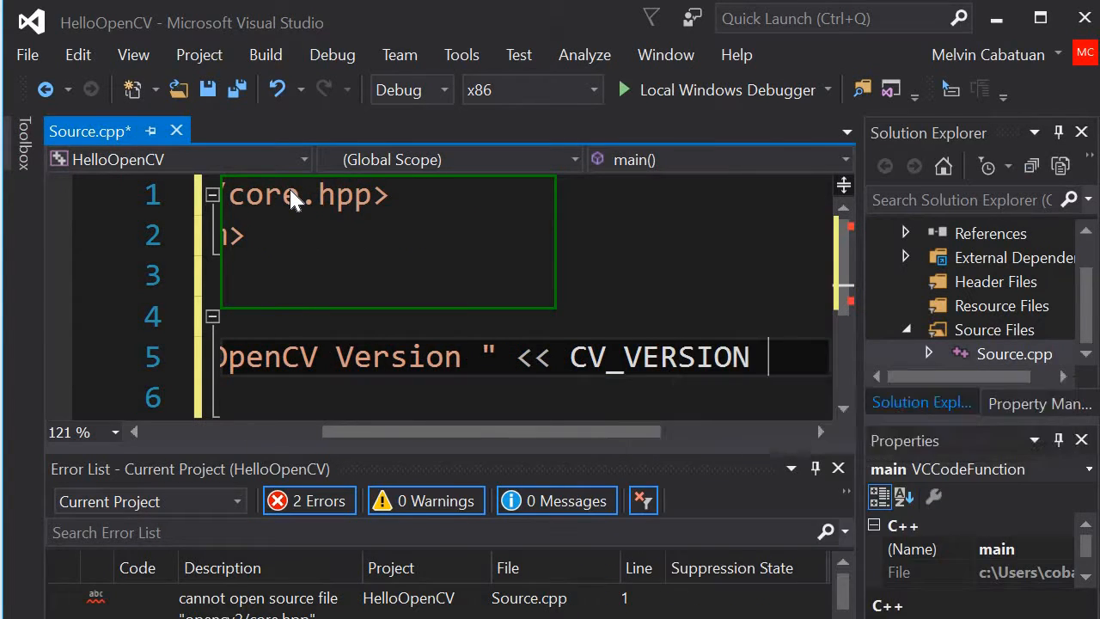
text(<< e)
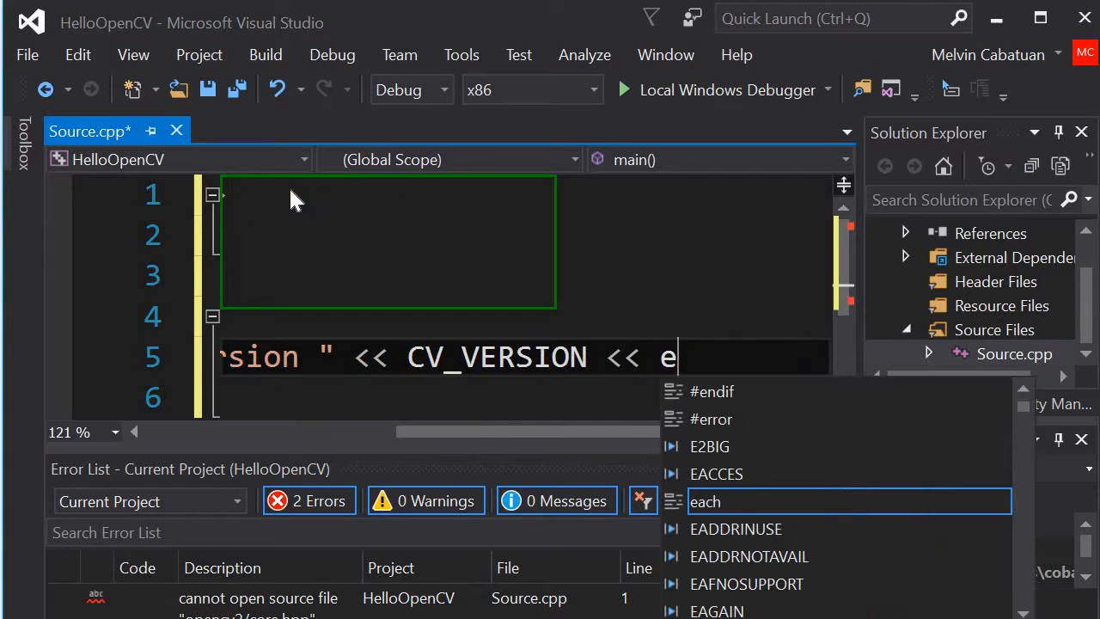
text(ndl;)
Step: Qualify endl with the std:: prefix at the end of the output statement on line 5
key(Left)
key(Left)
key(Left)
key(Left)
key(Left)
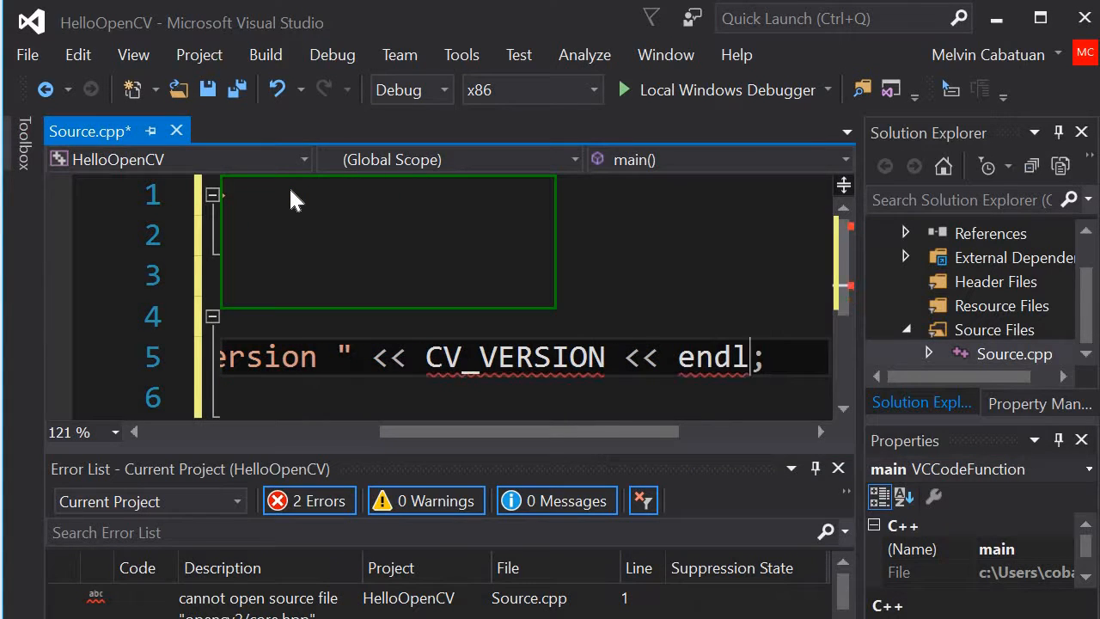
text(std)
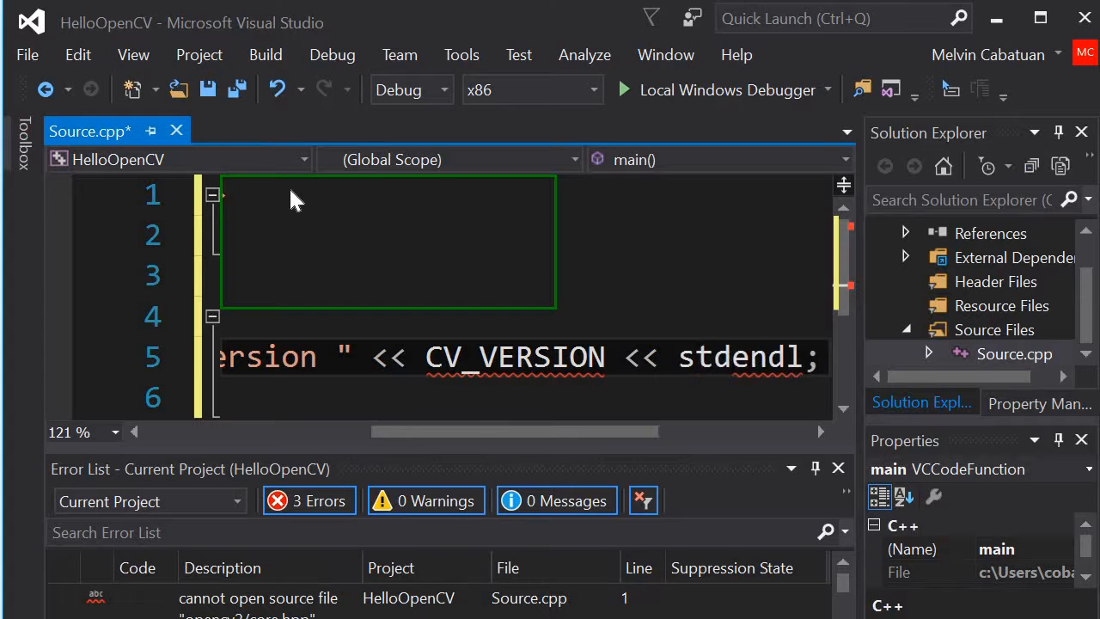
text(::)
key(Right)
key(Right)
key(Right)
key(Right)
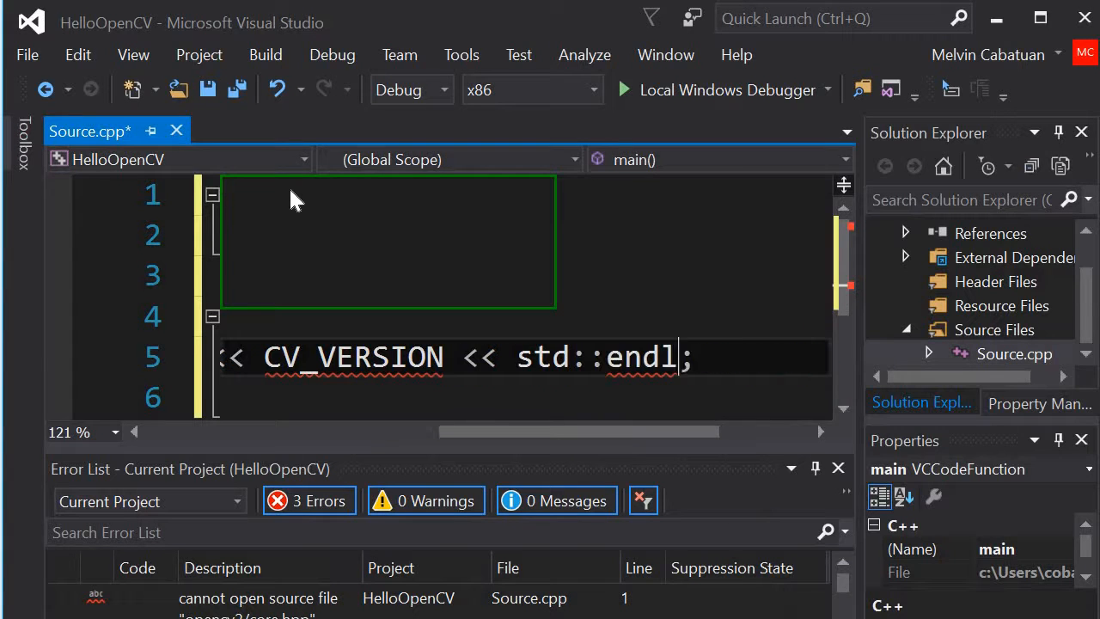
Step: Add the statement system("pause"); on a new line below the output statement in main
key(Return)
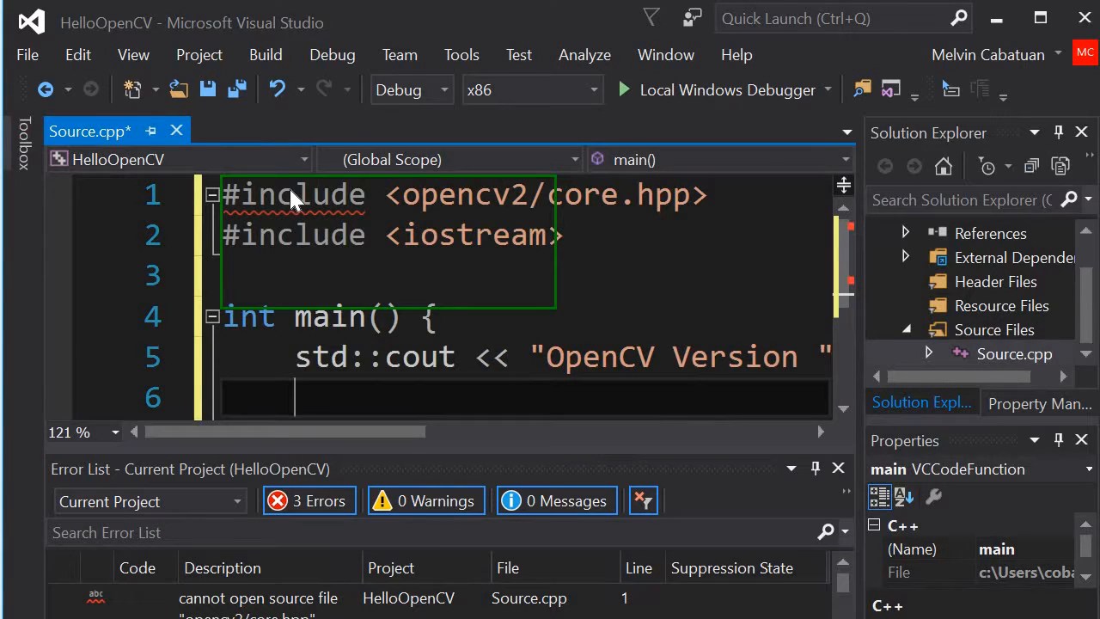
text(system)
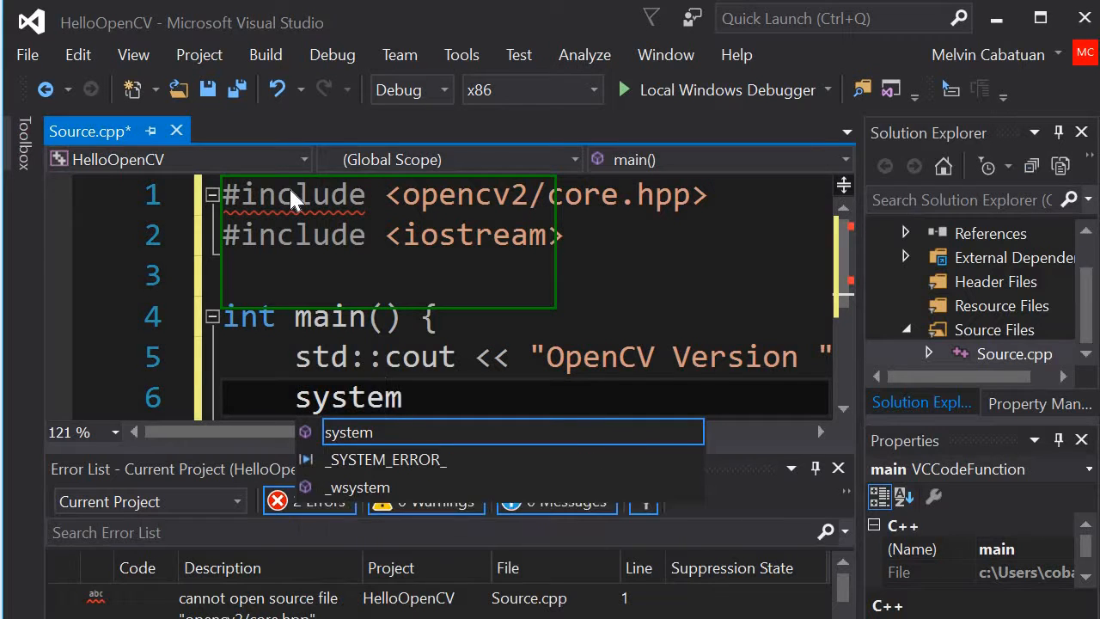
key(Escape)
text((p)
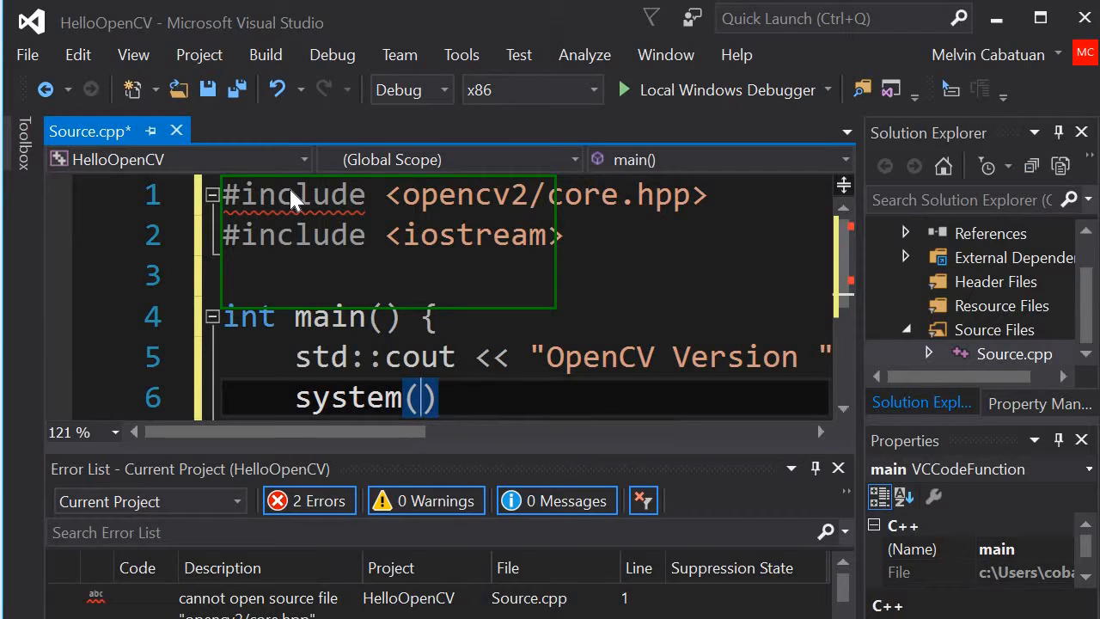
key(BackSpace)
text("")
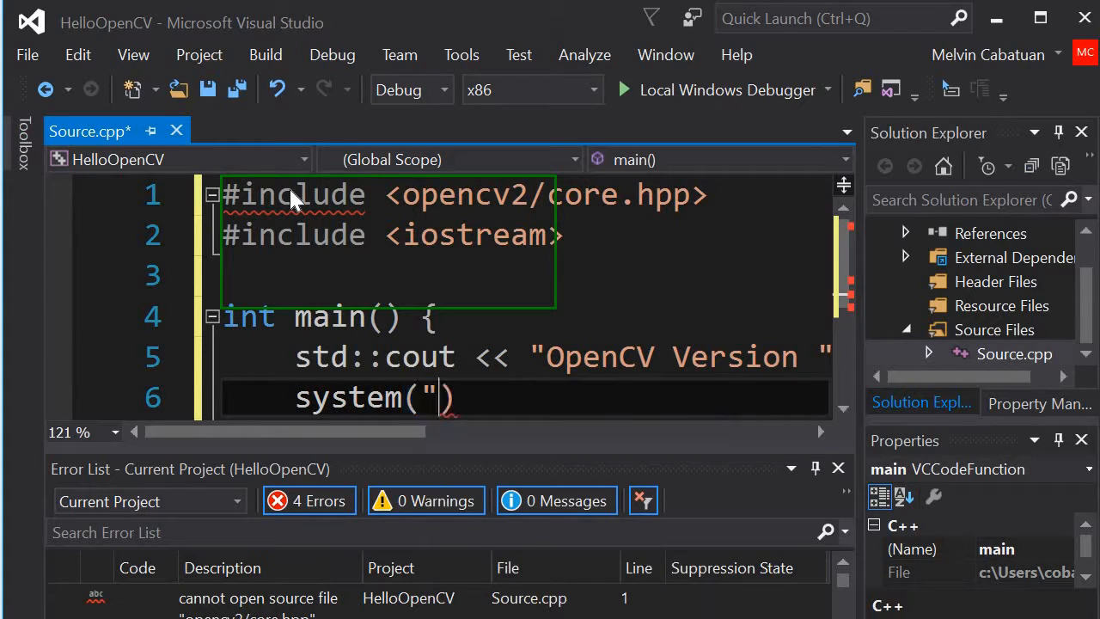
key(Left)
text(pause)
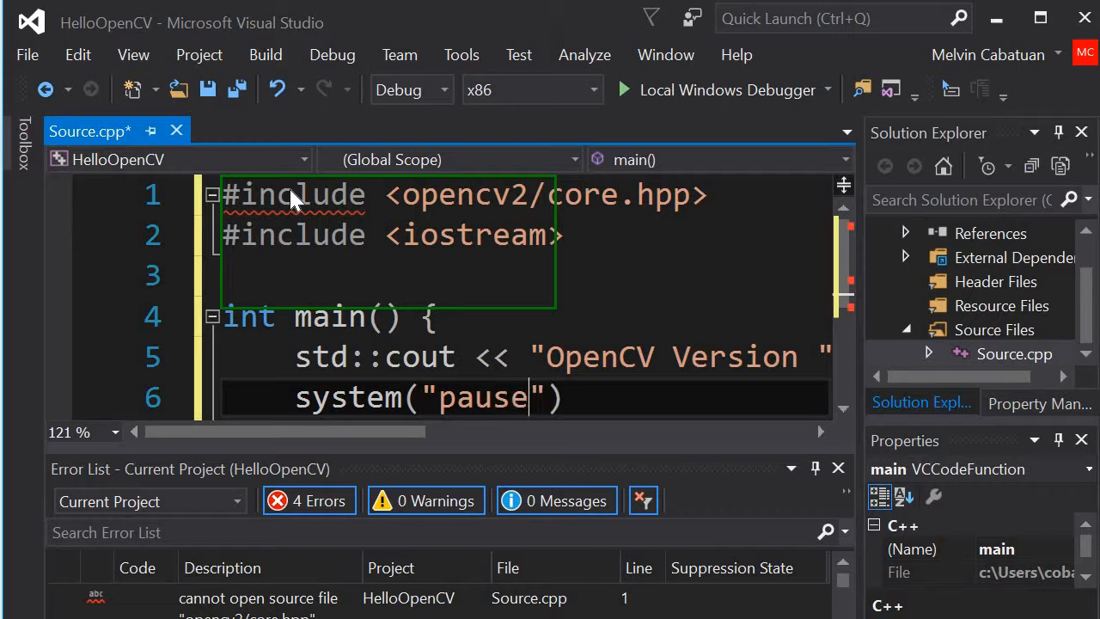
key(End)
text(;)
Step: Add return 0; as the last statement of main, on the line below system("pause");
key(Return)
text(endl;)
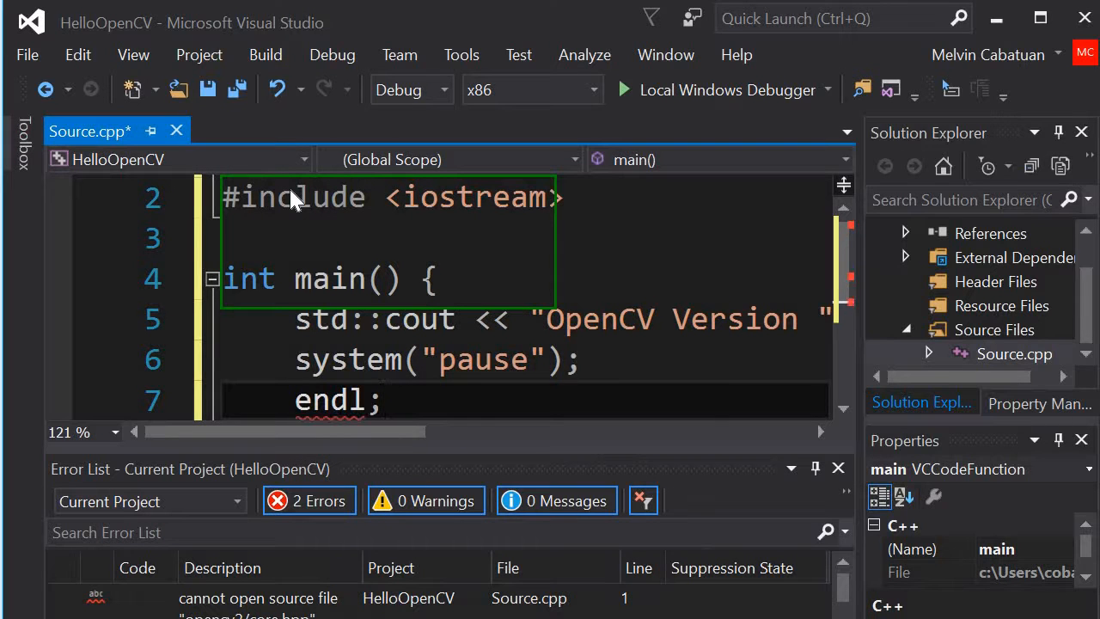
key(Left)
key(BackSpace)
key(BackSpace)
key(BackSpace)
key(BackSpace)
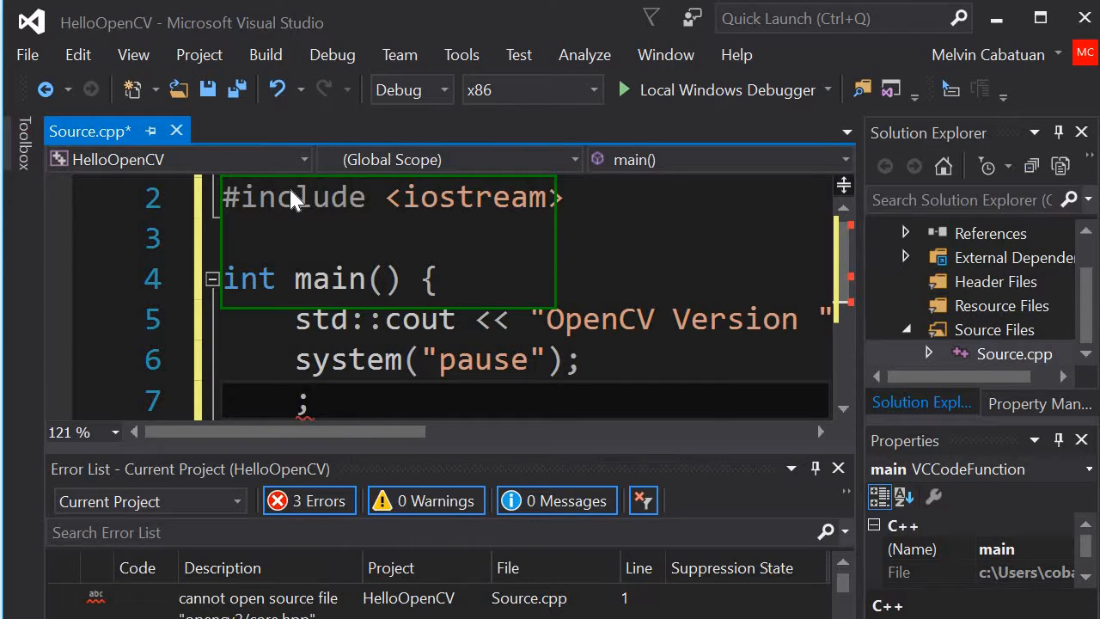
text(return)
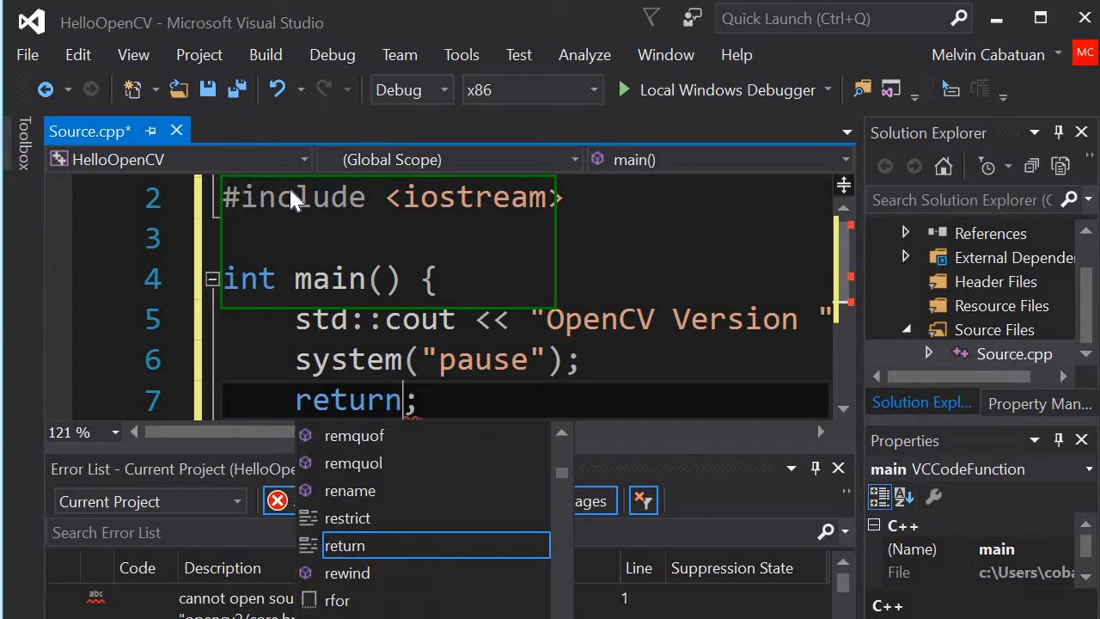
text( 0)
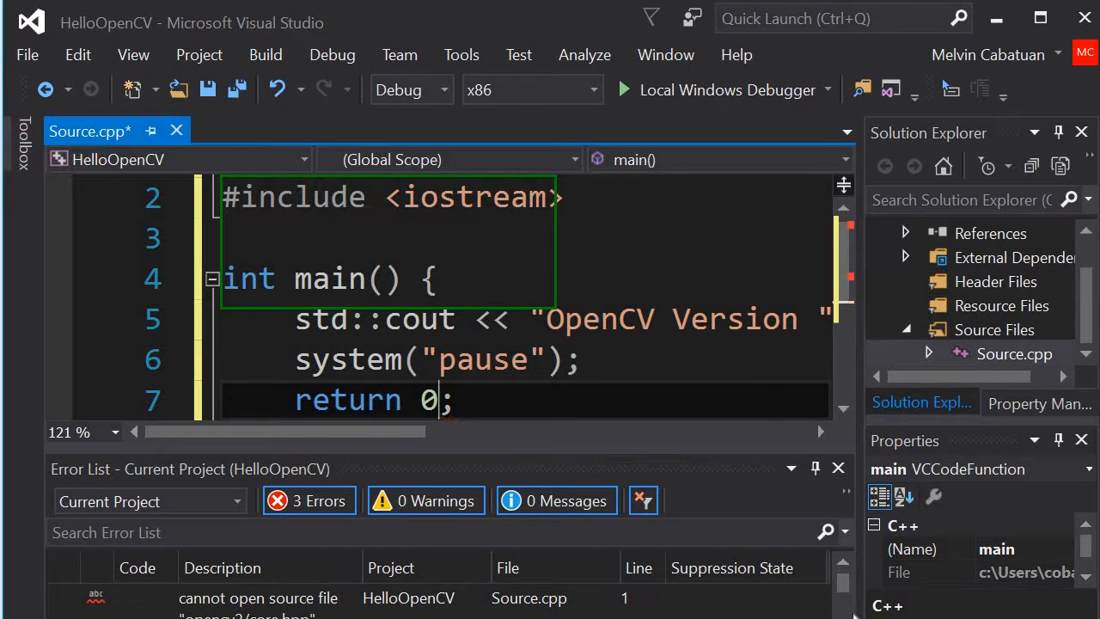
Step: Close the Error List to give the source code more room
click(838, 469)
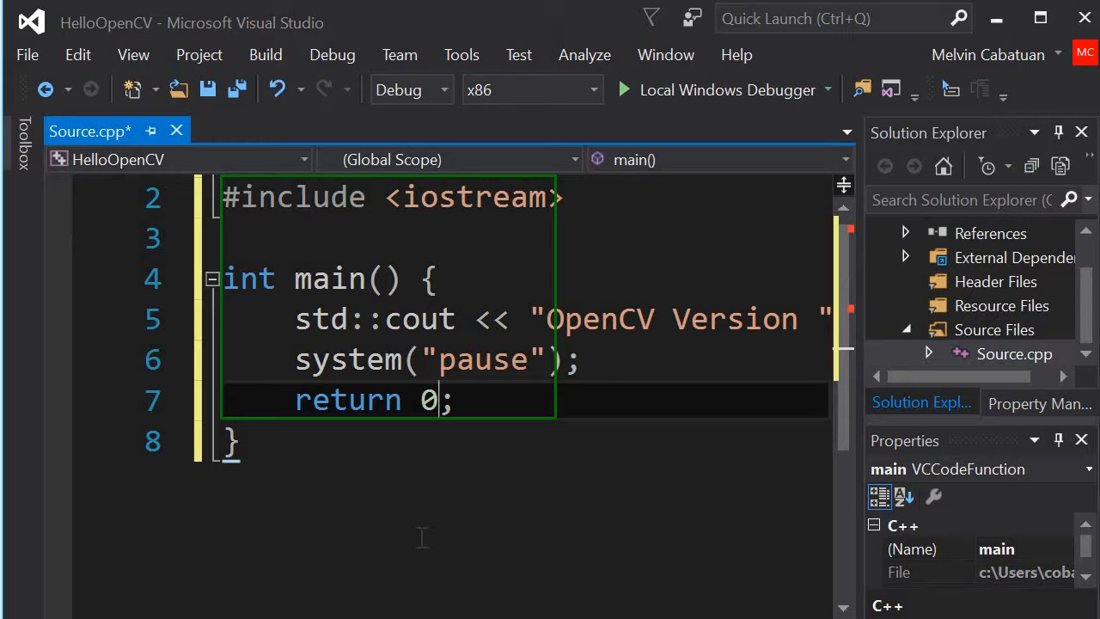
mouse_move(337, 618)
mouse_down()
mouse_move(559, 618)
mouse_move(337, 618)
mouse_up()
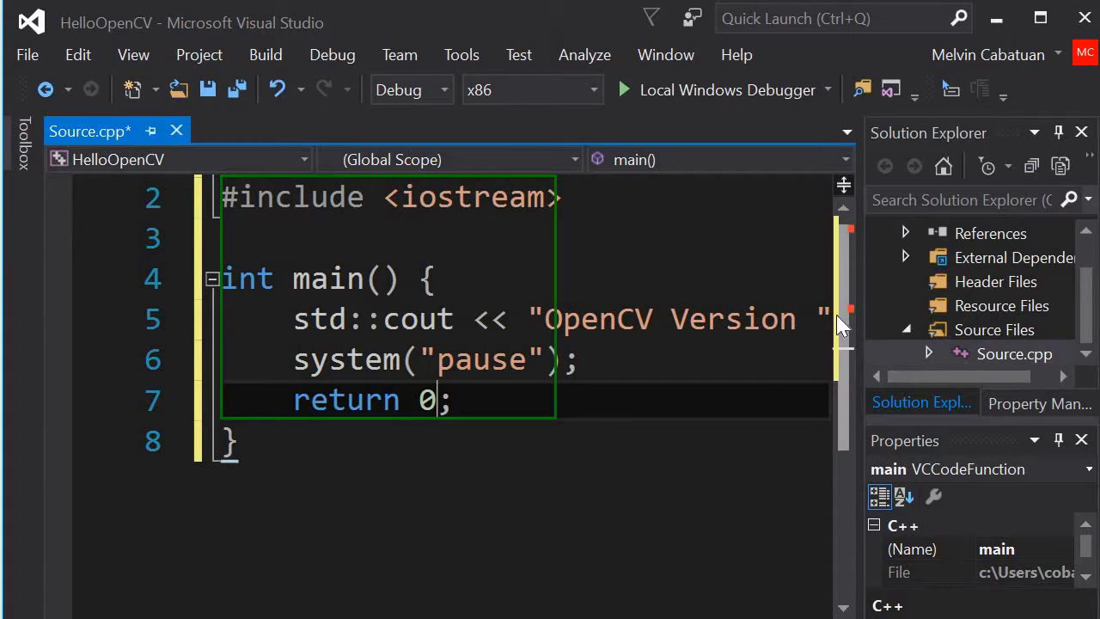
scroll(441, 245, up, 1)
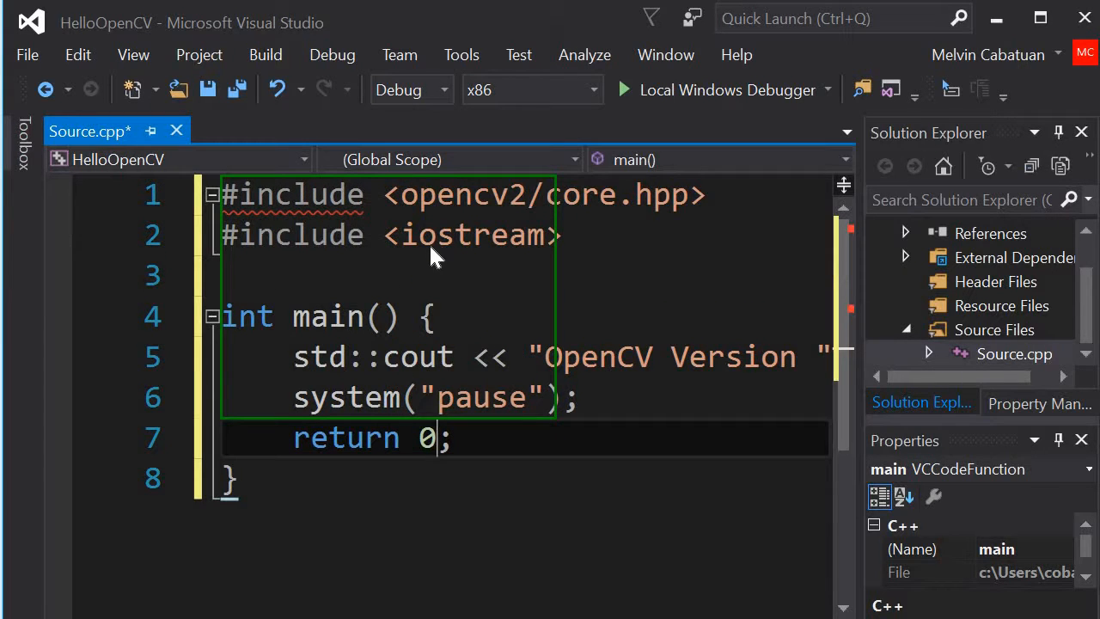
Step: Switch to the Property Manager and set the solution platform to x64
click(1090, 252)
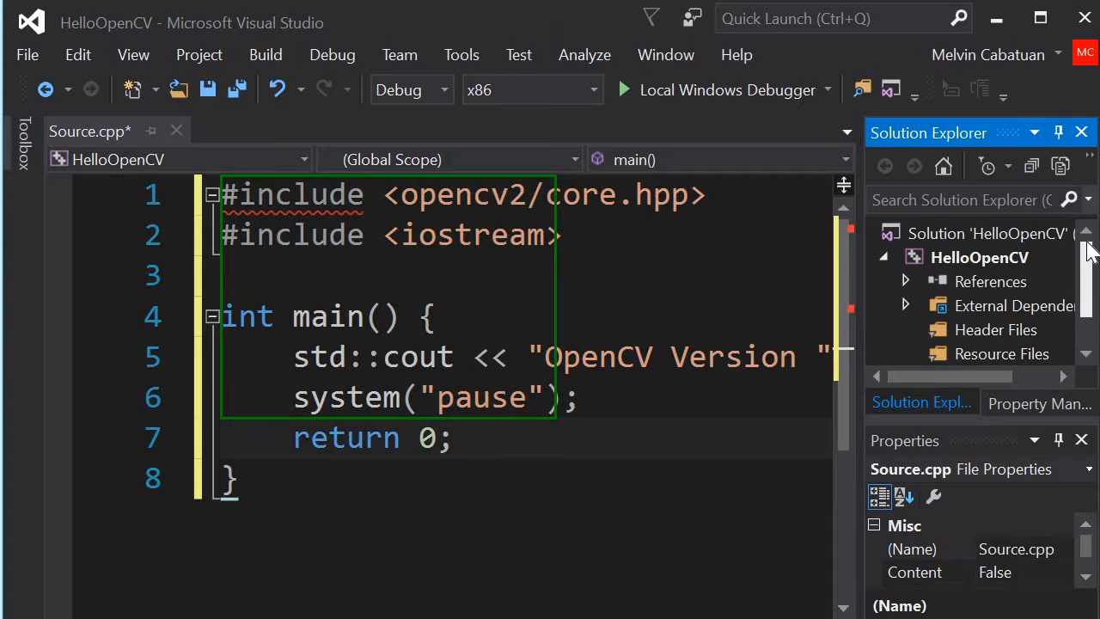
click(1019, 404)
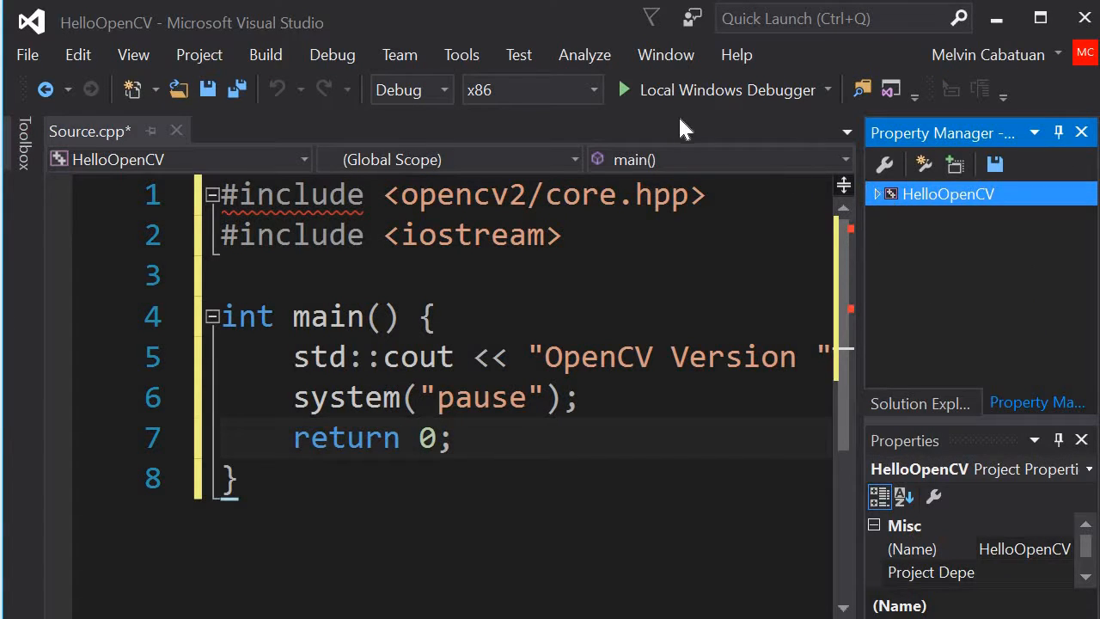
click(593, 92)
click(515, 119)
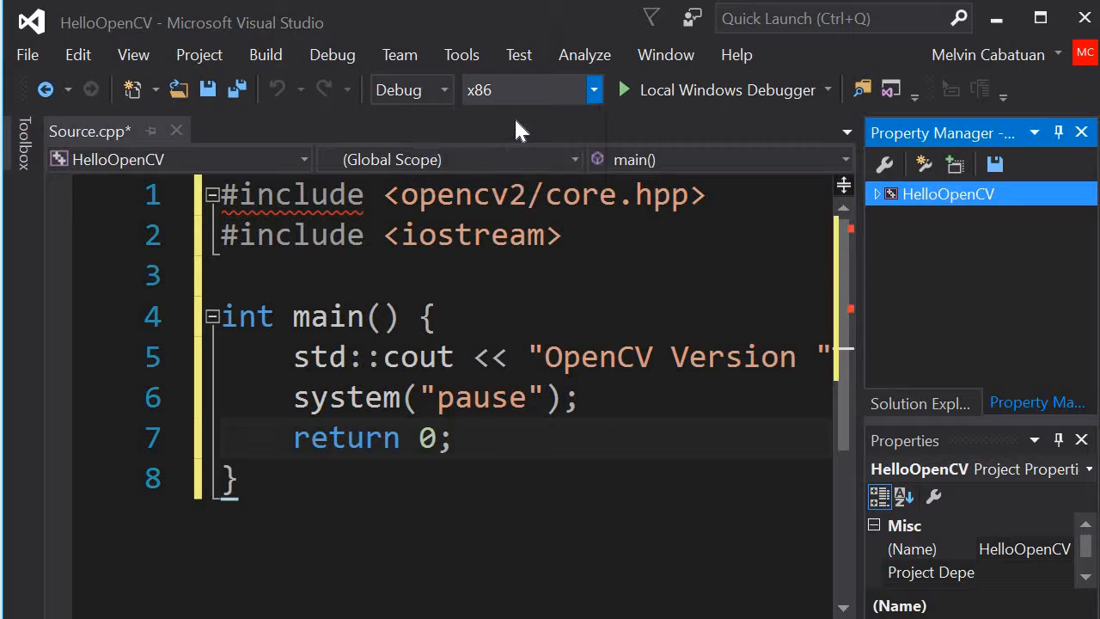
Step: Add a new project property sheet named OpenCVHello.props to the Debug | x64 configuration of HelloOpenCV
click(879, 194)
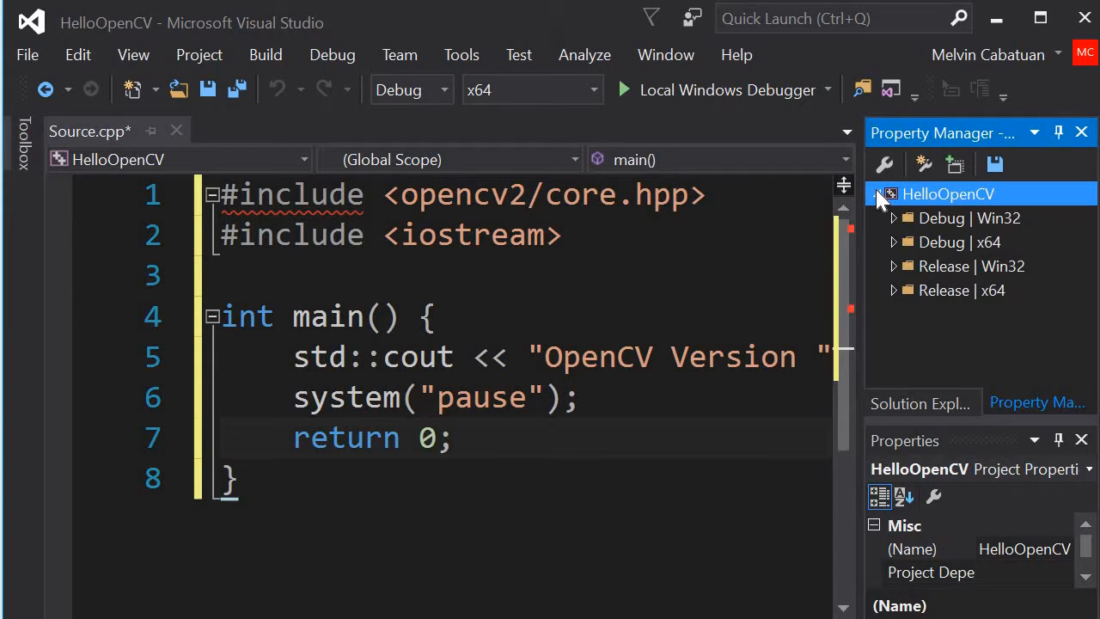
click(967, 244)
right_click(971, 256)
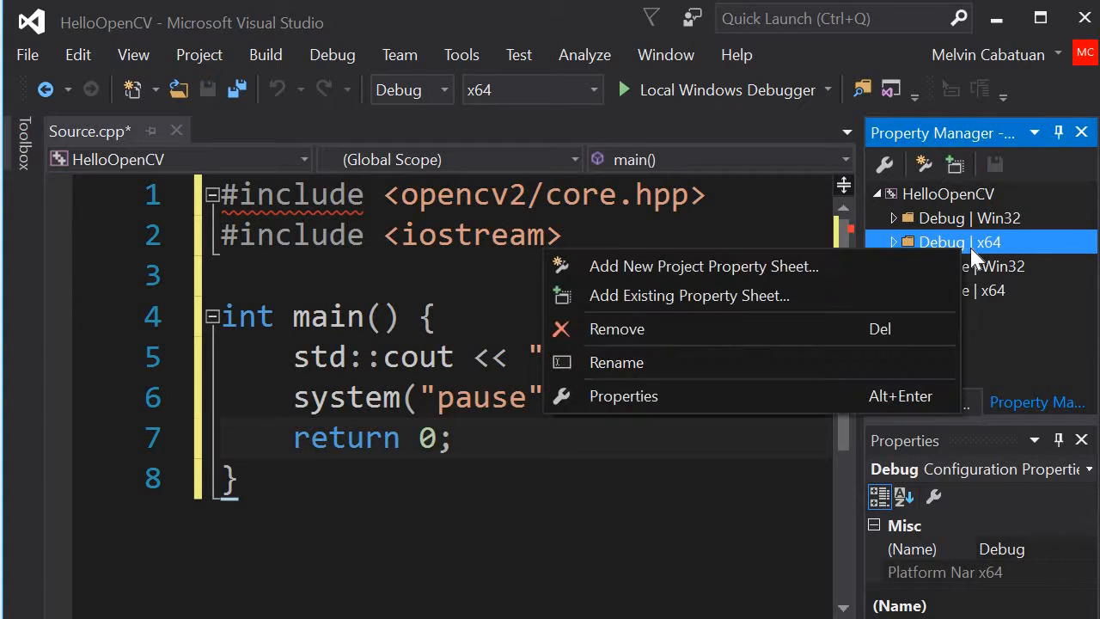
click(858, 259)
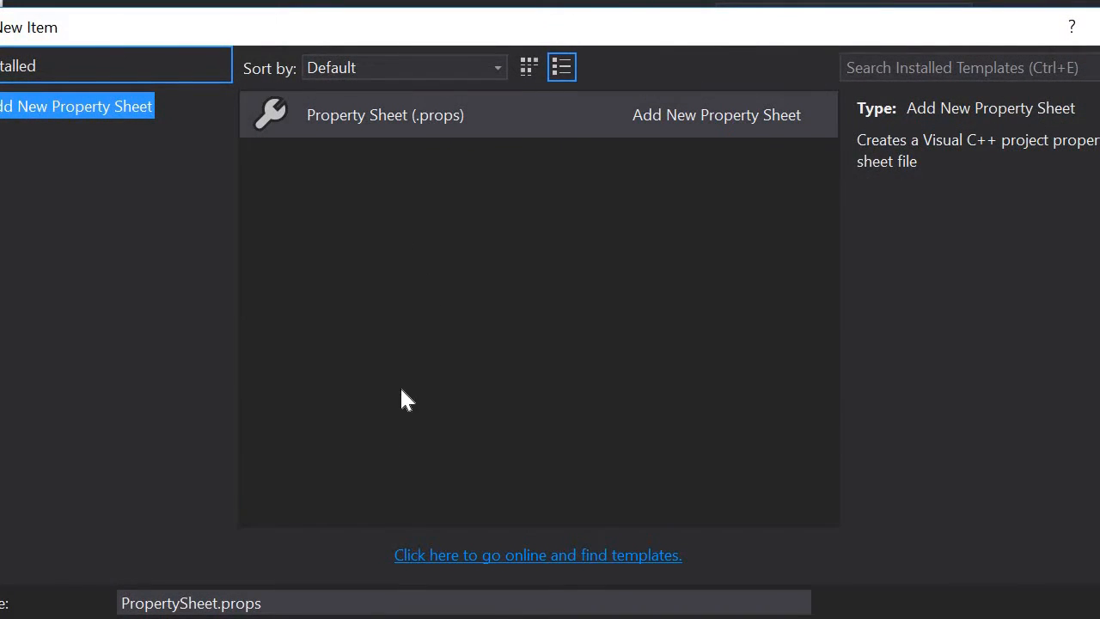
click(307, 604)
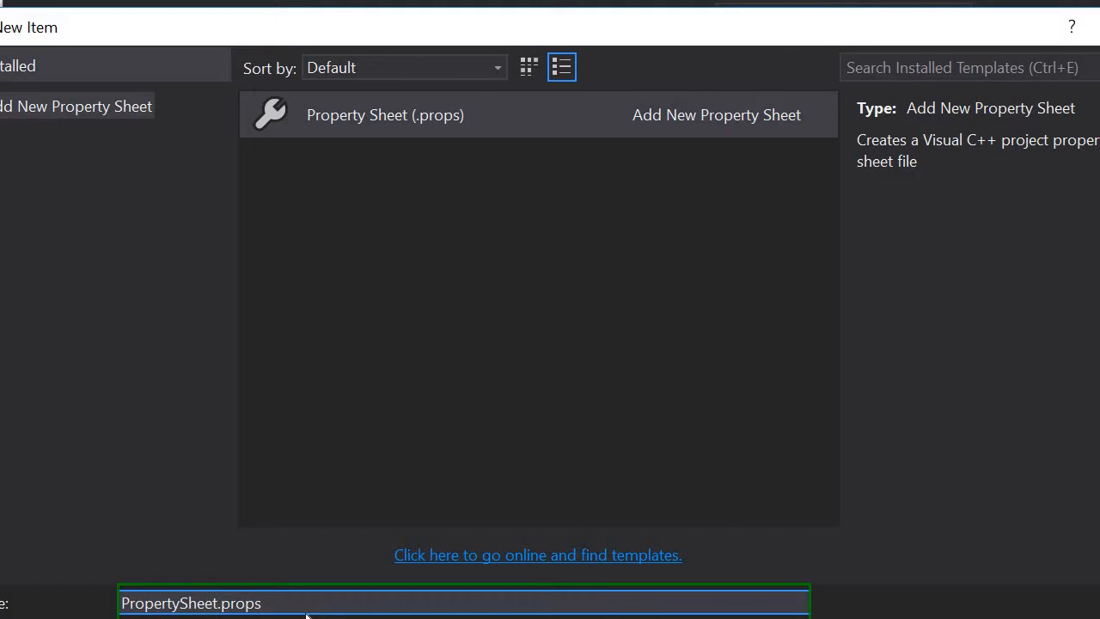
key(BackSpace)
key(BackSpace)
key(BackSpace)
key(BackSpace)
key(BackSpace)
key(BackSpace)
key(BackSpace)
key(BackSpace)
key(BackSpace)
key(BackSpace)
key(BackSpace)
key(BackSpace)
key(BackSpace)
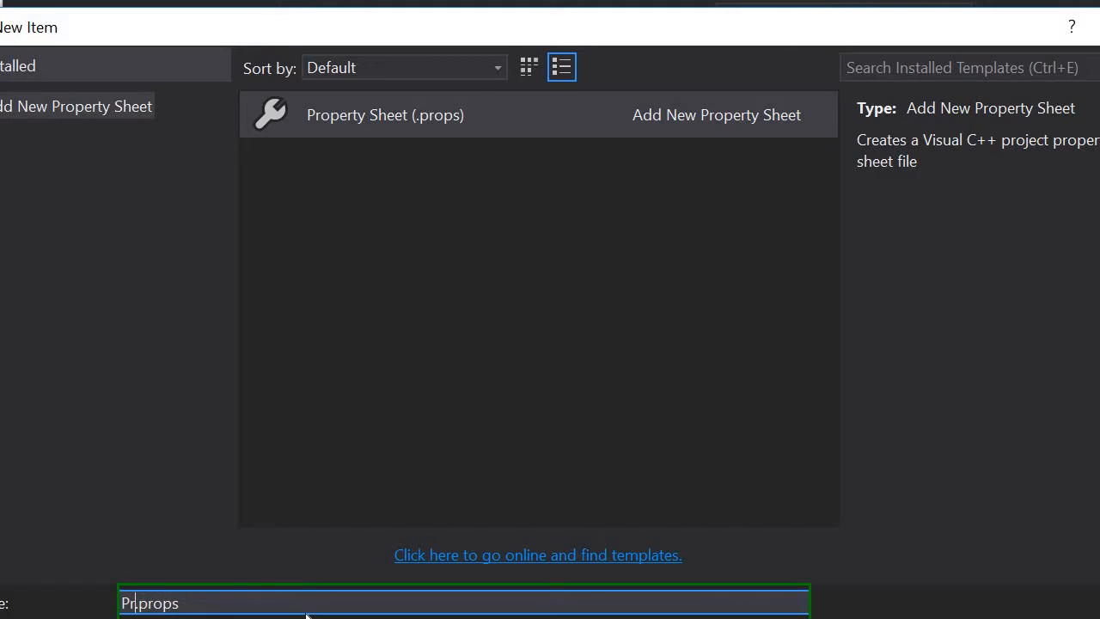
text(OpenCV)
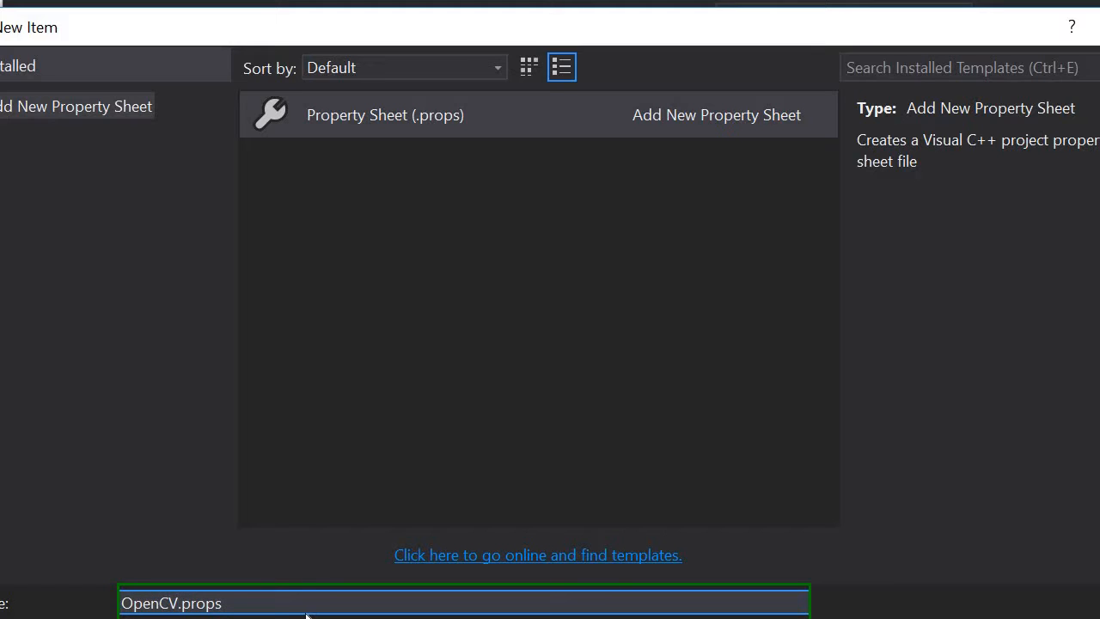
text(Hello)
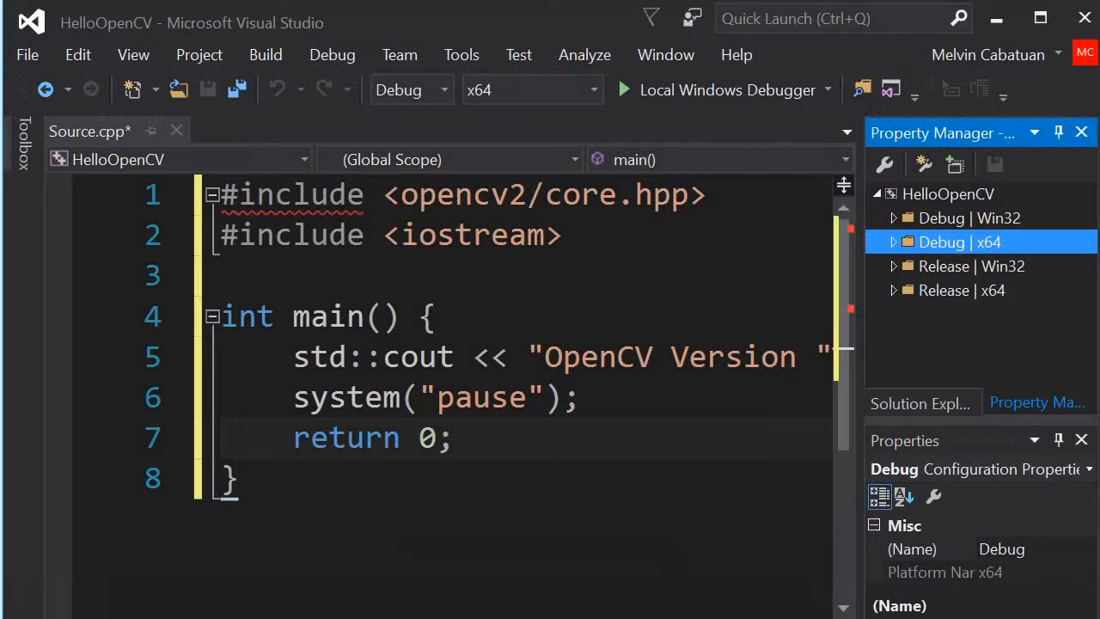
Step: Open the C/C++ Additional Include Directories of the OpenCVHello property sheet under Debug | x64 for editing
click(894, 242)
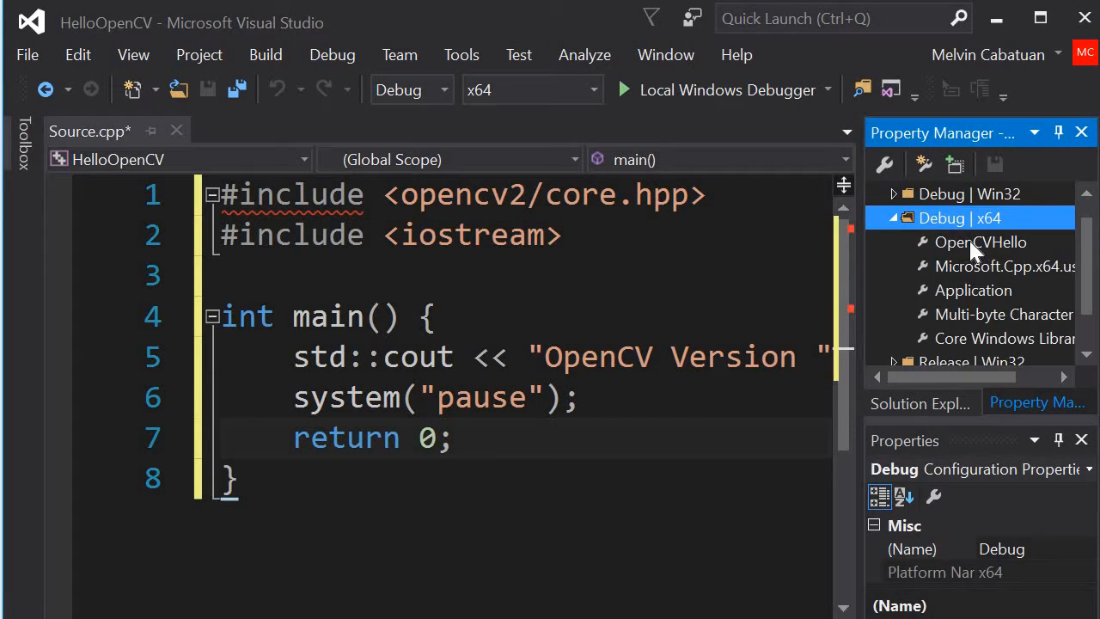
double_click(968, 241)
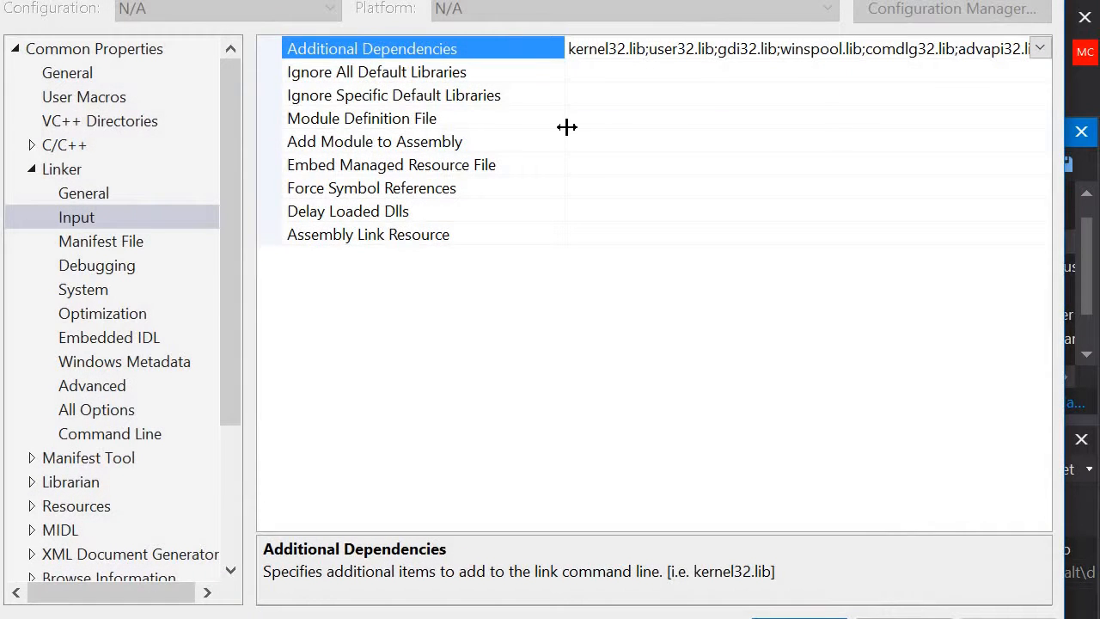
click(84, 145)
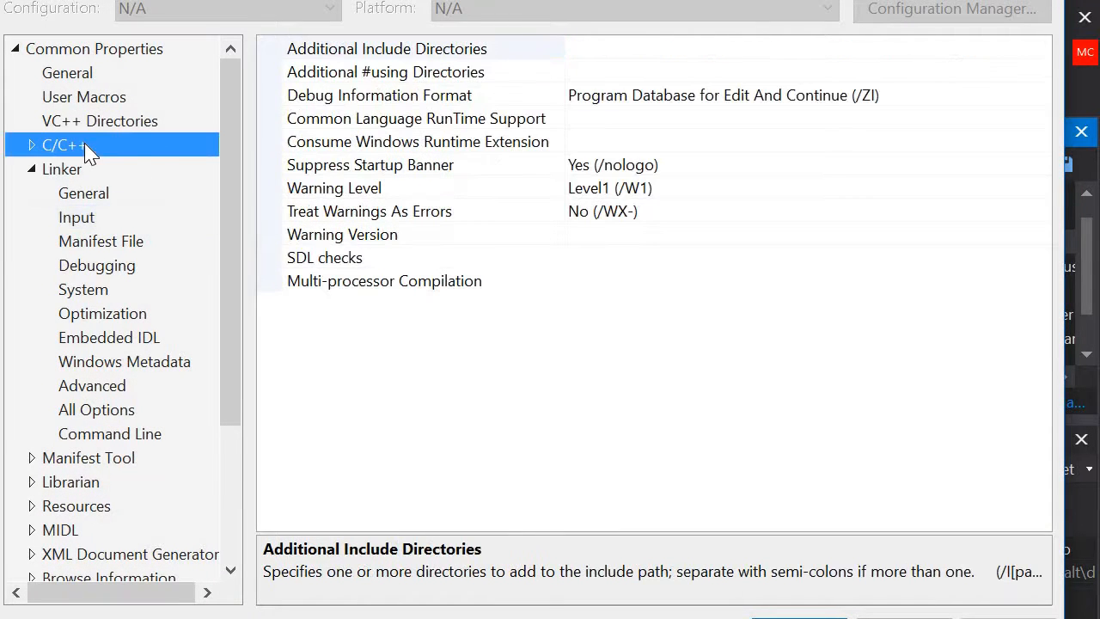
click(523, 66)
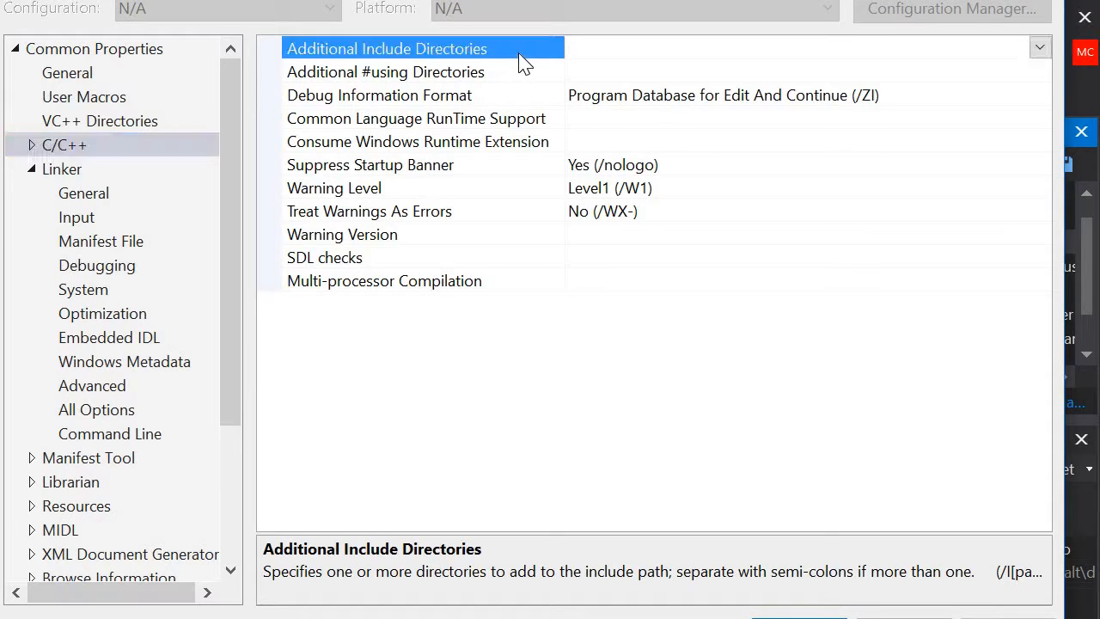
click(1043, 49)
click(652, 101)
click(1041, 48)
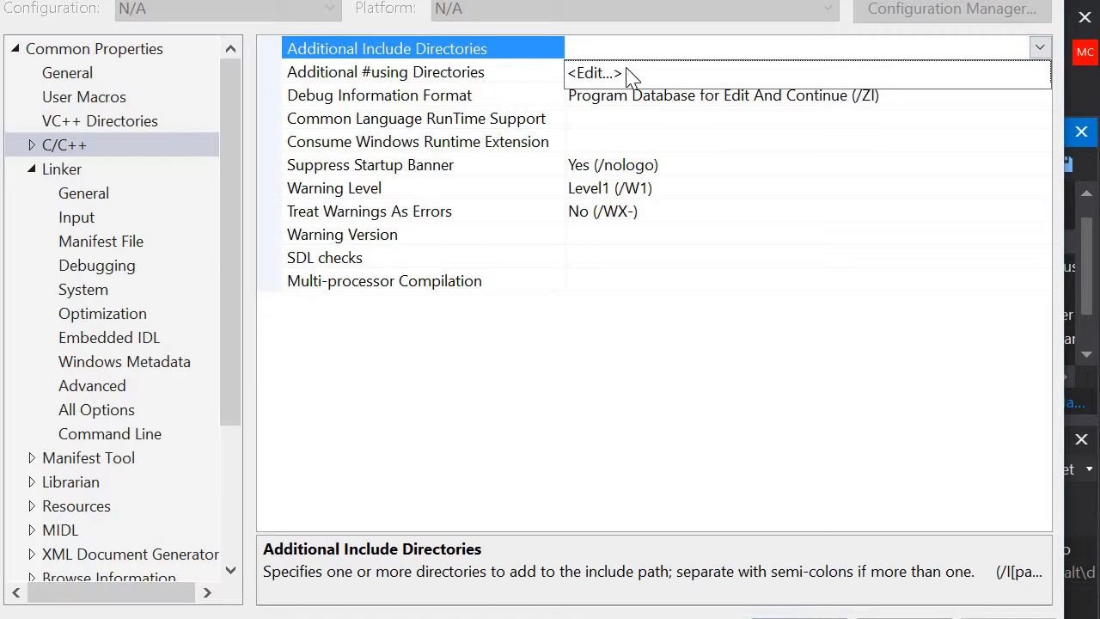
click(599, 75)
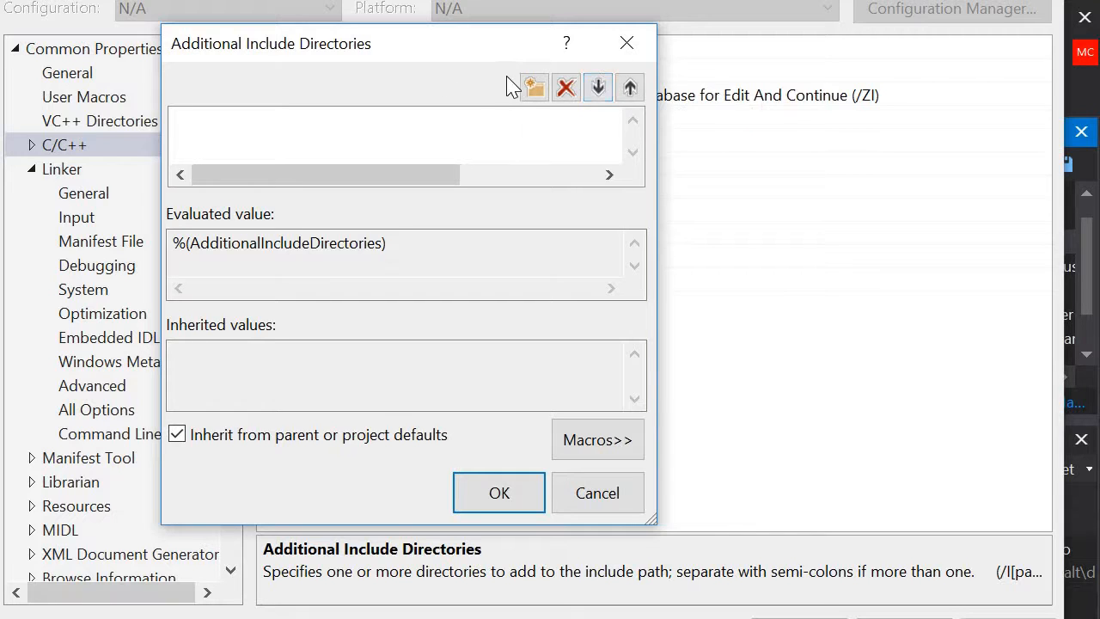
Step: Add C:\opencv\build\install\include to the Additional Include Directories of the property sheet
click(533, 89)
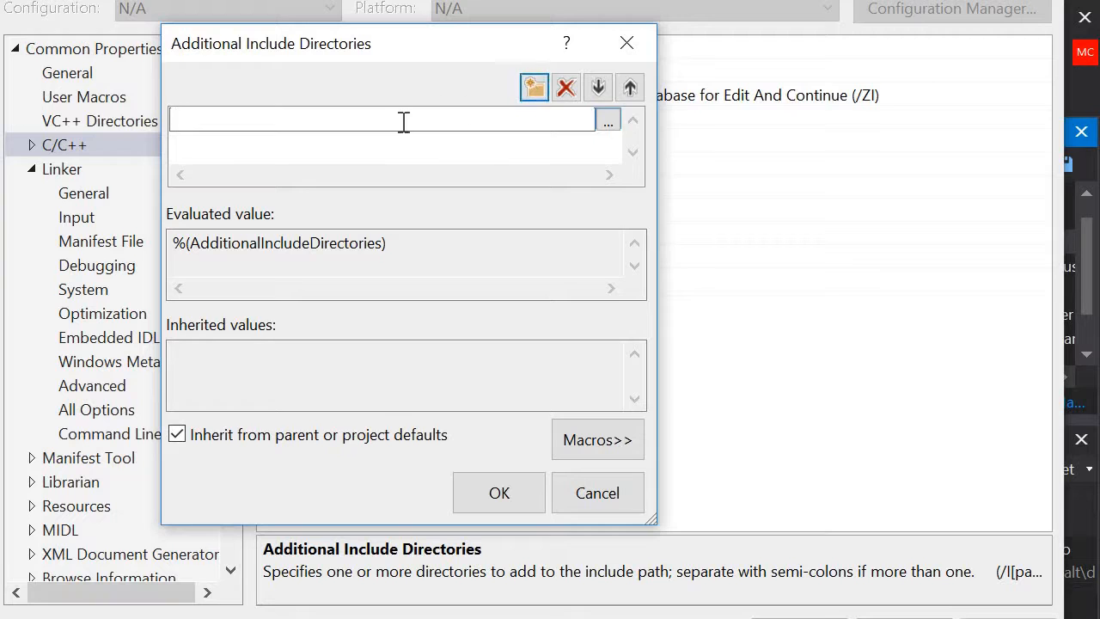
text(C:\)
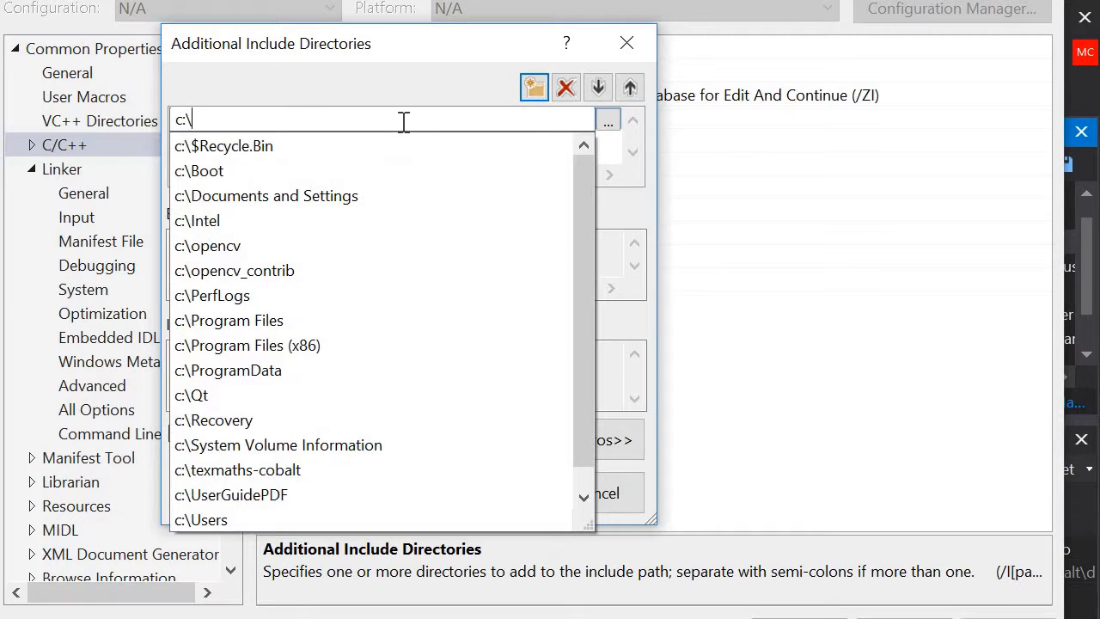
click(303, 237)
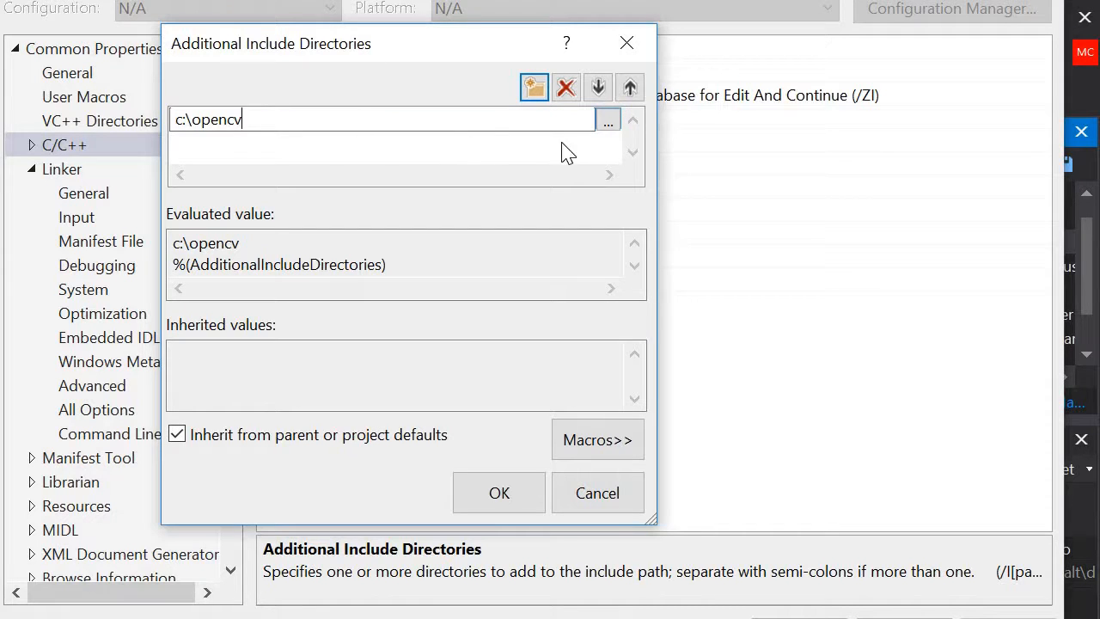
click(608, 122)
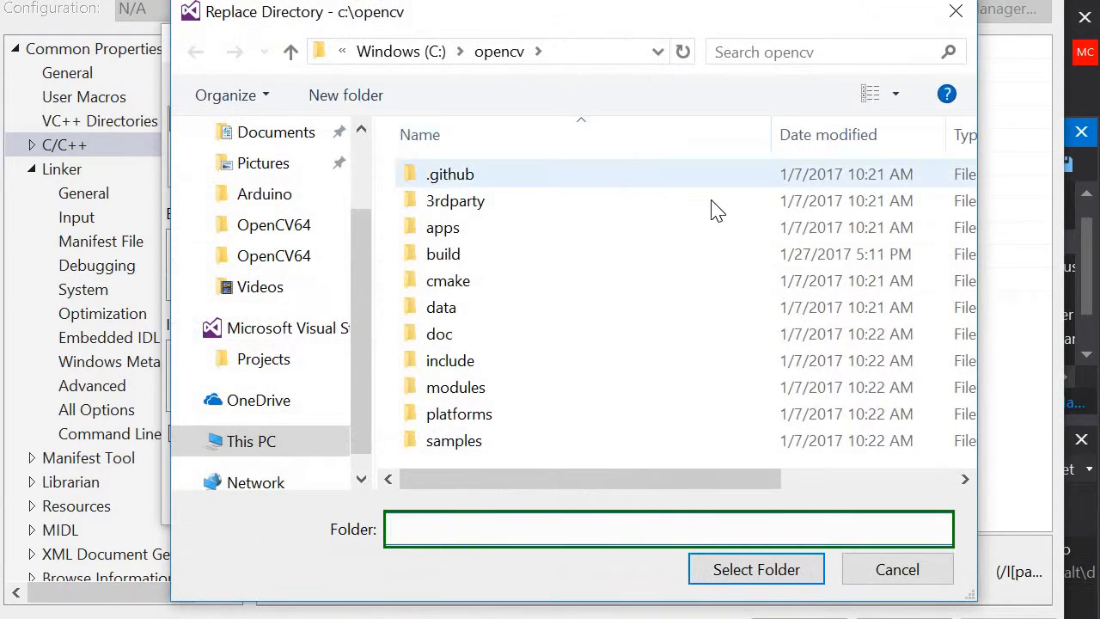
double_click(523, 258)
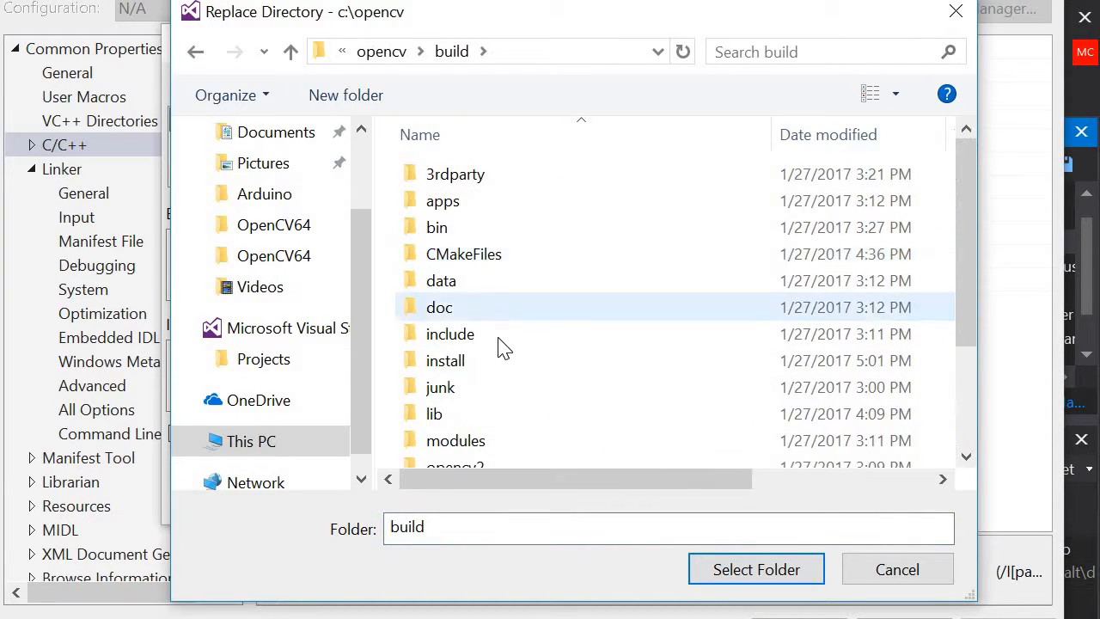
double_click(501, 361)
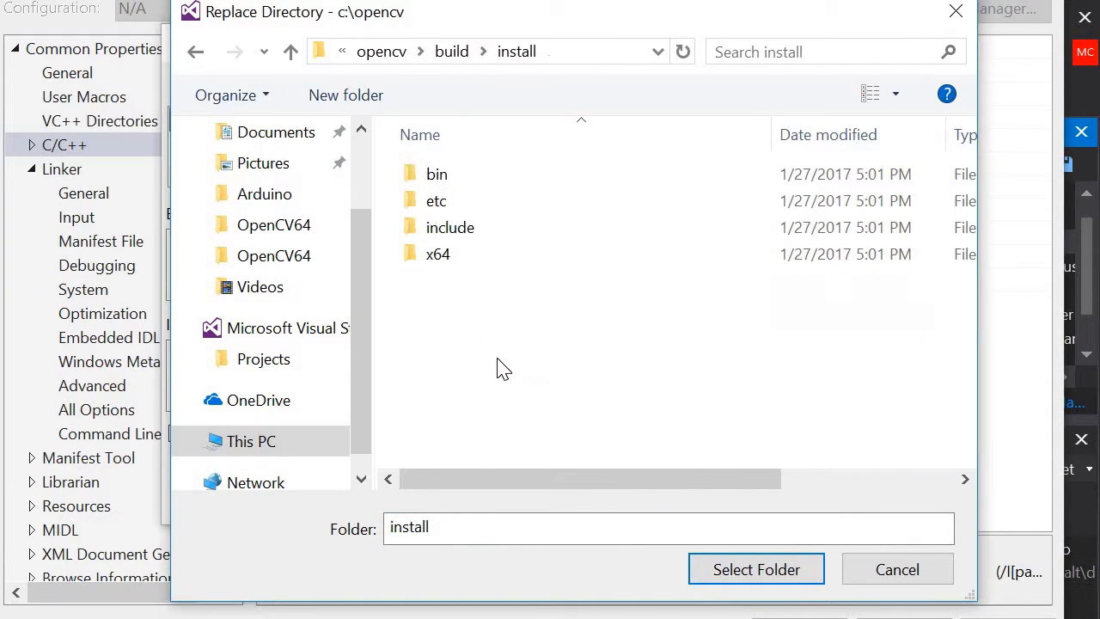
click(468, 236)
click(757, 569)
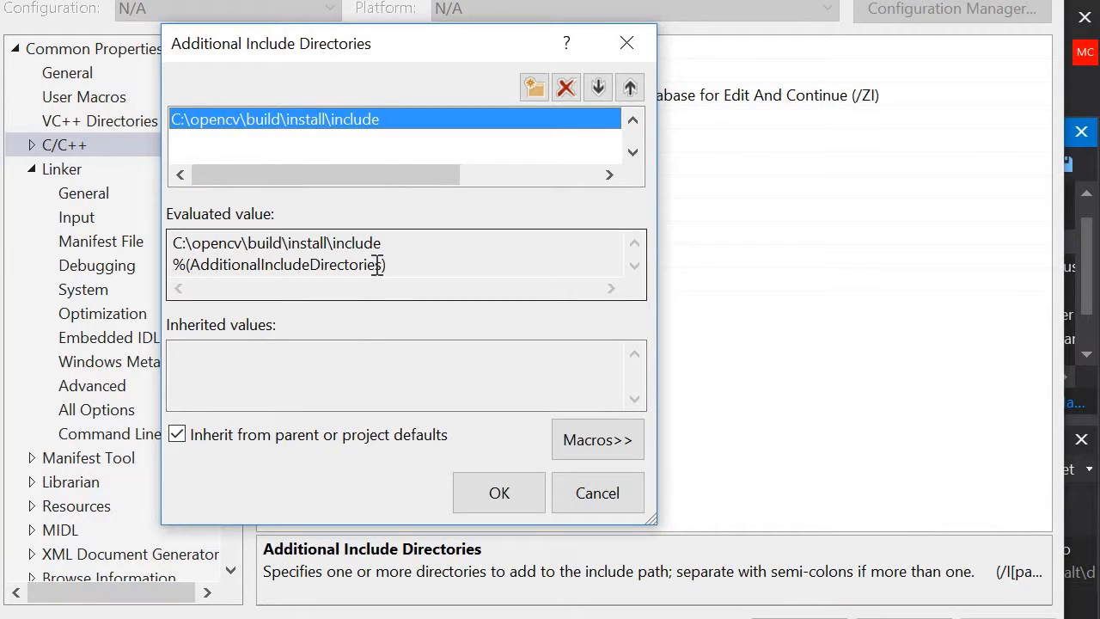
click(496, 503)
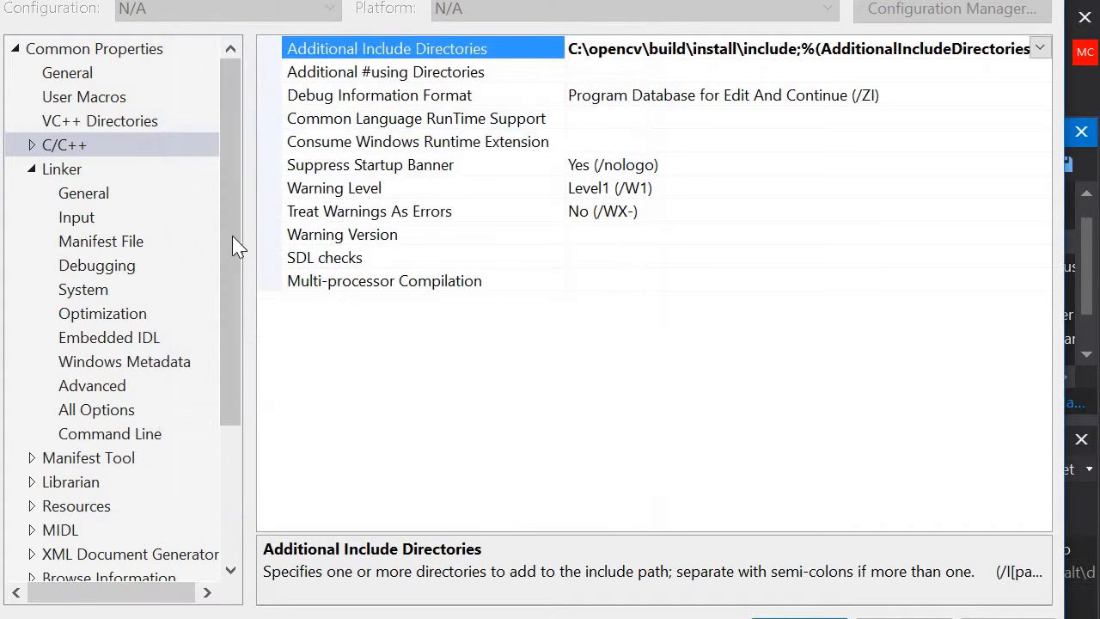
Step: Add C:\opencv\build\install\x64\vc14\lib to the Linker's Additional Library Directories
click(108, 198)
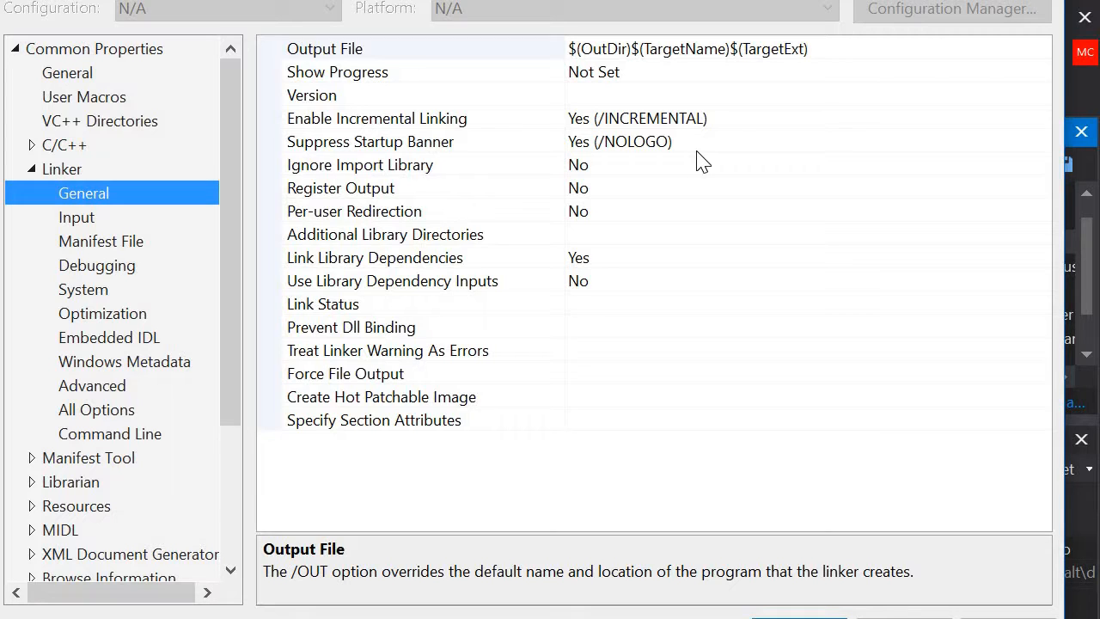
click(627, 227)
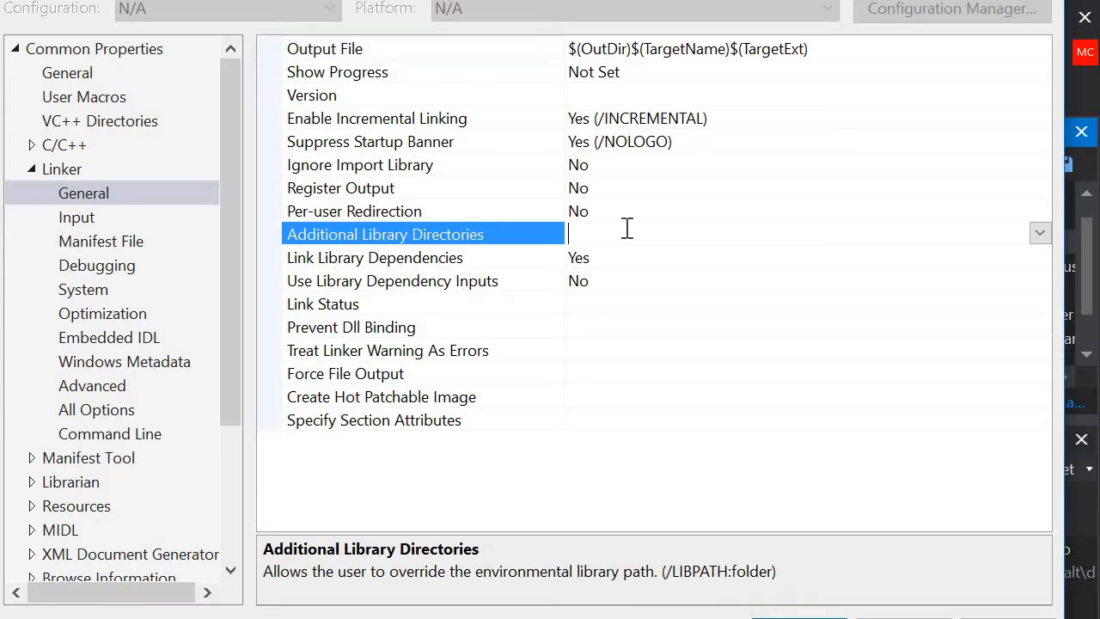
click(1040, 233)
click(710, 259)
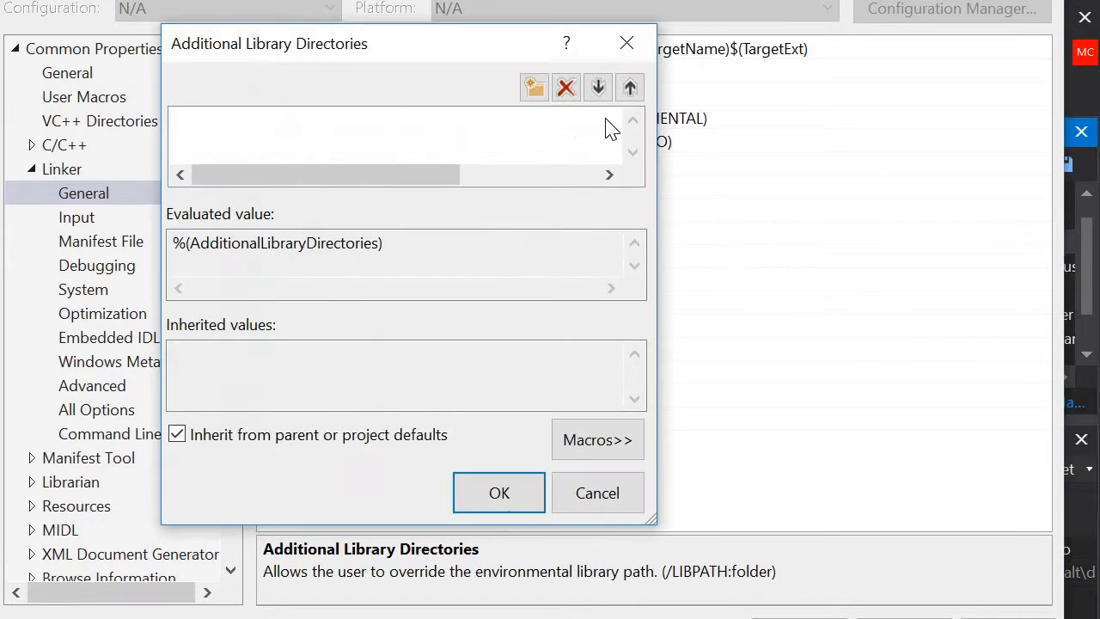
click(534, 88)
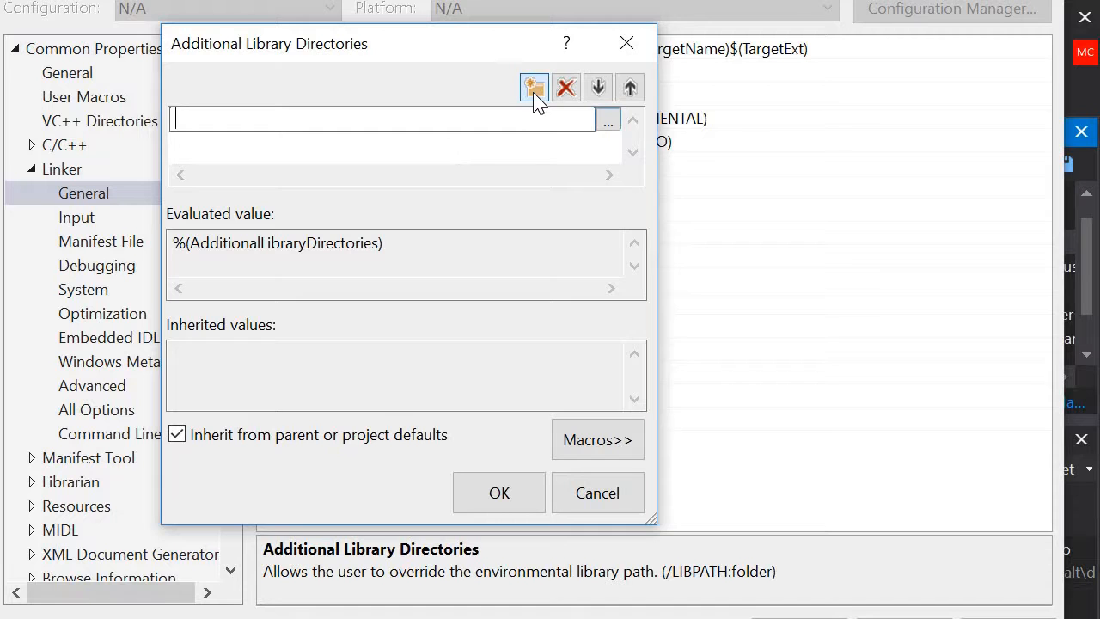
click(610, 120)
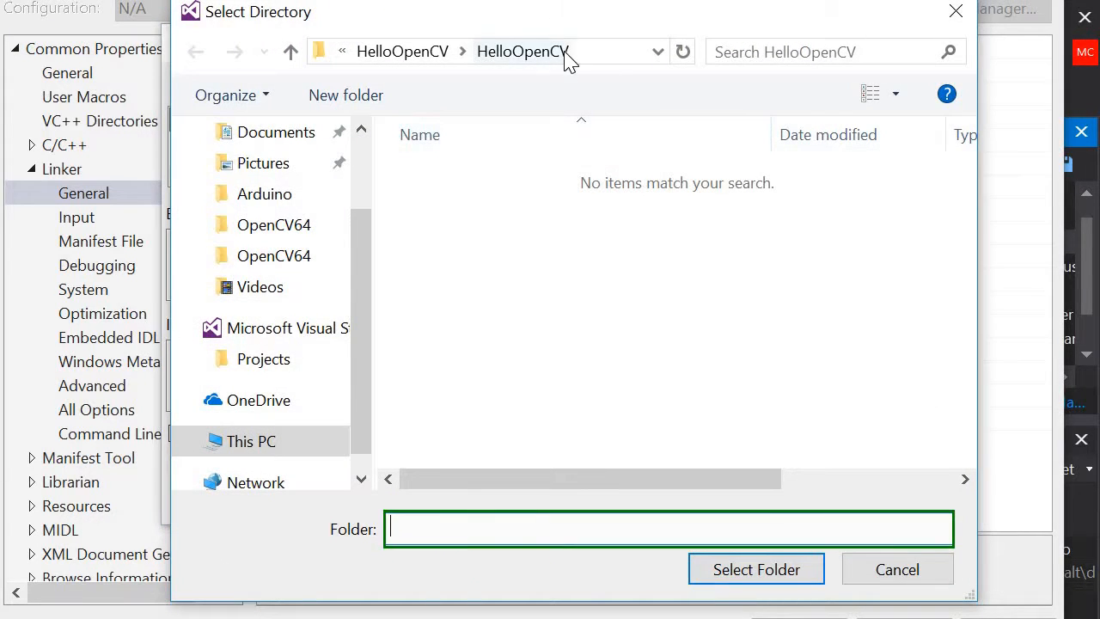
click(607, 48)
text(c:\)
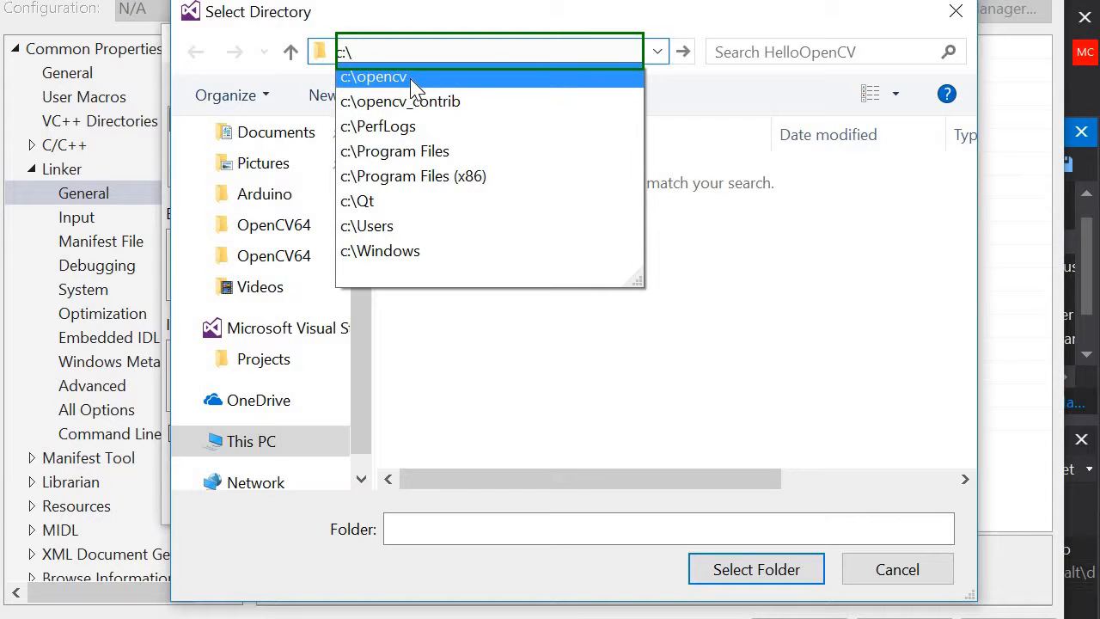
click(412, 83)
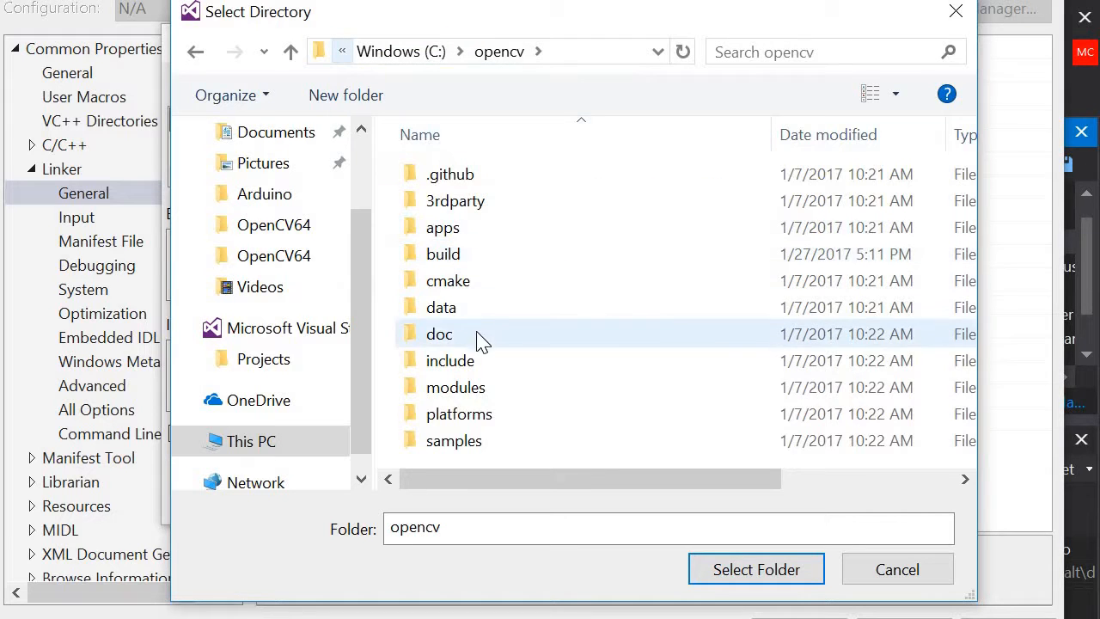
double_click(465, 260)
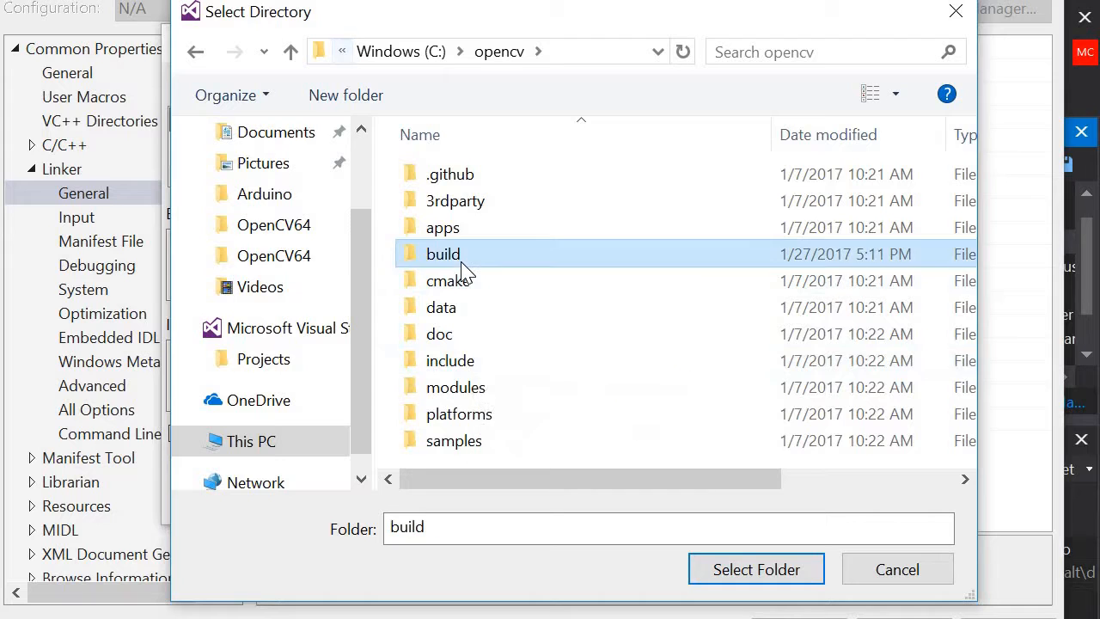
double_click(484, 360)
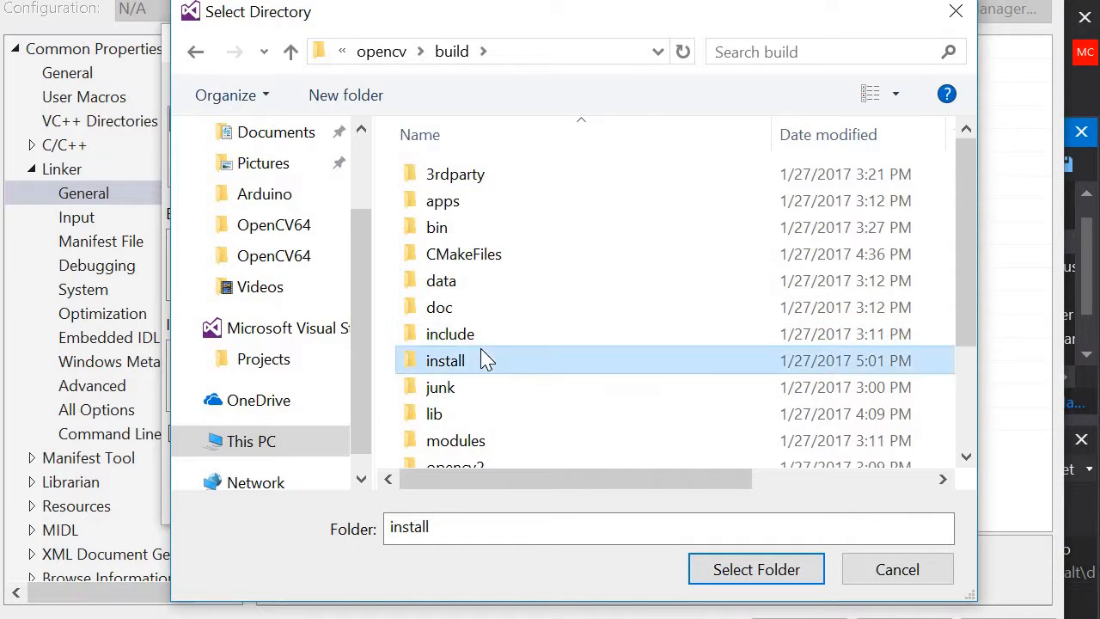
double_click(449, 253)
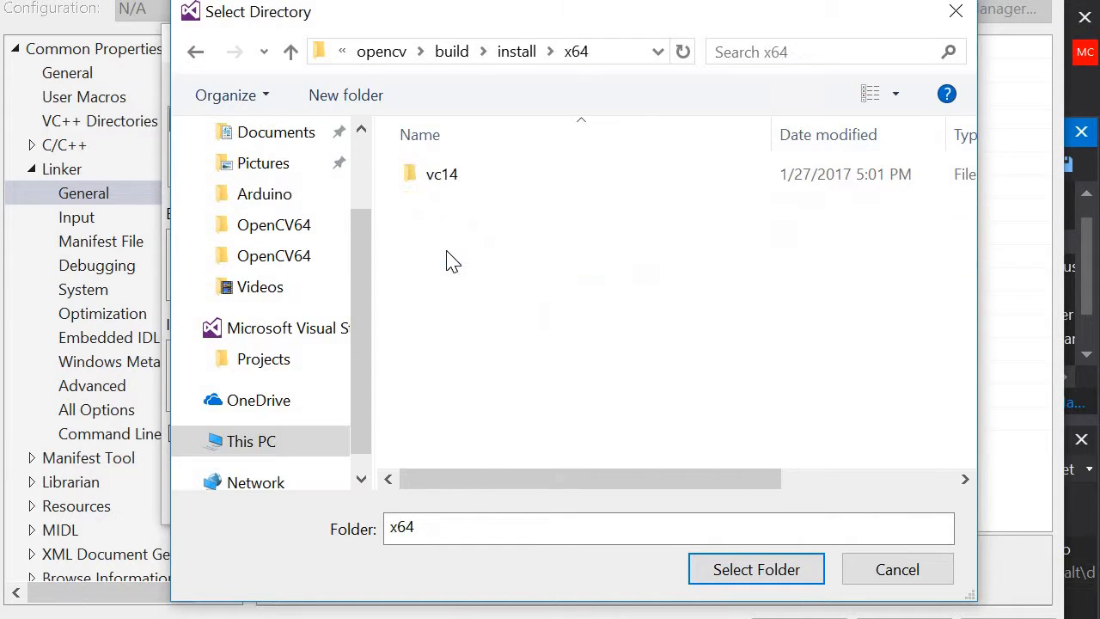
click(450, 184)
double_click(453, 184)
click(458, 211)
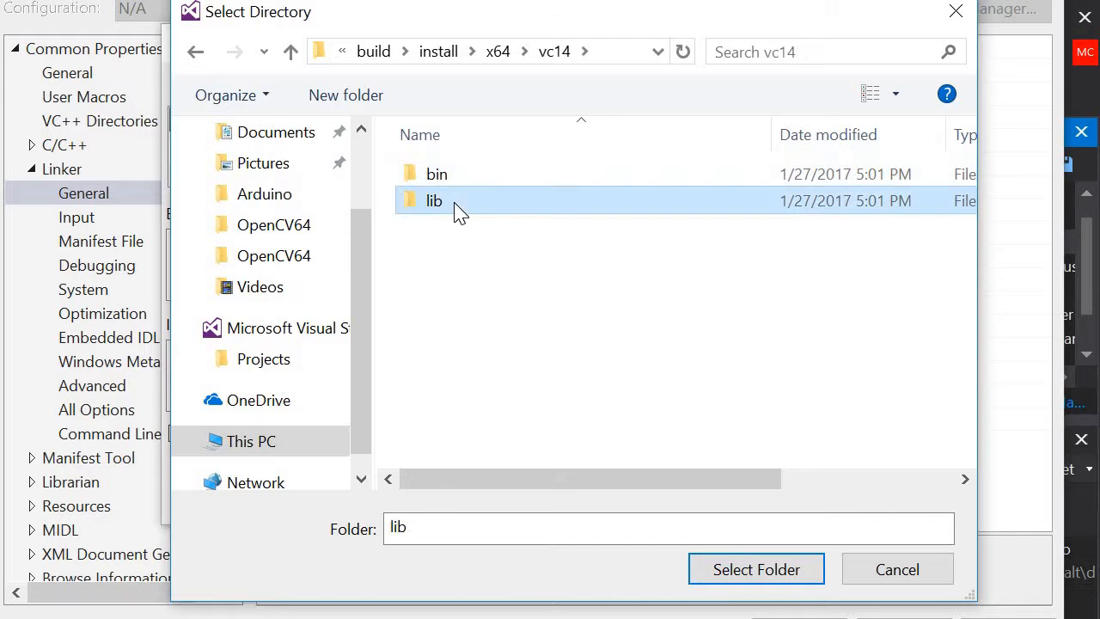
click(736, 573)
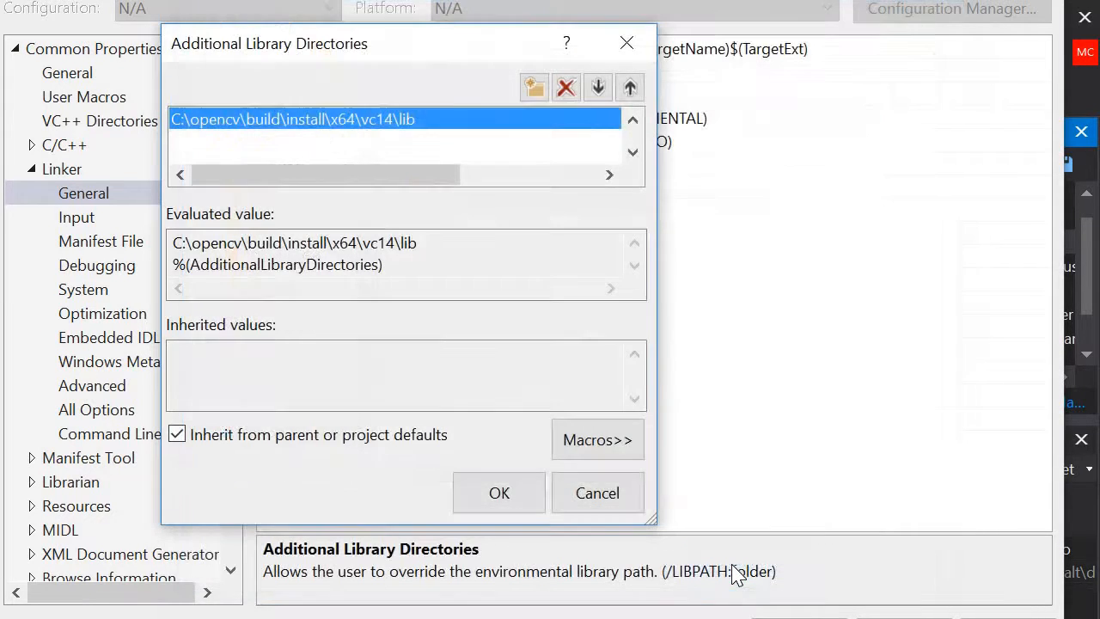
click(509, 495)
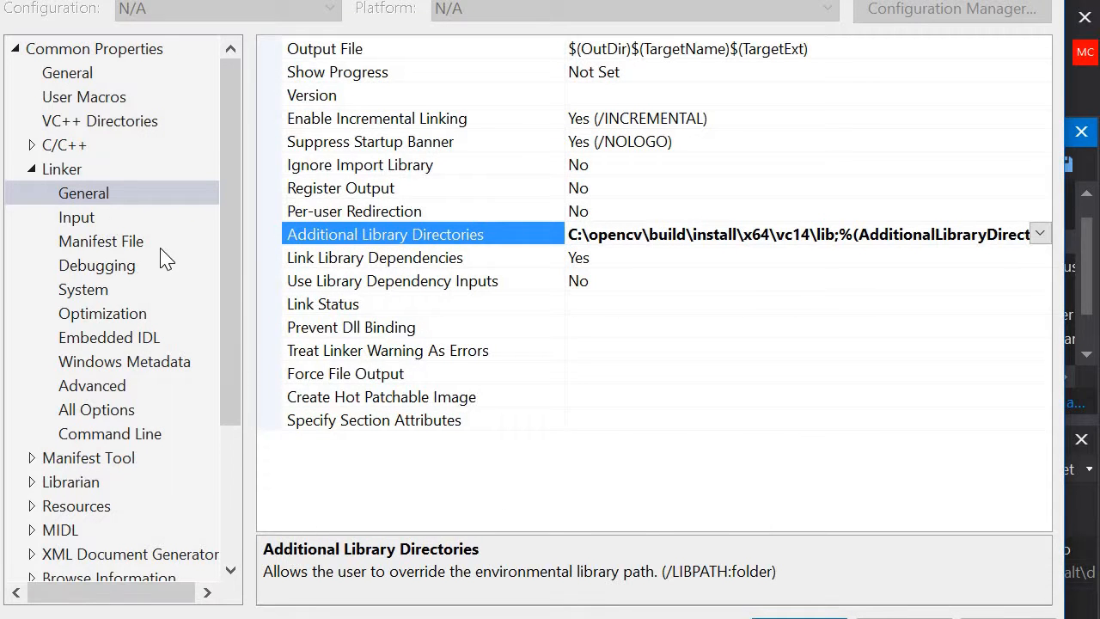
Step: Add opencv_core320.lib to the Linker's Additional Dependencies, checking the library file names in the vc14\lib folder in File Explorer
click(76, 224)
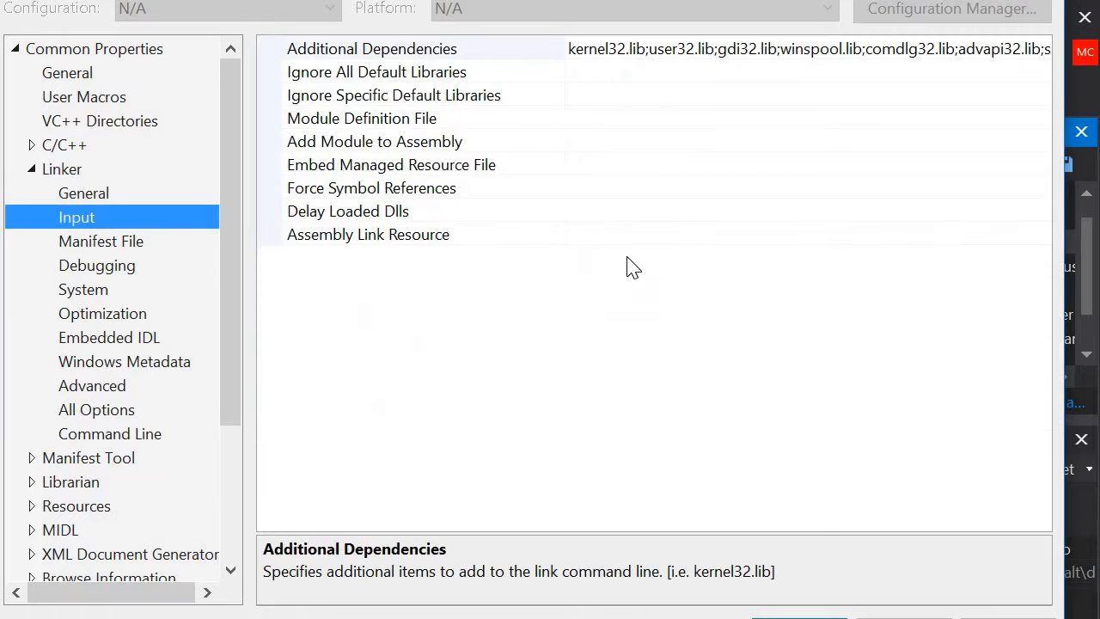
click(744, 48)
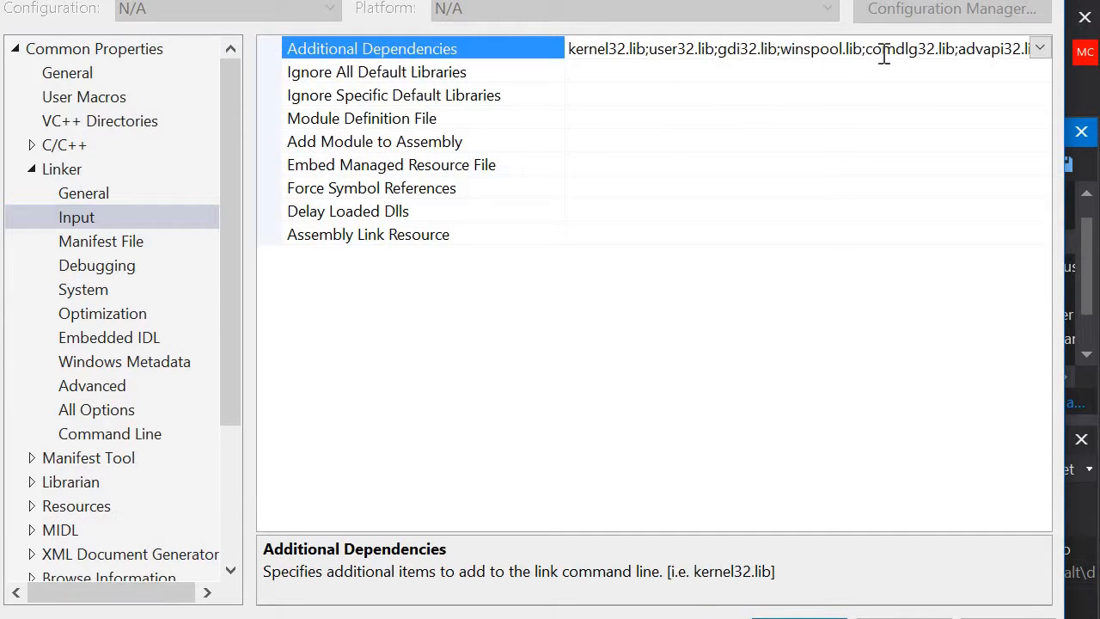
click(1040, 48)
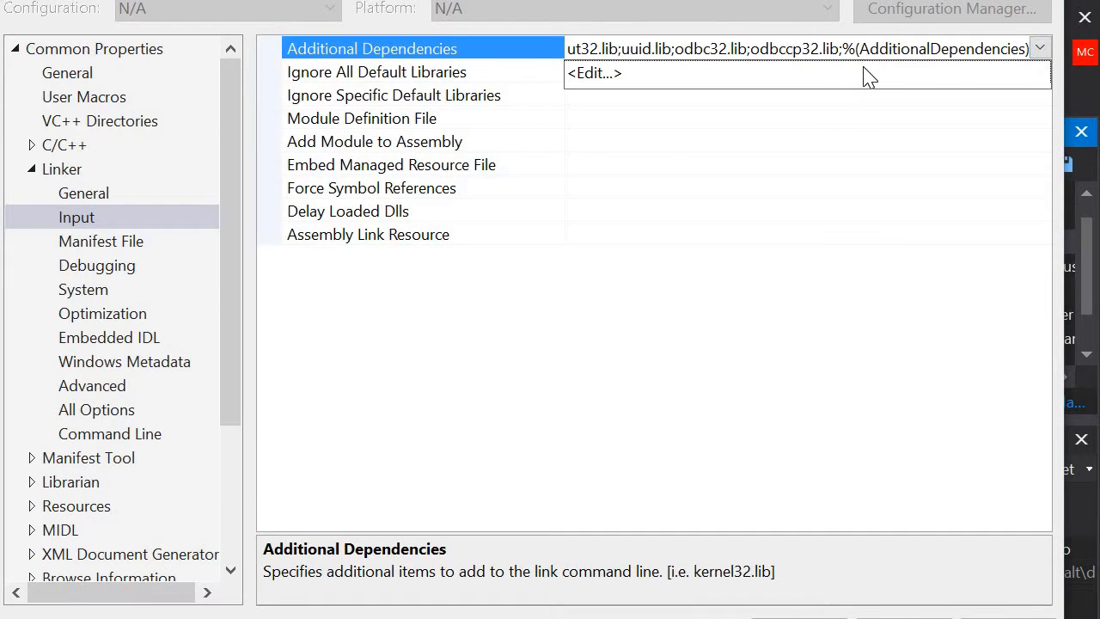
click(868, 74)
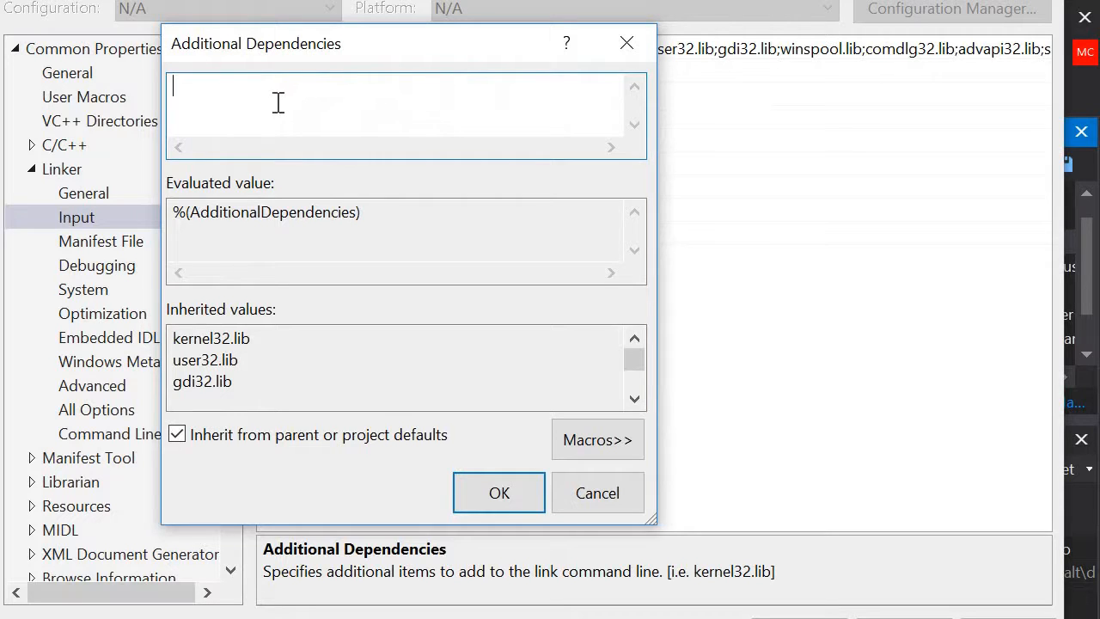
click(17, 615)
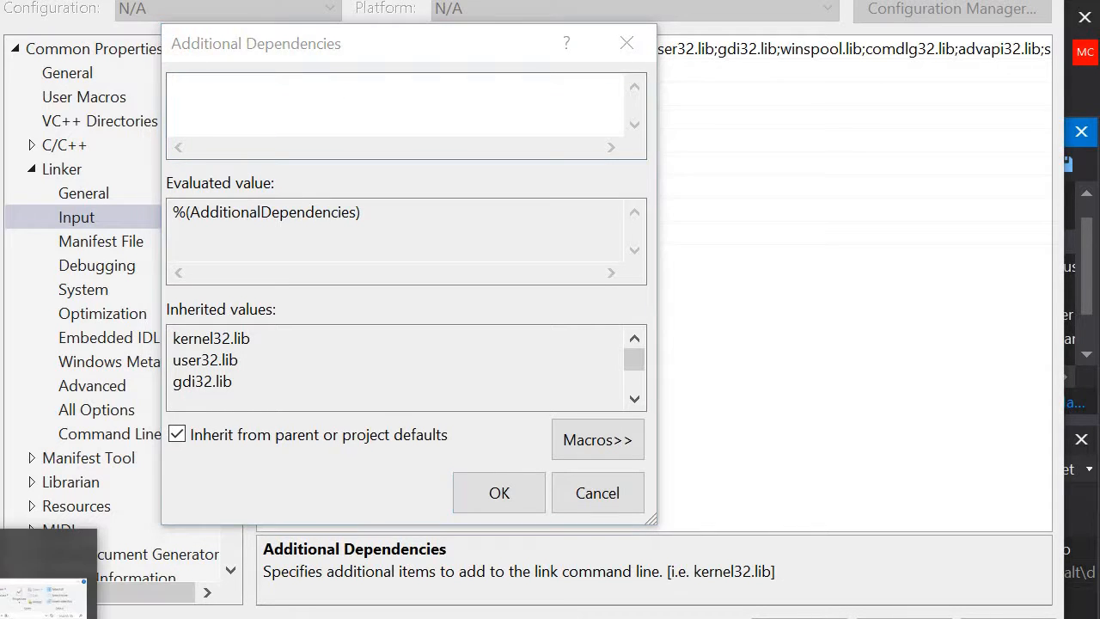
click(44, 607)
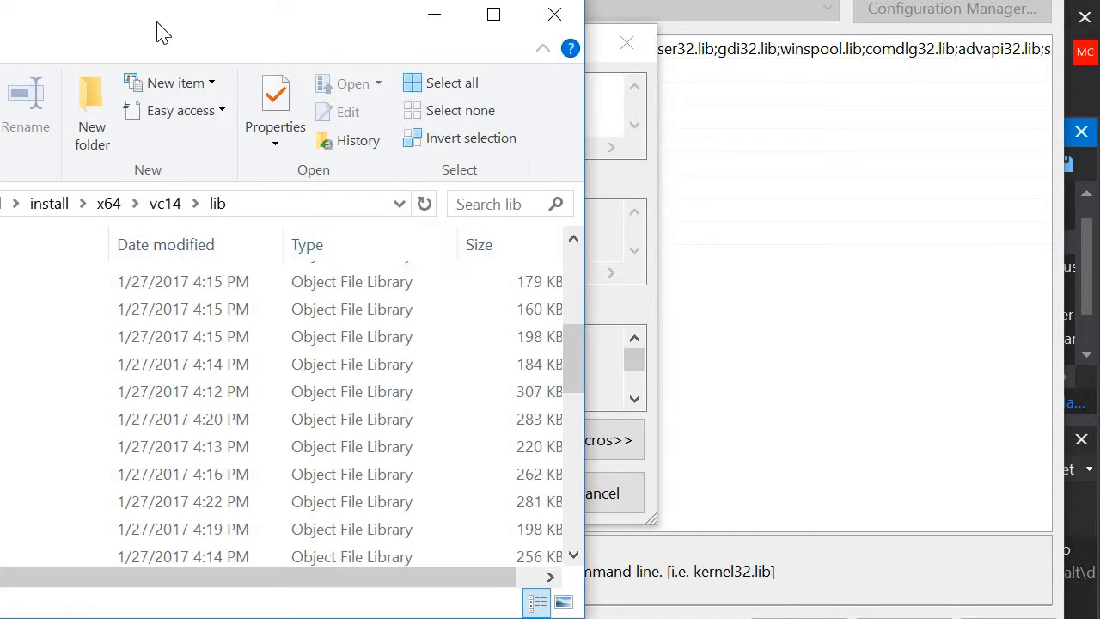
drag(159, 32, 614, 29)
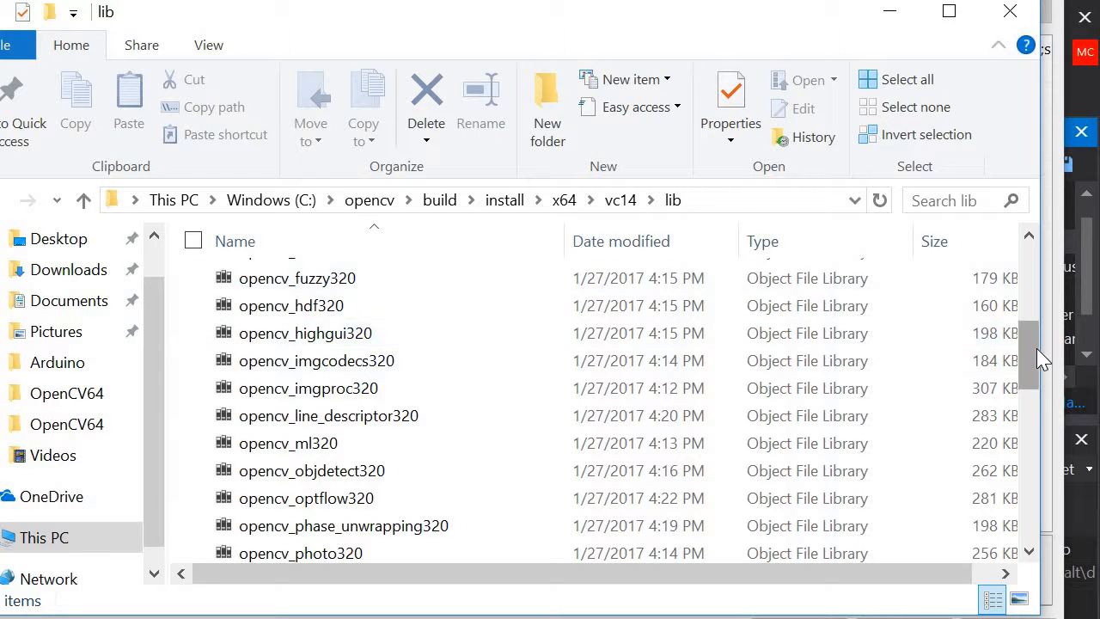
drag(1037, 348, 1031, 274)
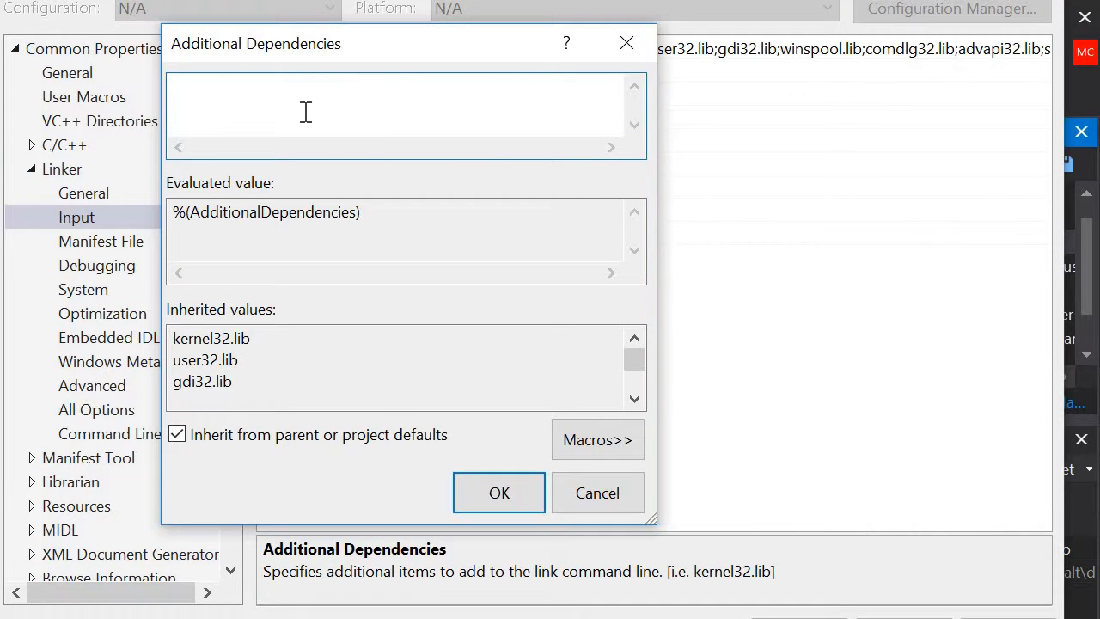
text(opencv_)
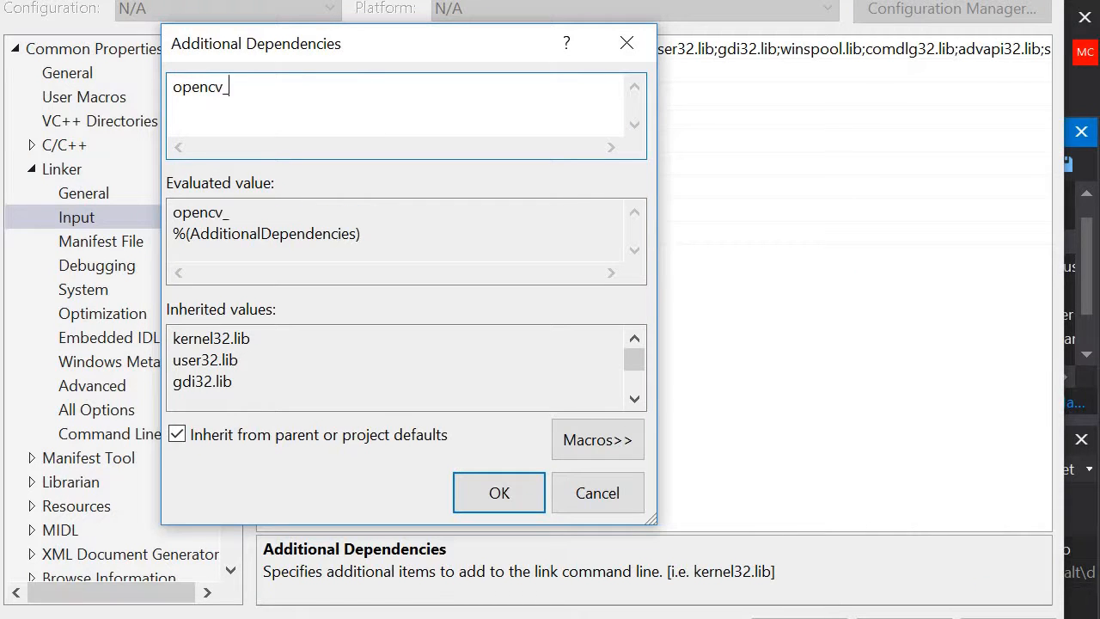
text(core320.lib)
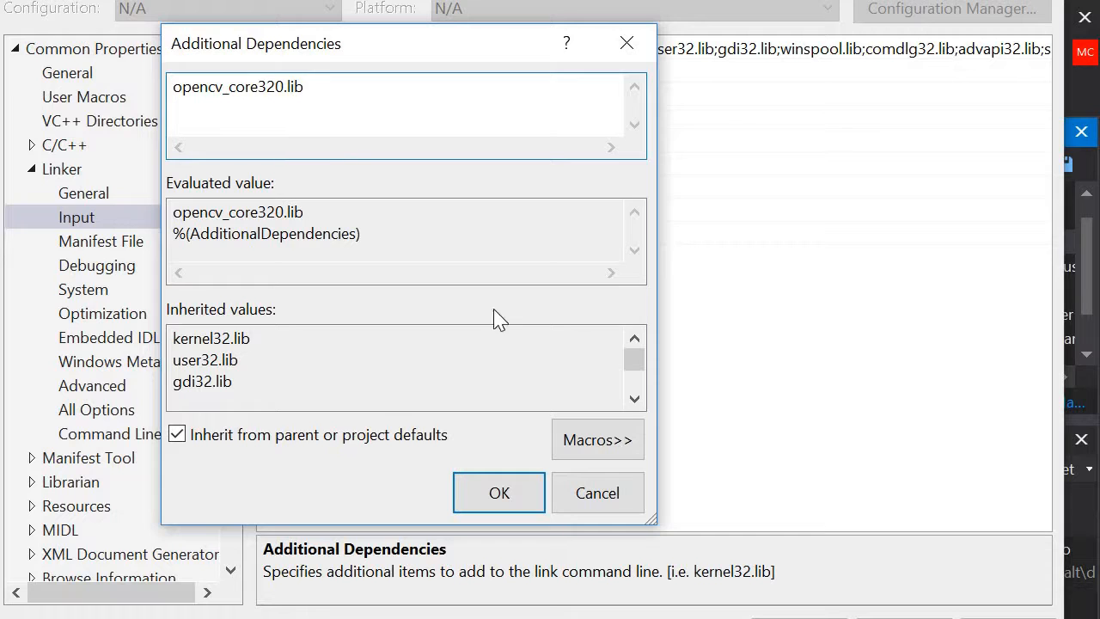
click(514, 496)
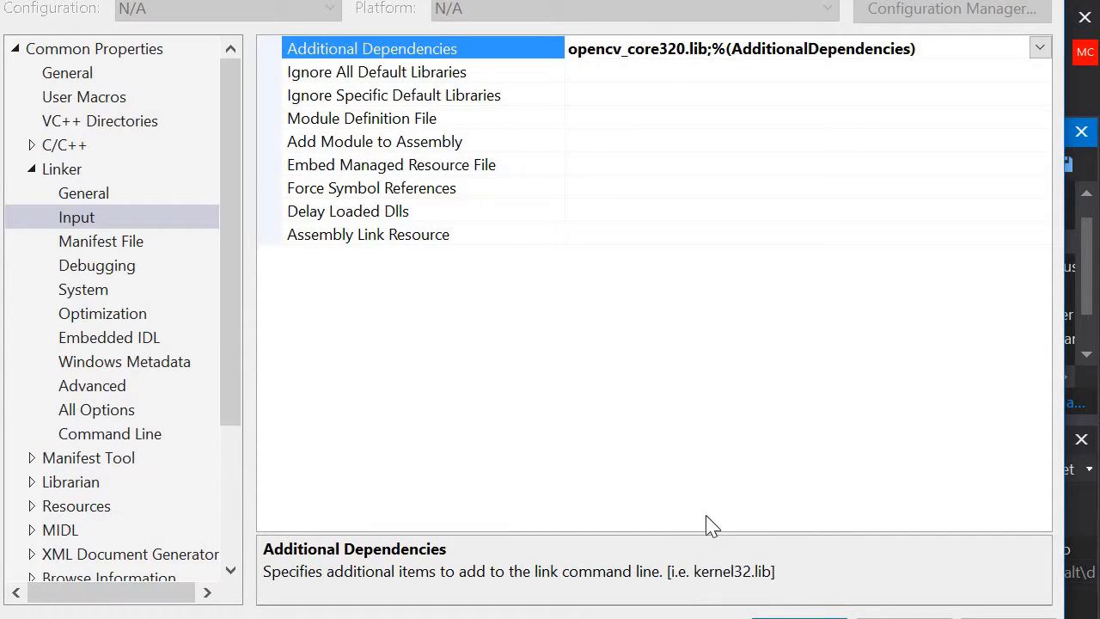
Step: Accept the OpenCVHello property sheet settings and return to the source code
drag(515, 0, 518, 279)
mouse_move(287, 203)
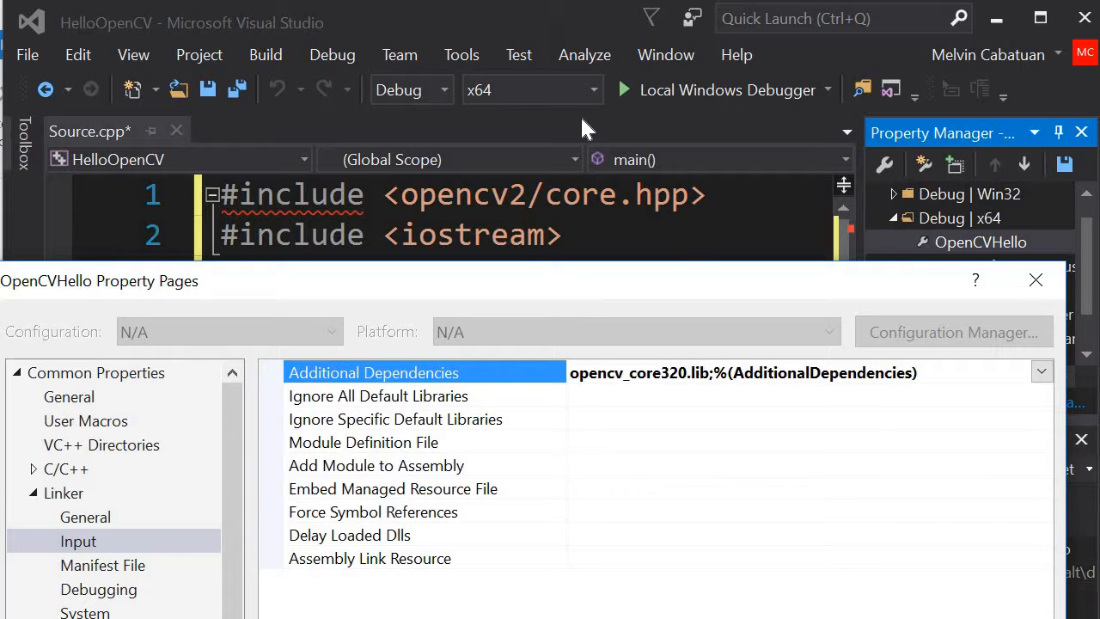
drag(581, 119, 572, 0)
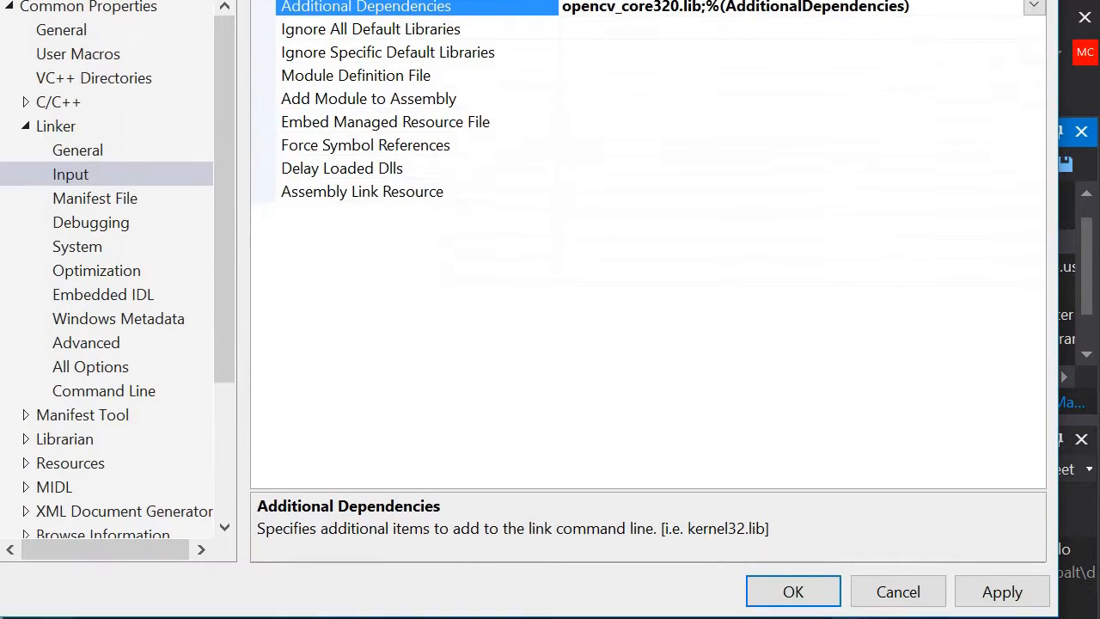
click(823, 588)
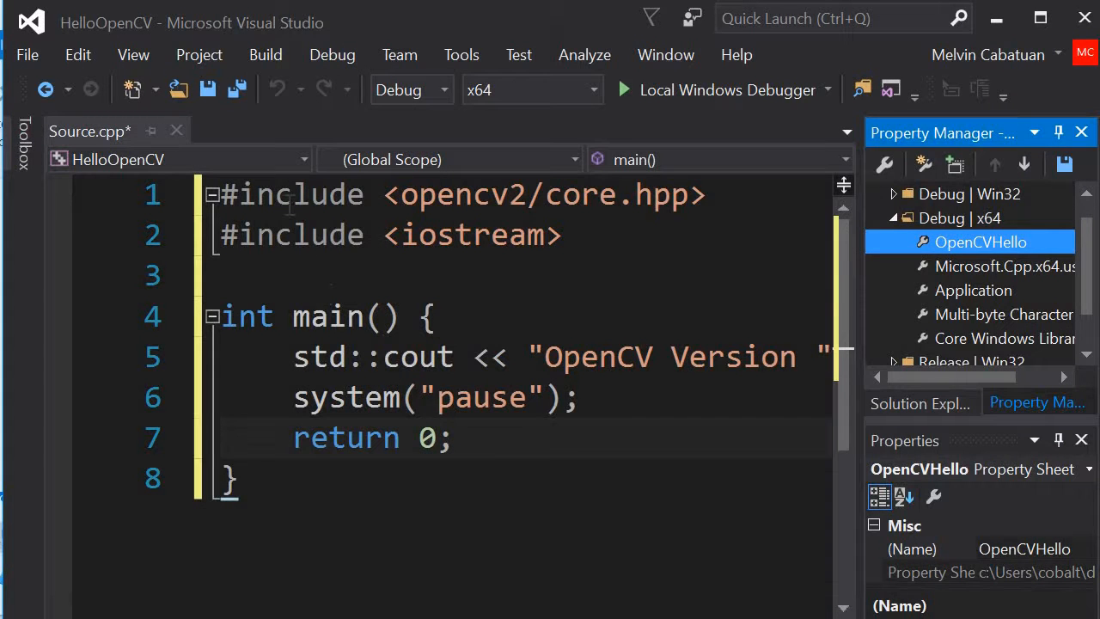
Step: Run the HelloOpenCV program in the x64 debug configuration, view its console output and end the run
click(287, 199)
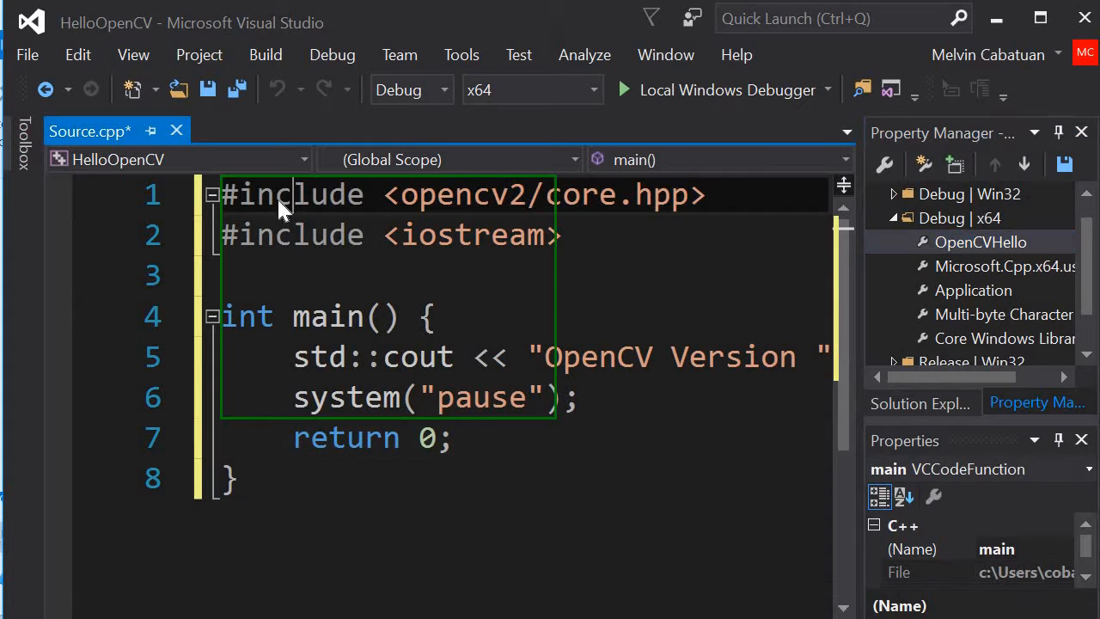
click(639, 95)
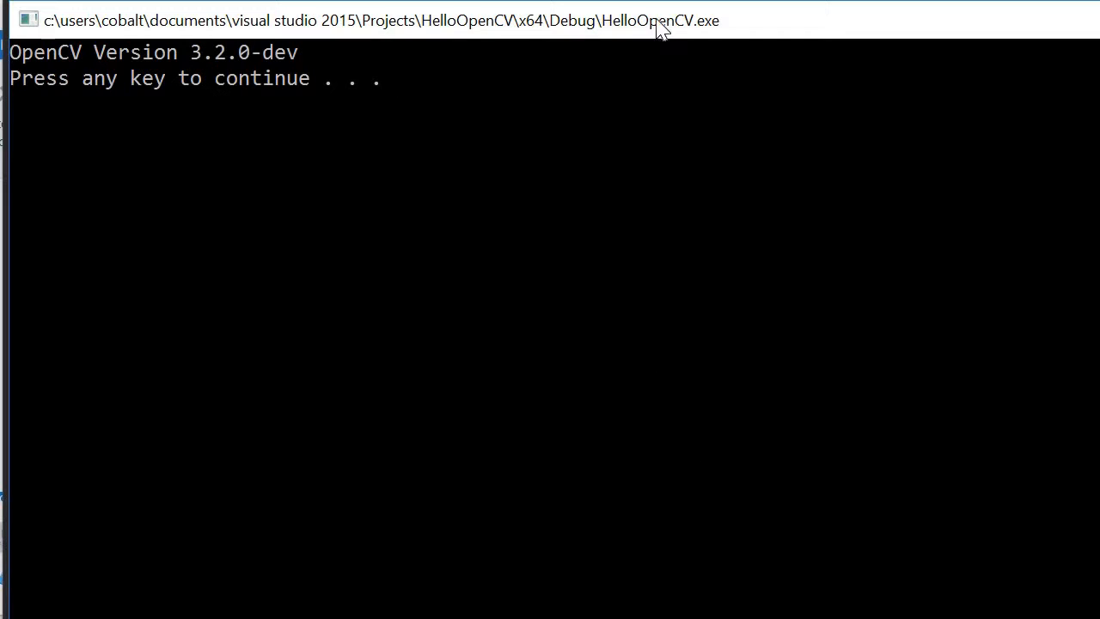
drag(659, 29, 333, 129)
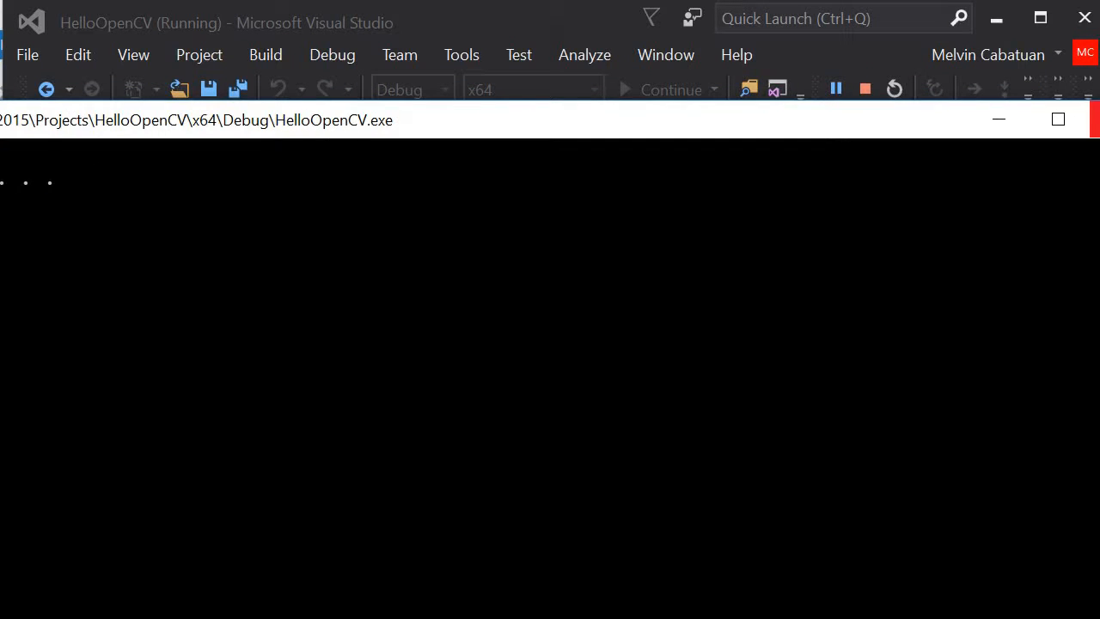
key(Return)
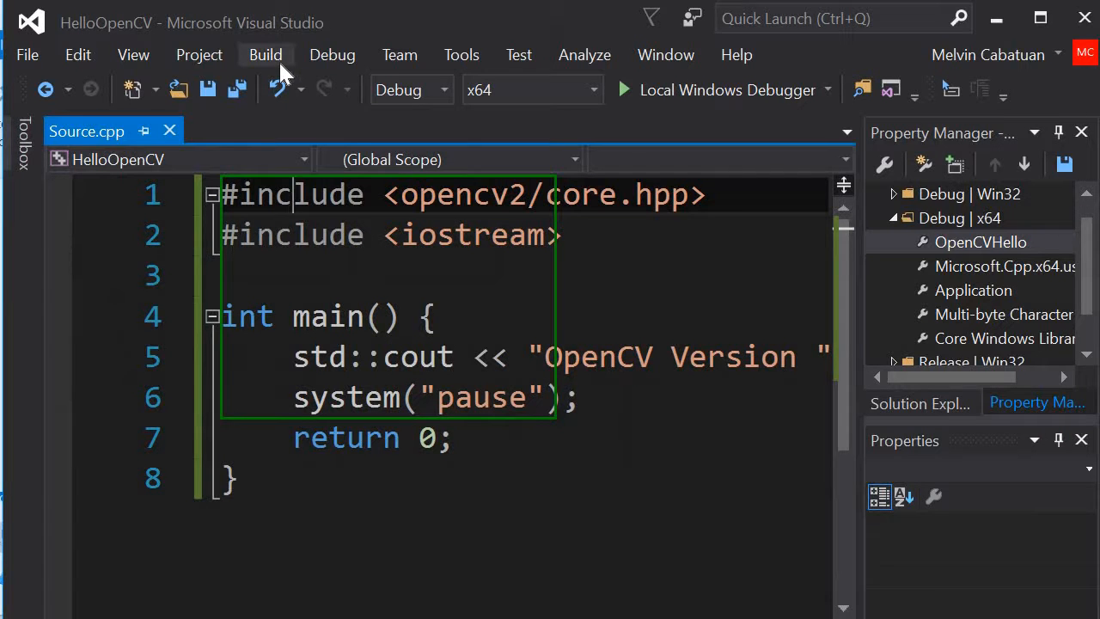
click(199, 54)
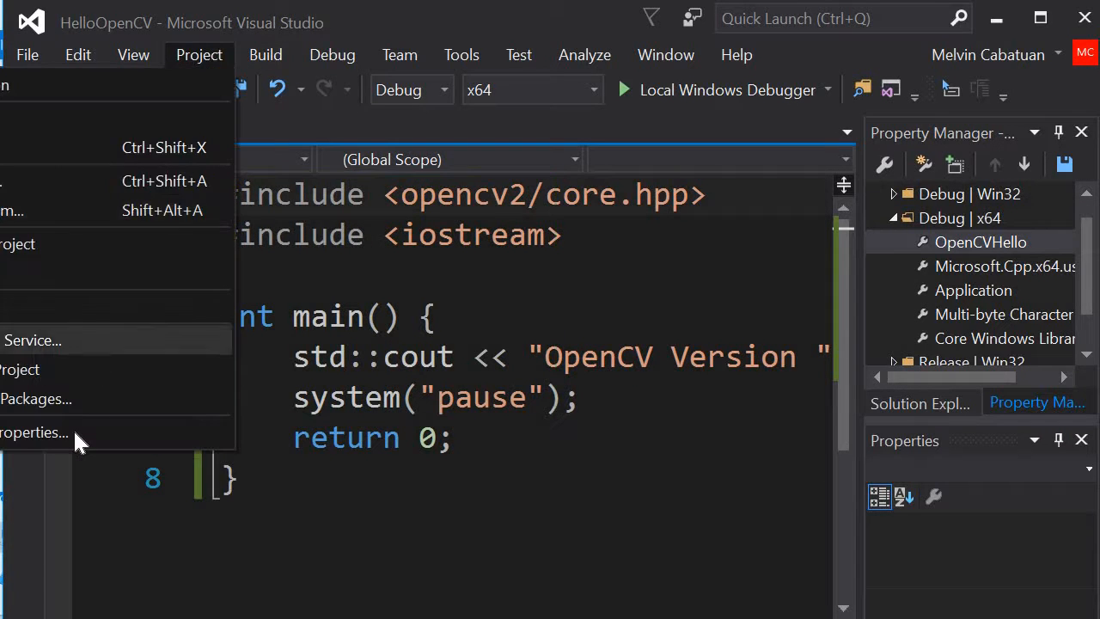
click(68, 434)
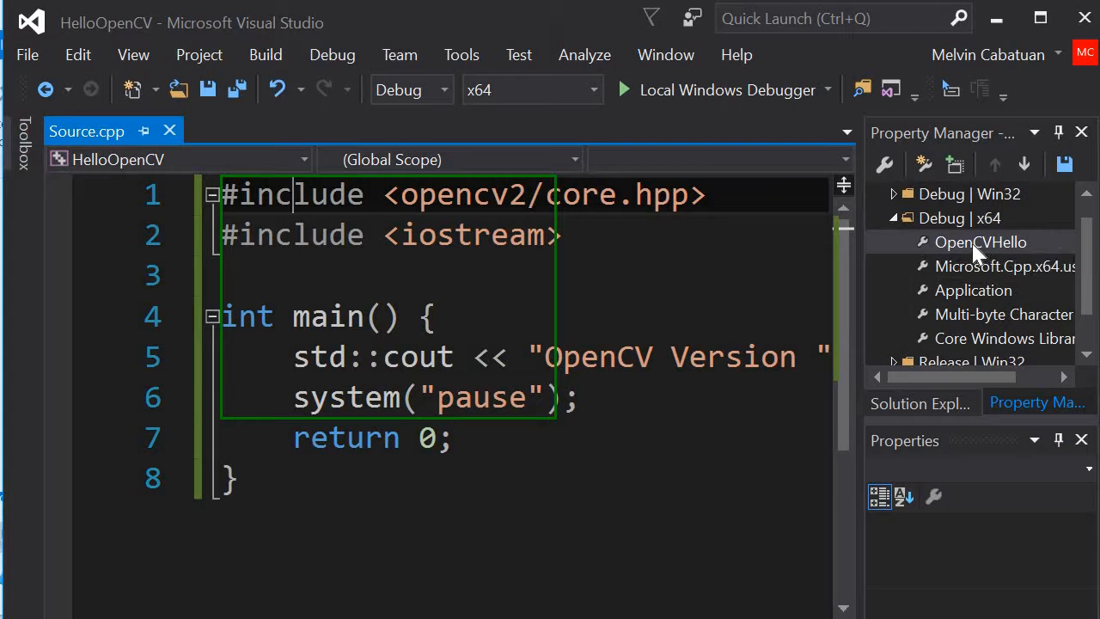
Step: Save the OpenCVHello property sheet of the Debug | x64 configuration
click(975, 244)
click(974, 244)
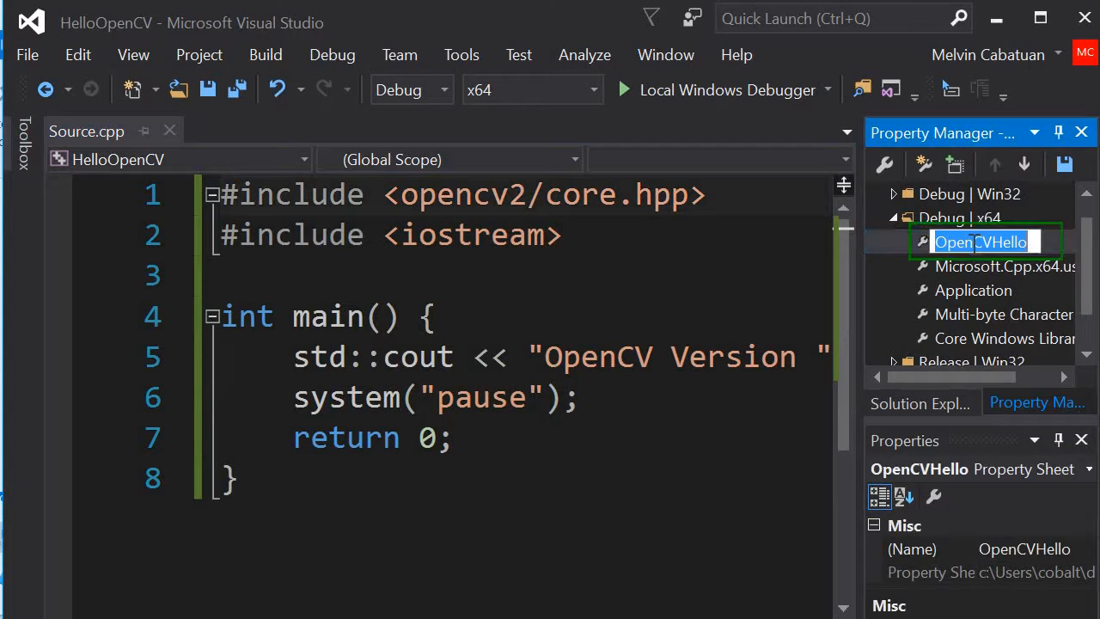
click(913, 238)
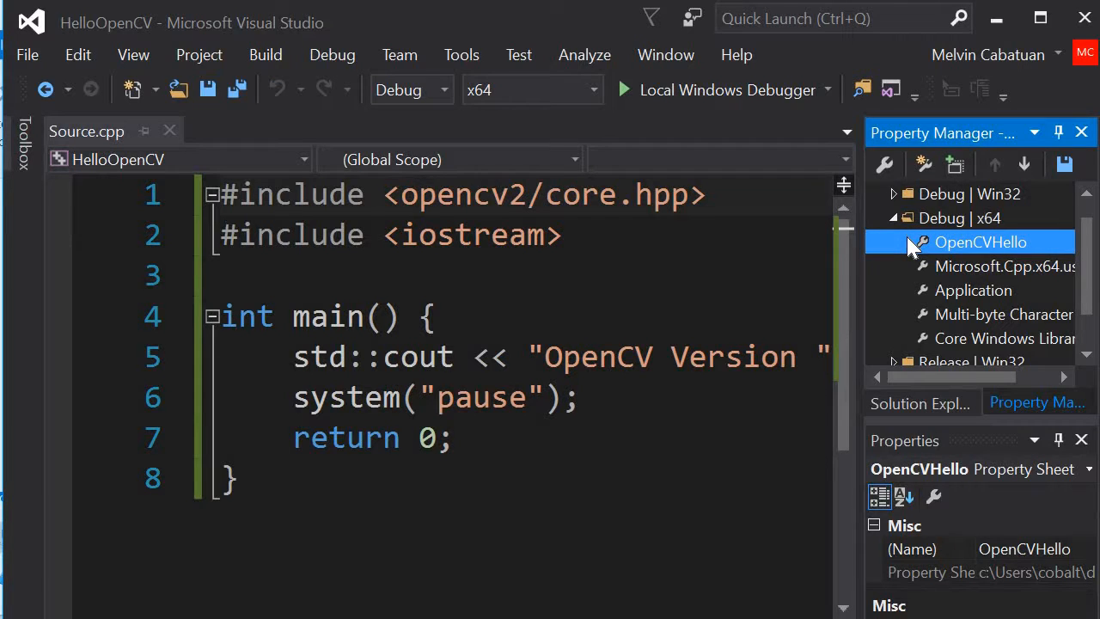
right_click(906, 237)
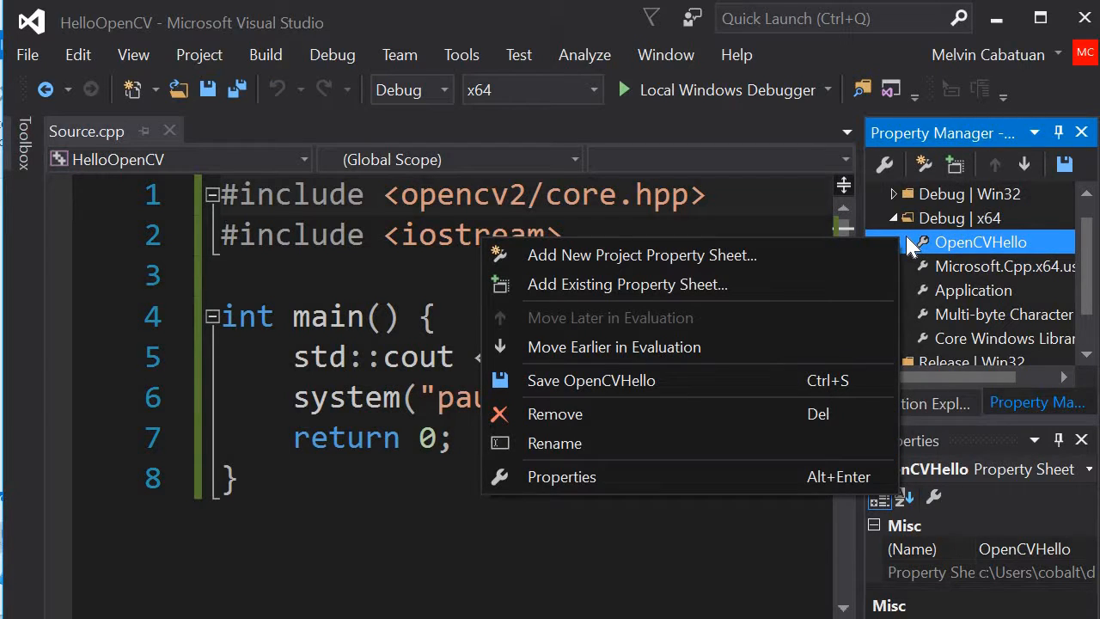
click(644, 380)
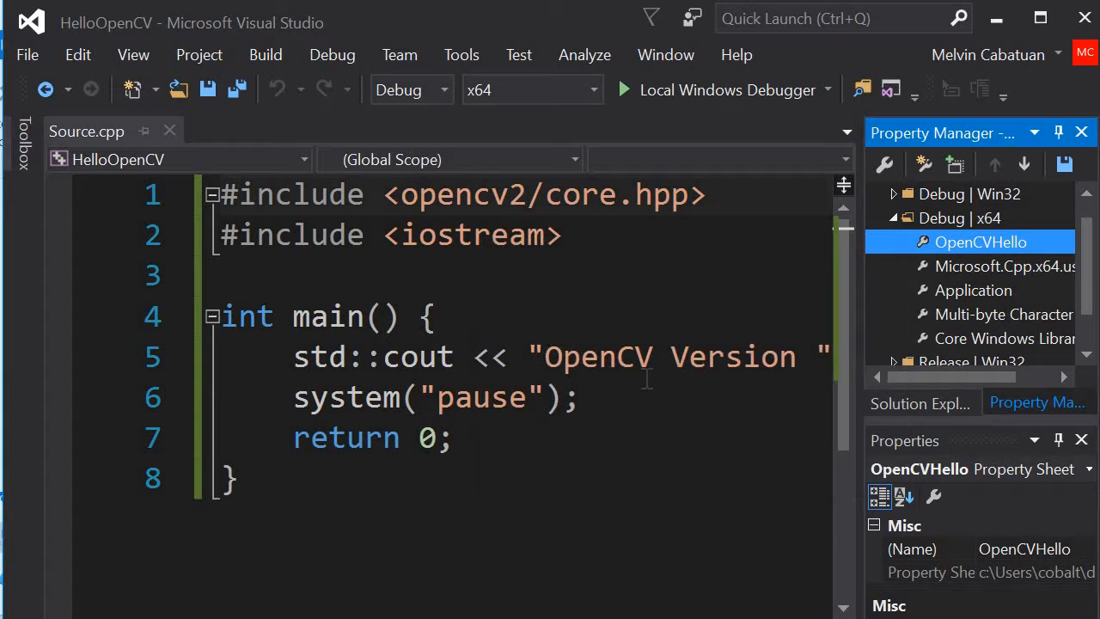
Step: Review the OpenCVHello property sheet's linker dependencies, library directories and C/C++ include directories
double_click(1015, 241)
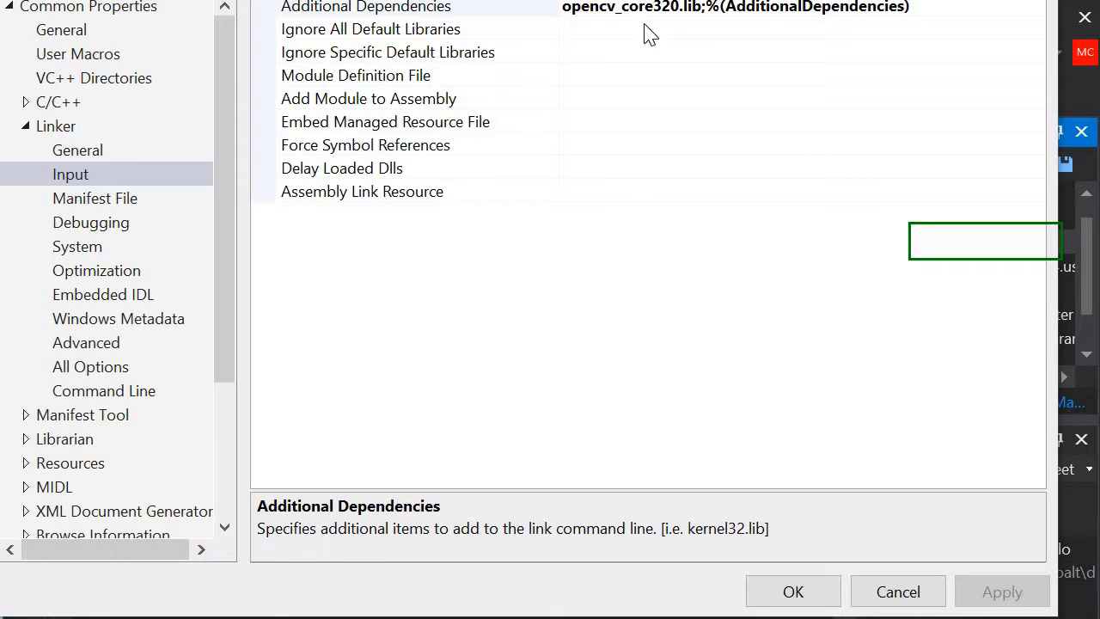
click(96, 156)
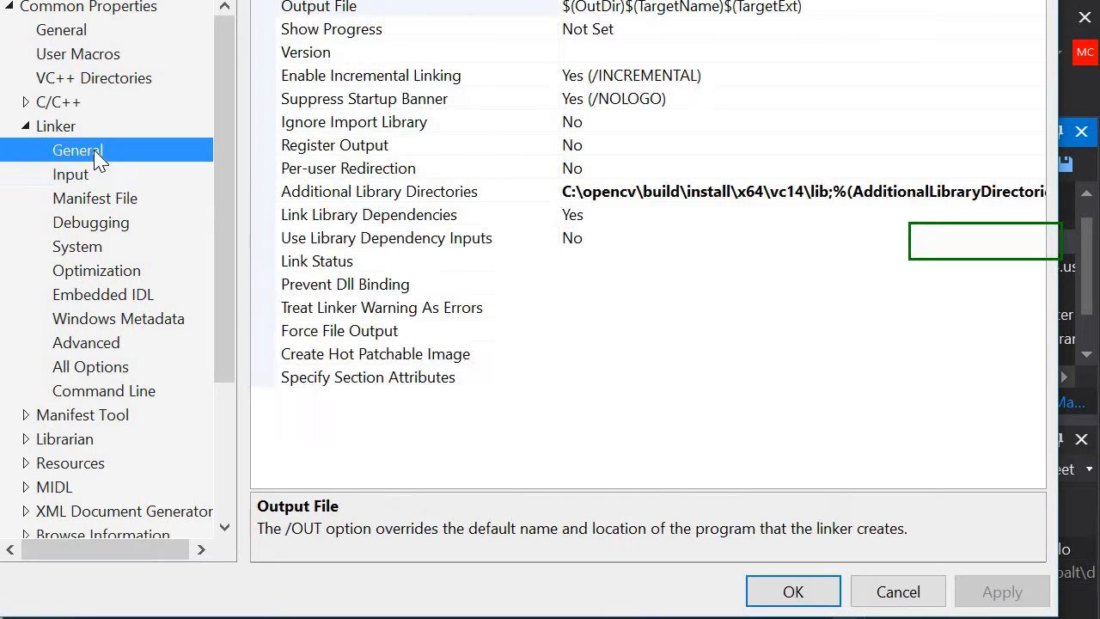
click(58, 107)
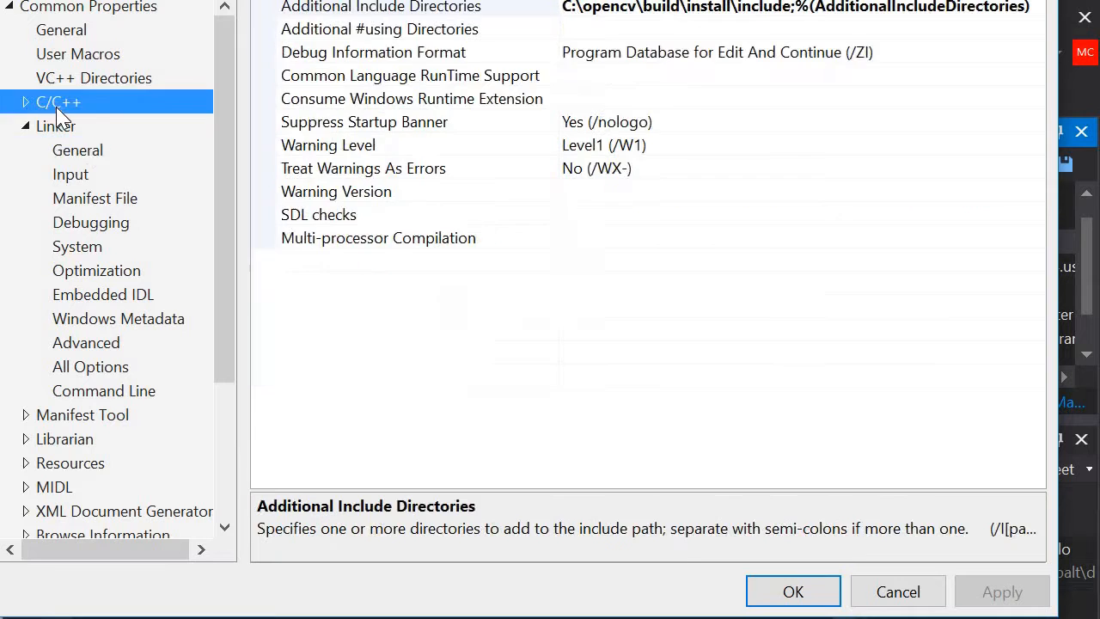
click(807, 593)
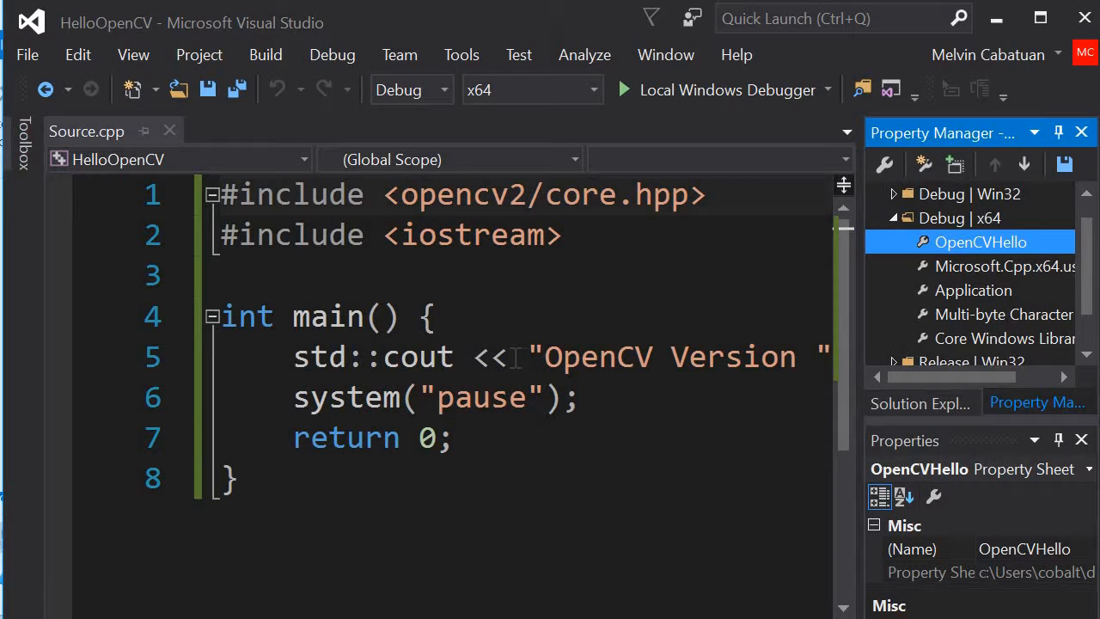
Step: Close the HelloOpenCV solution and create an empty Visual C++ project named NewProject
click(25, 55)
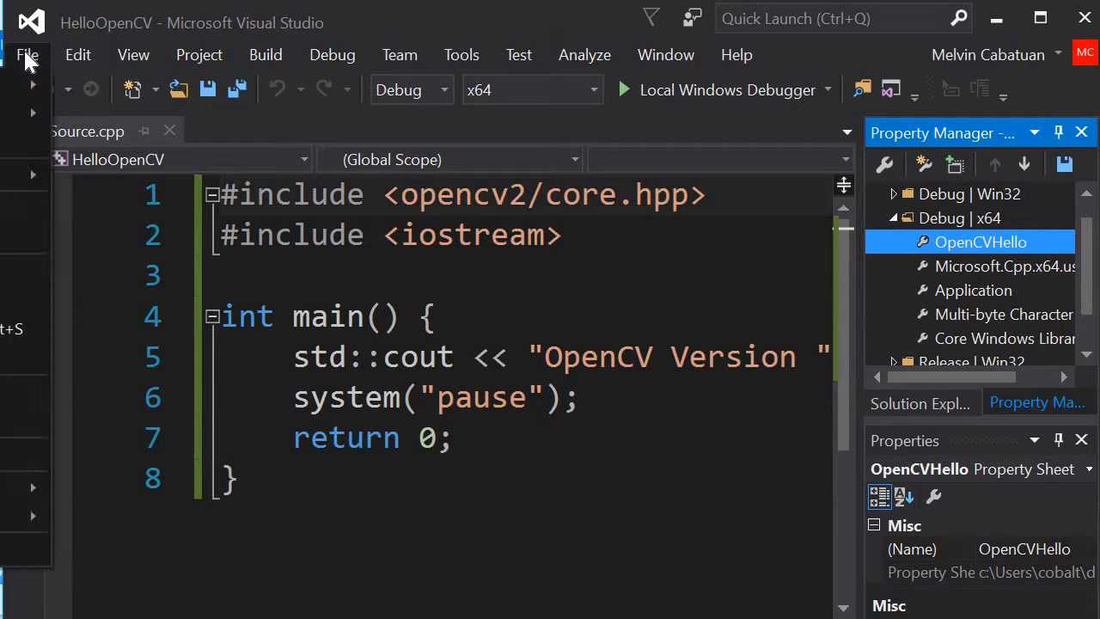
click(26, 206)
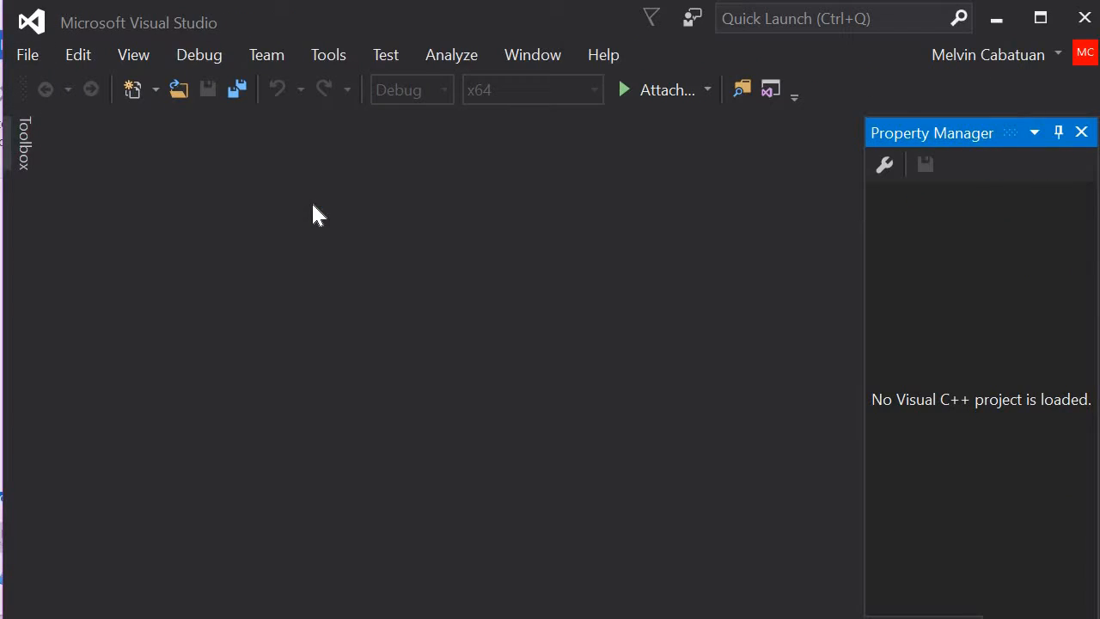
click(33, 50)
mouse_move(26, 86)
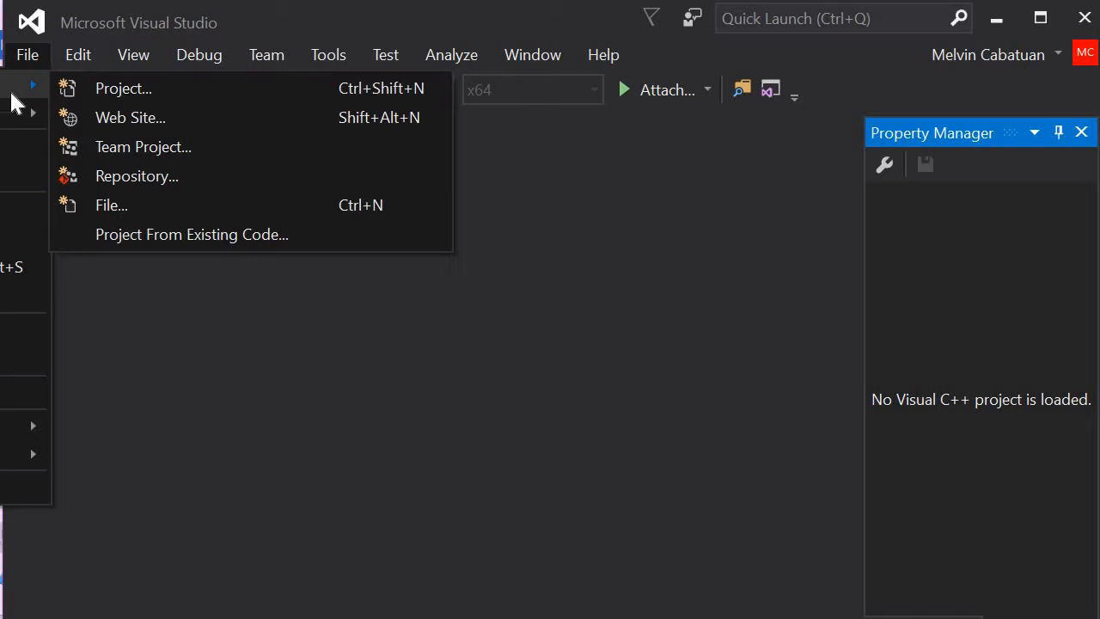
click(167, 85)
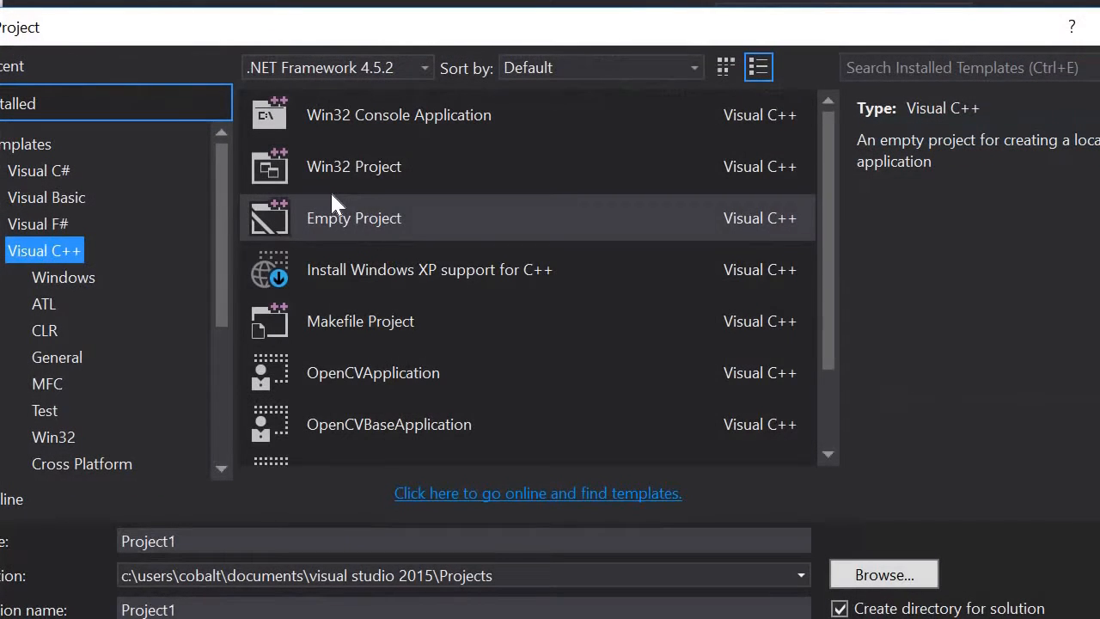
click(480, 227)
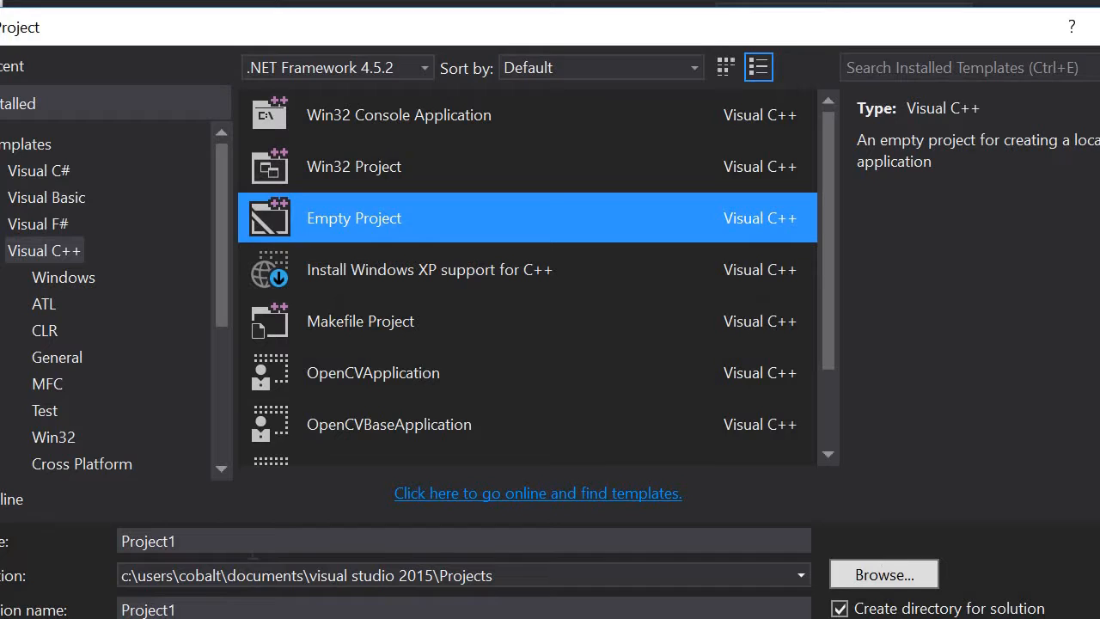
click(192, 539)
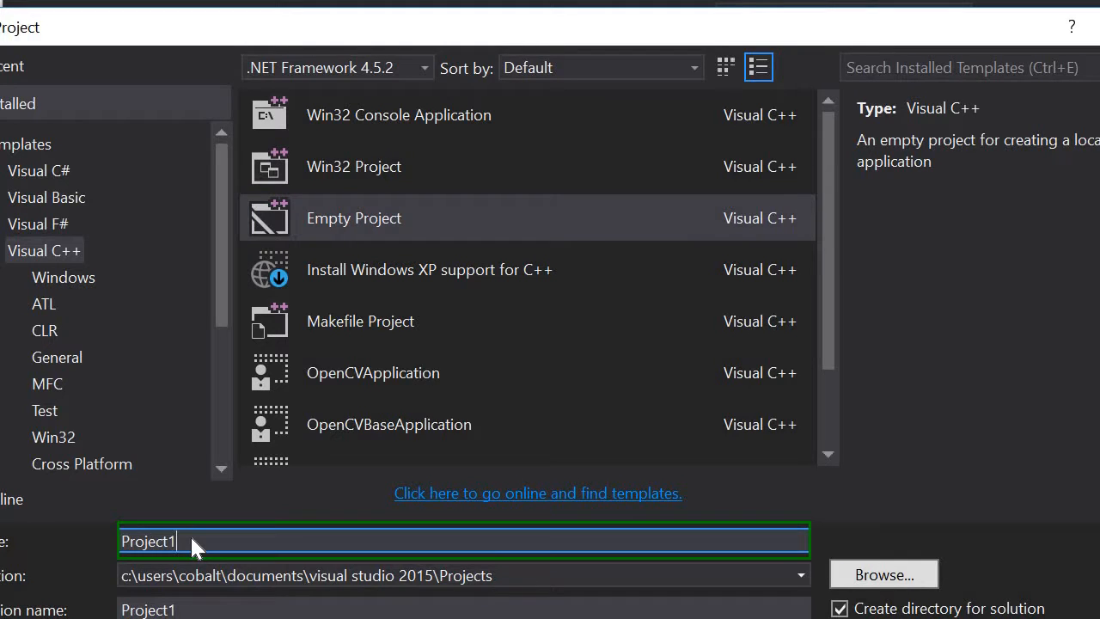
key(Left)
key(Left)
key(Left)
key(Left)
key(Left)
key(Left)
text(New)
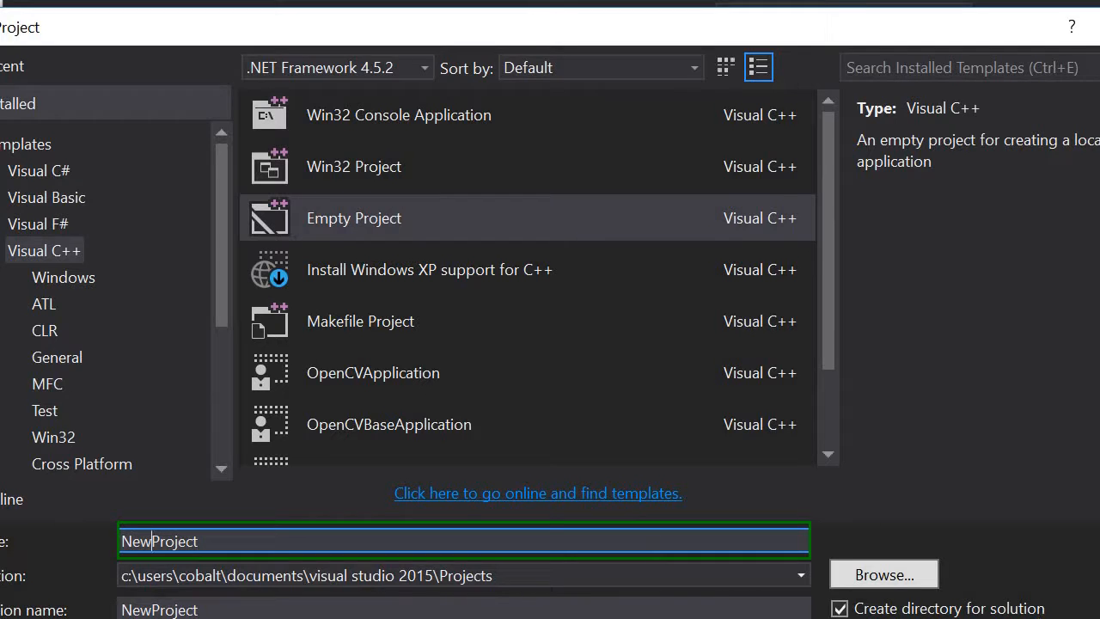
key(Return)
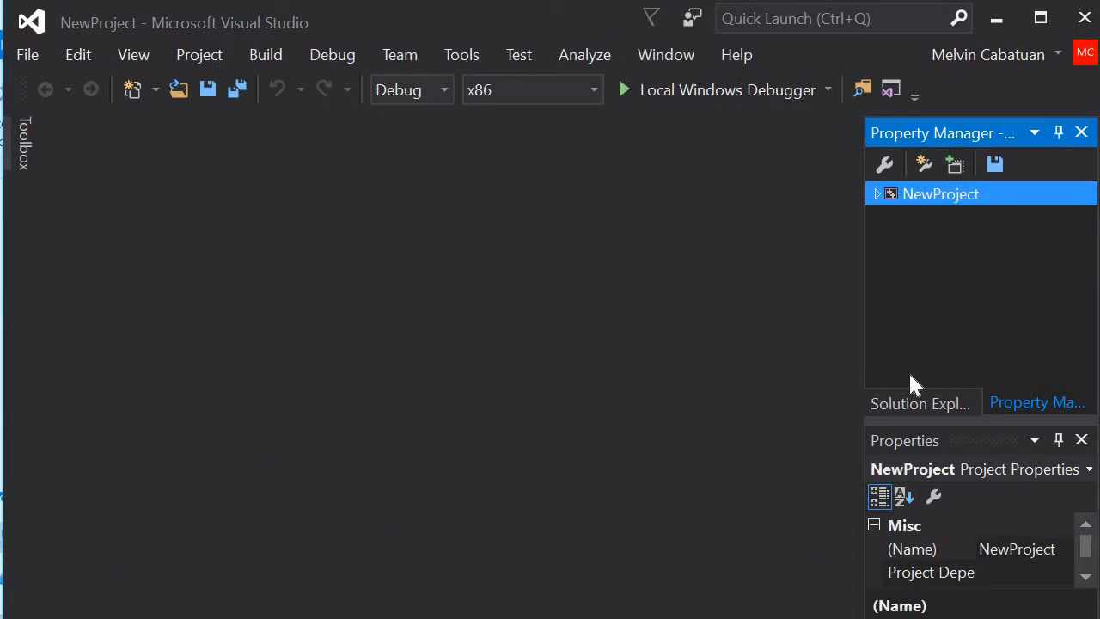
Step: Add a C++ file named Source.cpp to the Source Files of NewProject
click(914, 403)
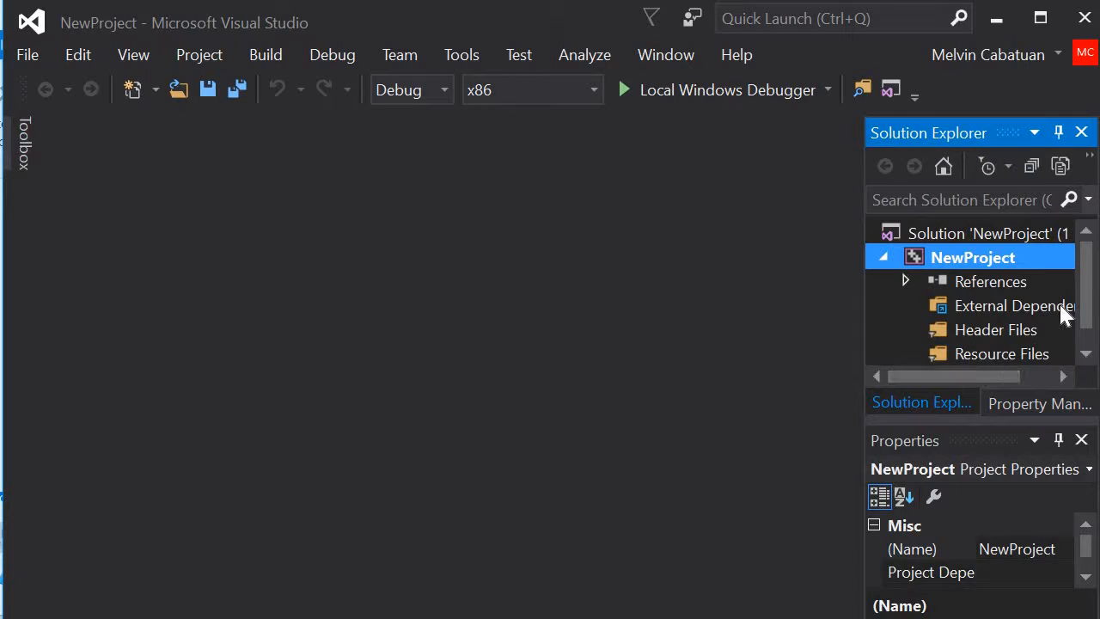
drag(1083, 269, 1083, 327)
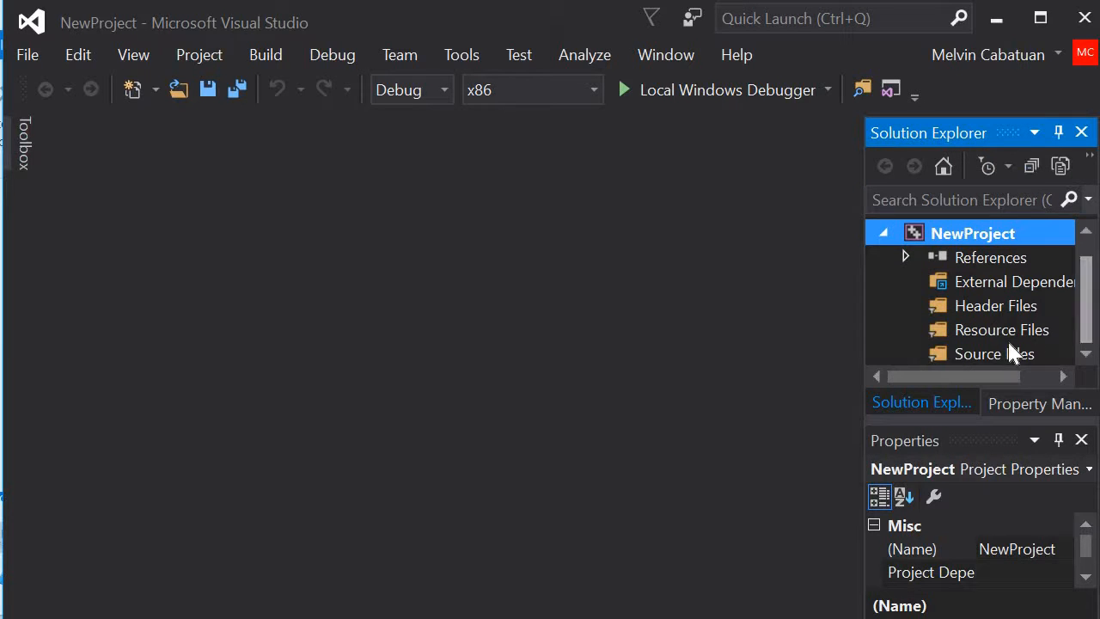
click(984, 354)
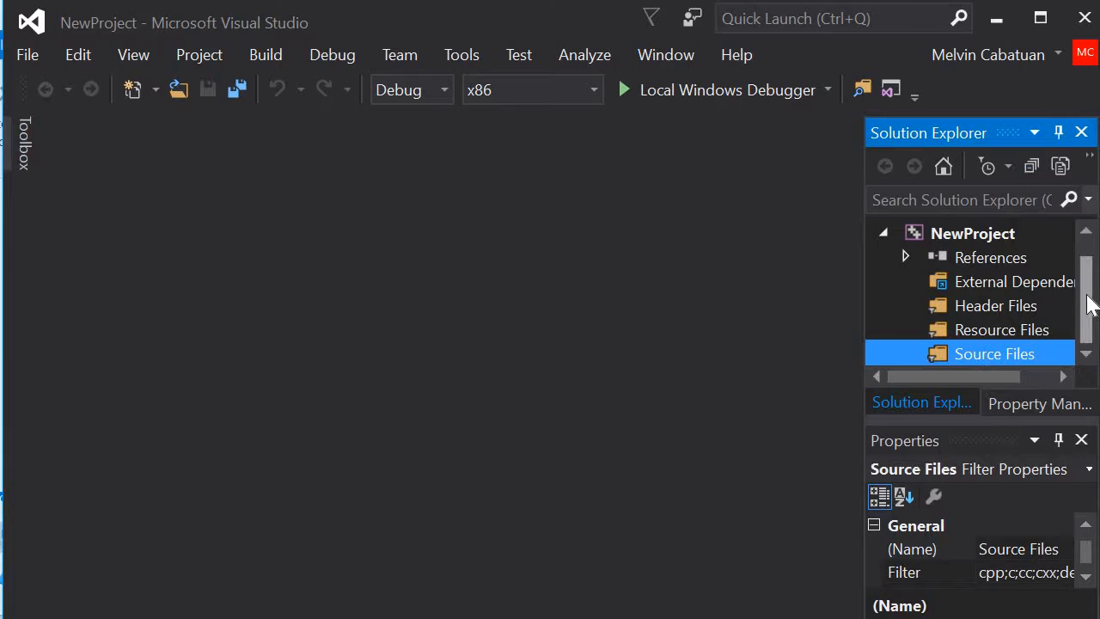
right_click(961, 354)
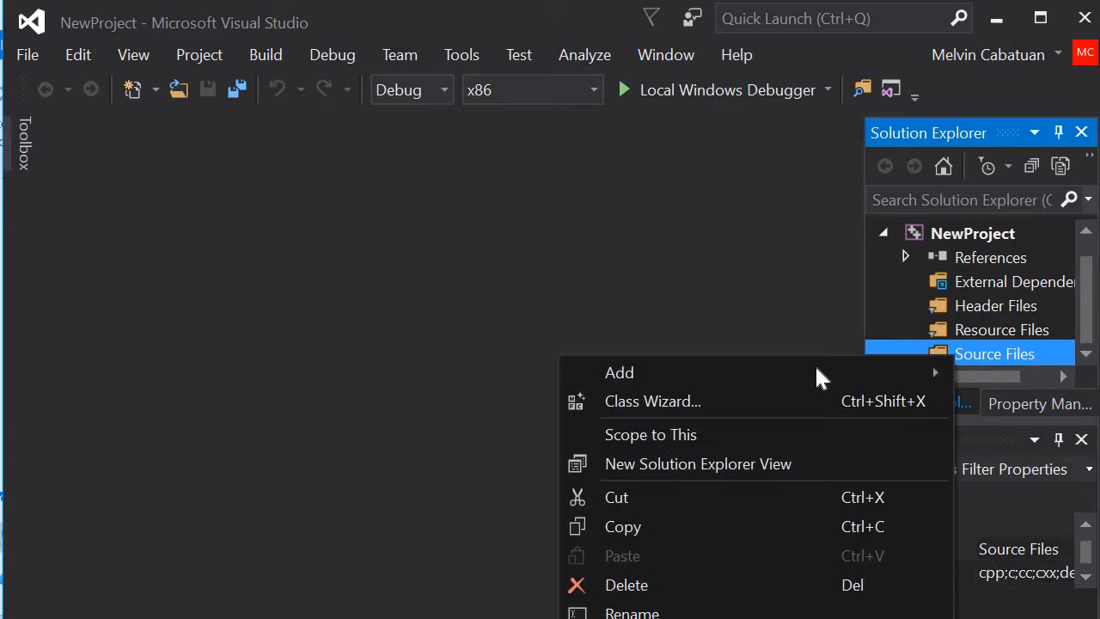
mouse_move(808, 368)
click(432, 358)
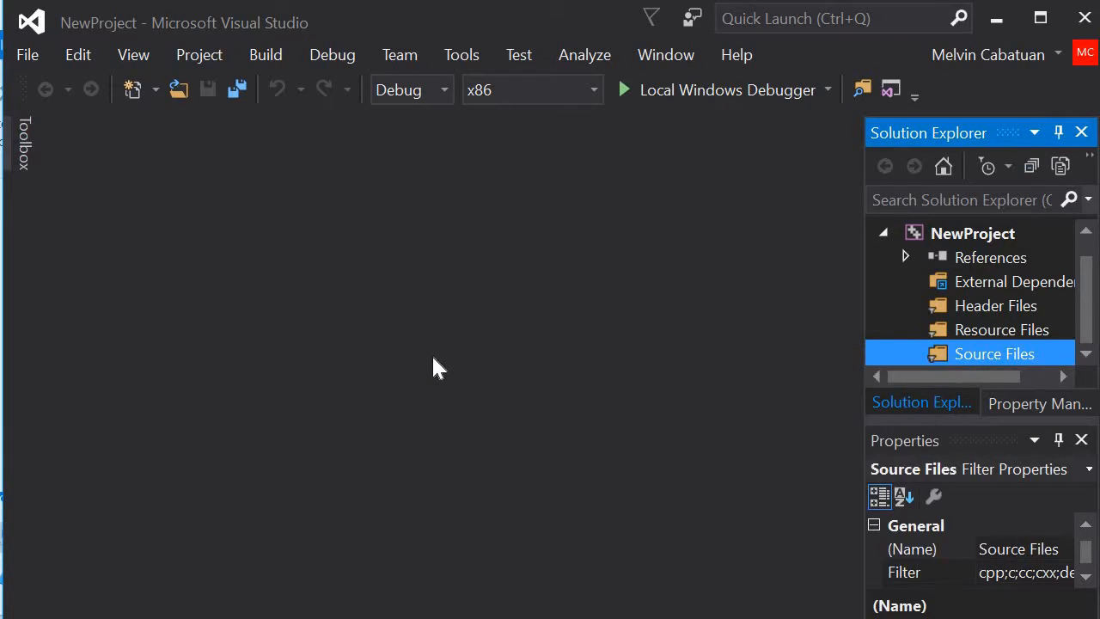
right_click(1045, 353)
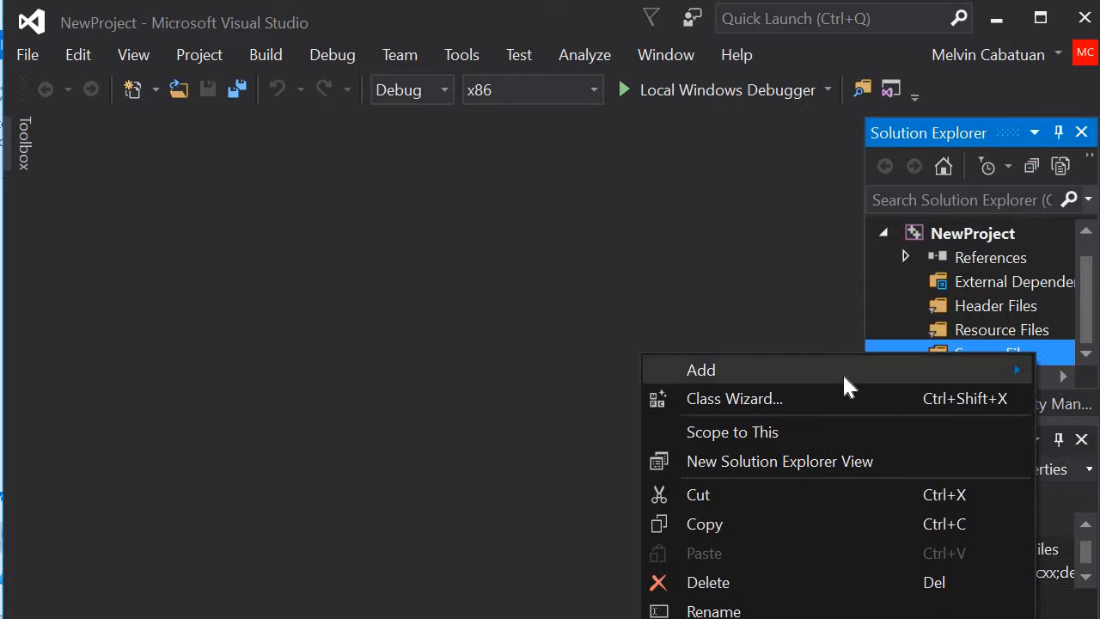
mouse_move(822, 376)
click(614, 373)
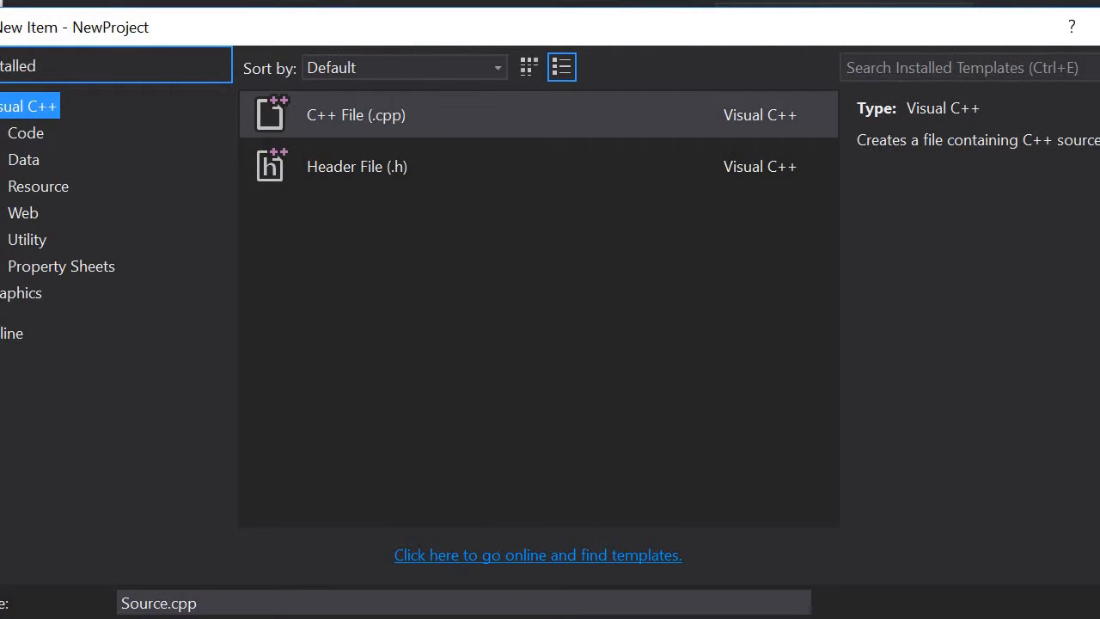
key(Return)
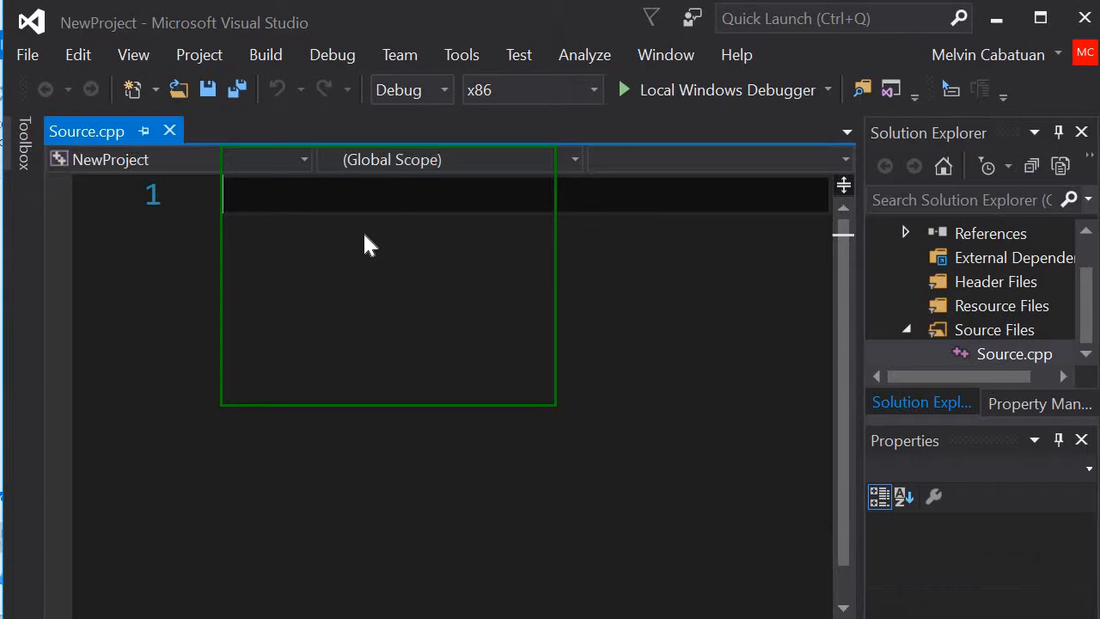
Step: Add the line #include <opencv2/core.hpp> at the start of Source.cpp
text(#incl)
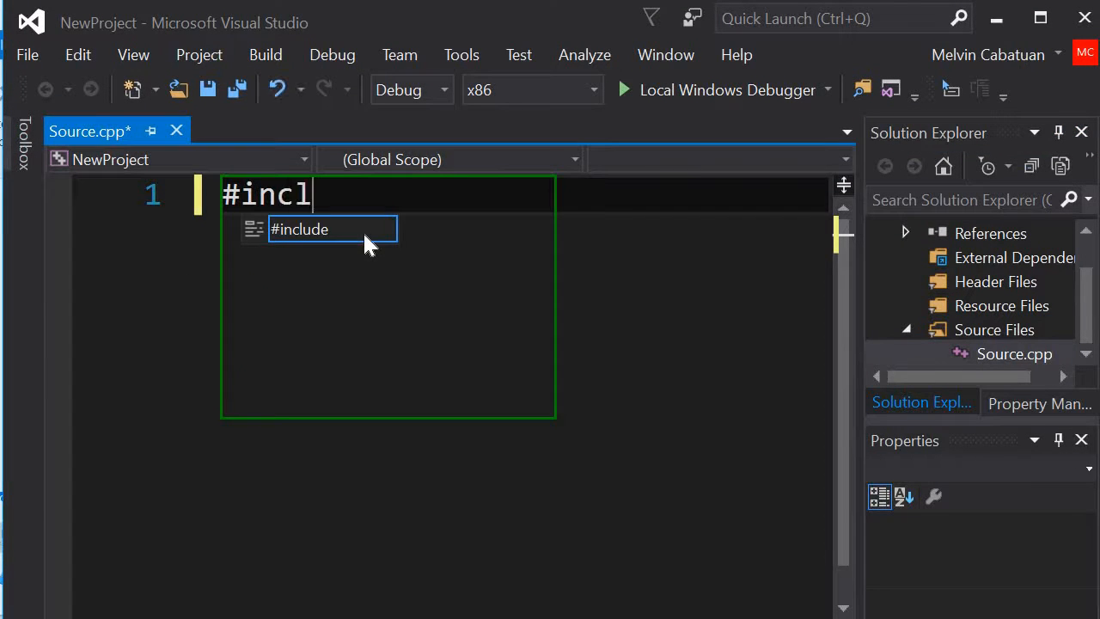
text(ude)
text(<>)
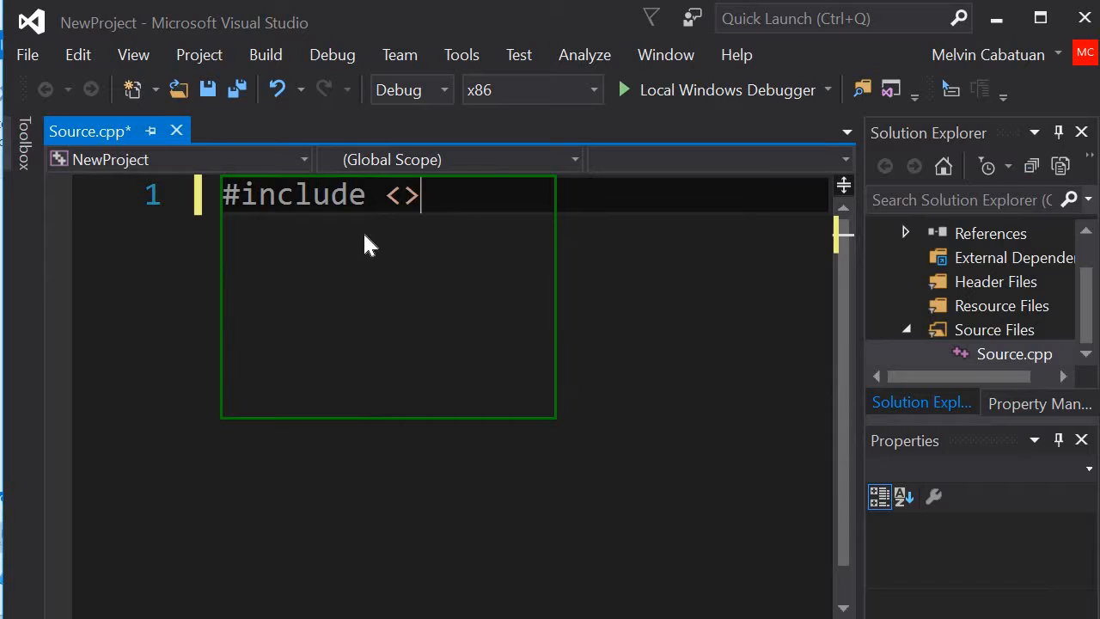
key(Left)
text(opencv)
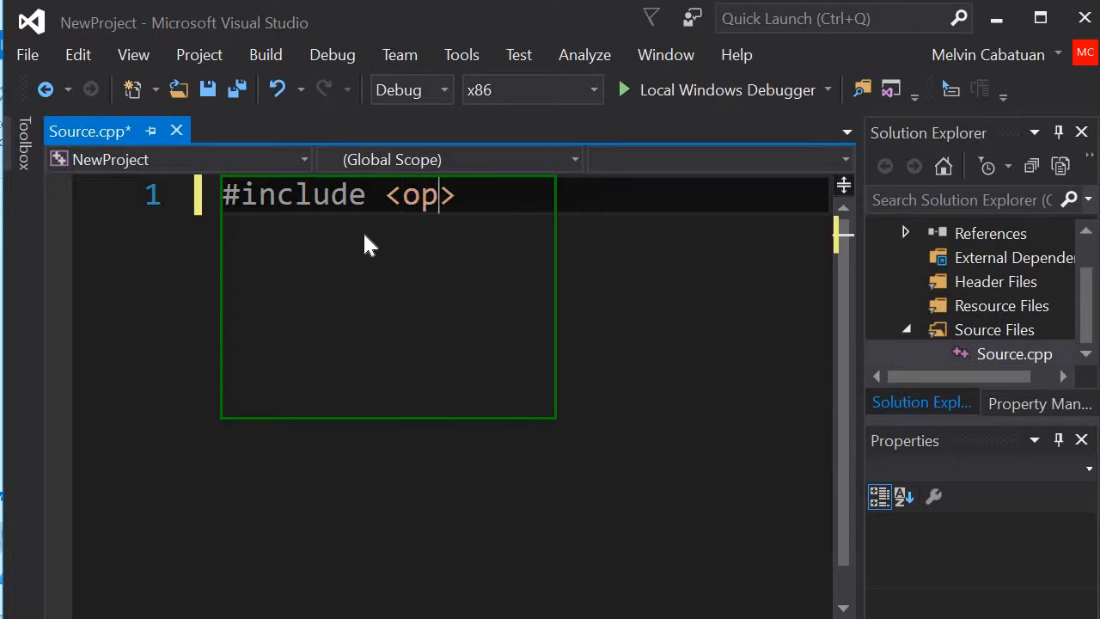
text(2/)
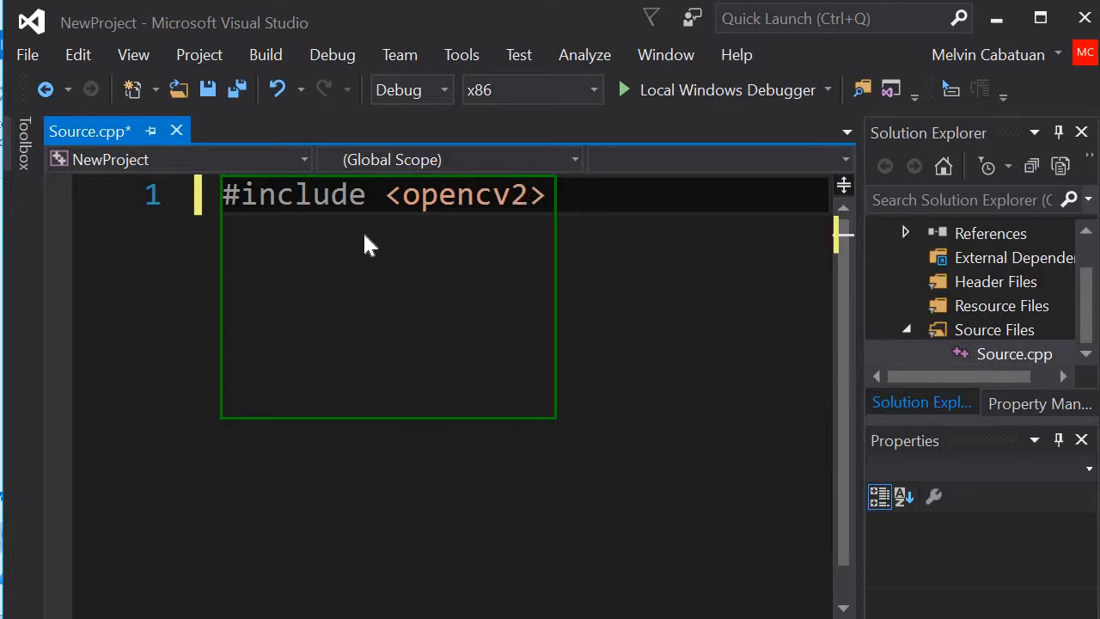
text(core.)
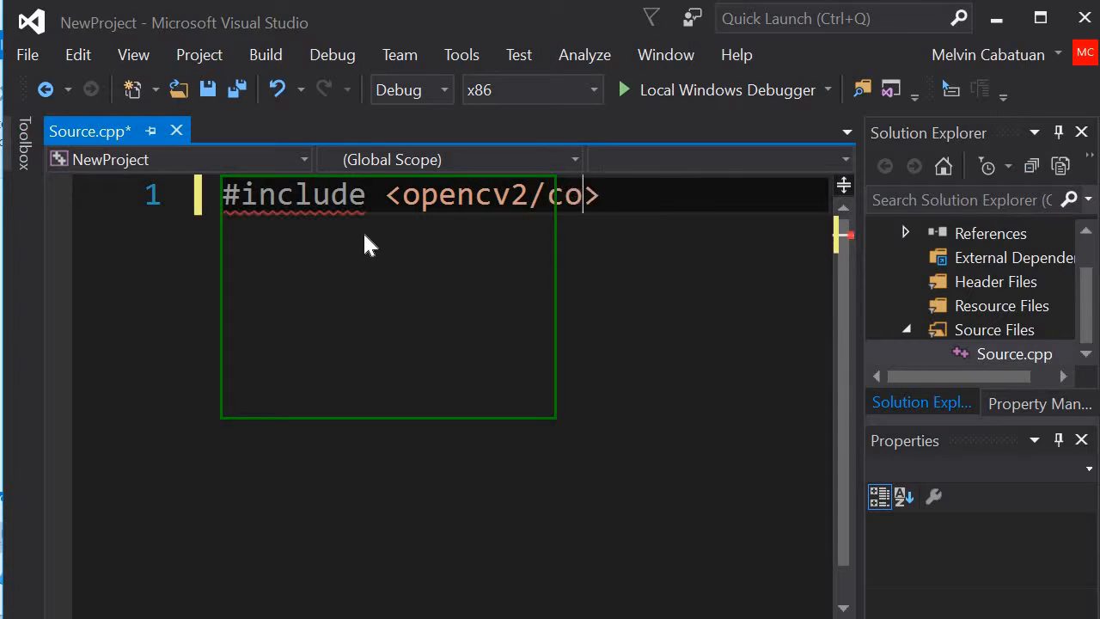
text(hpp)
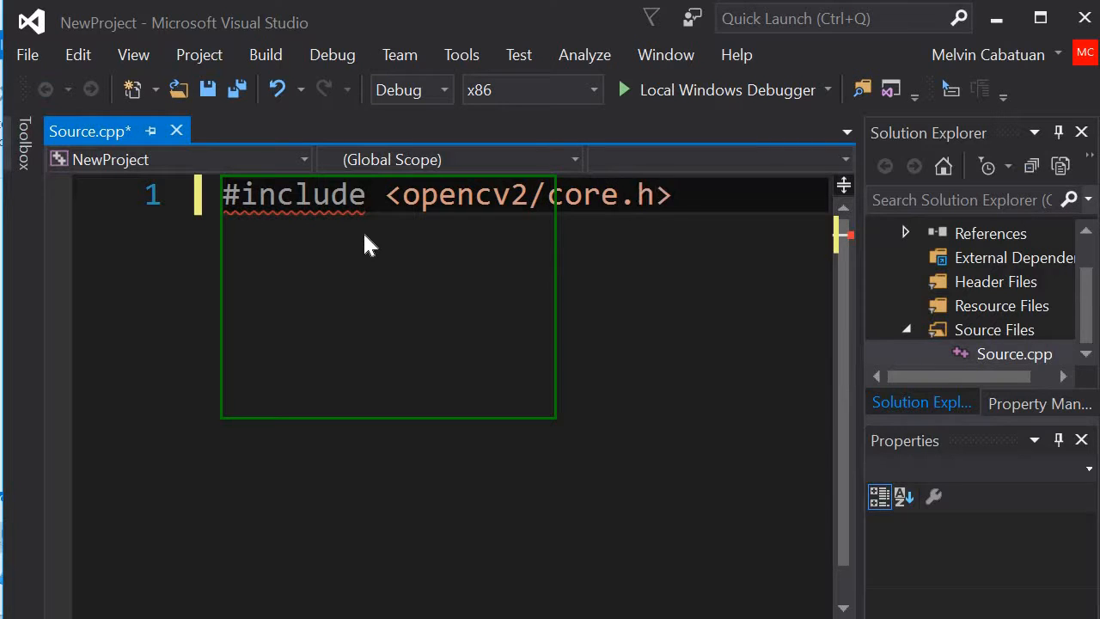
key(Return)
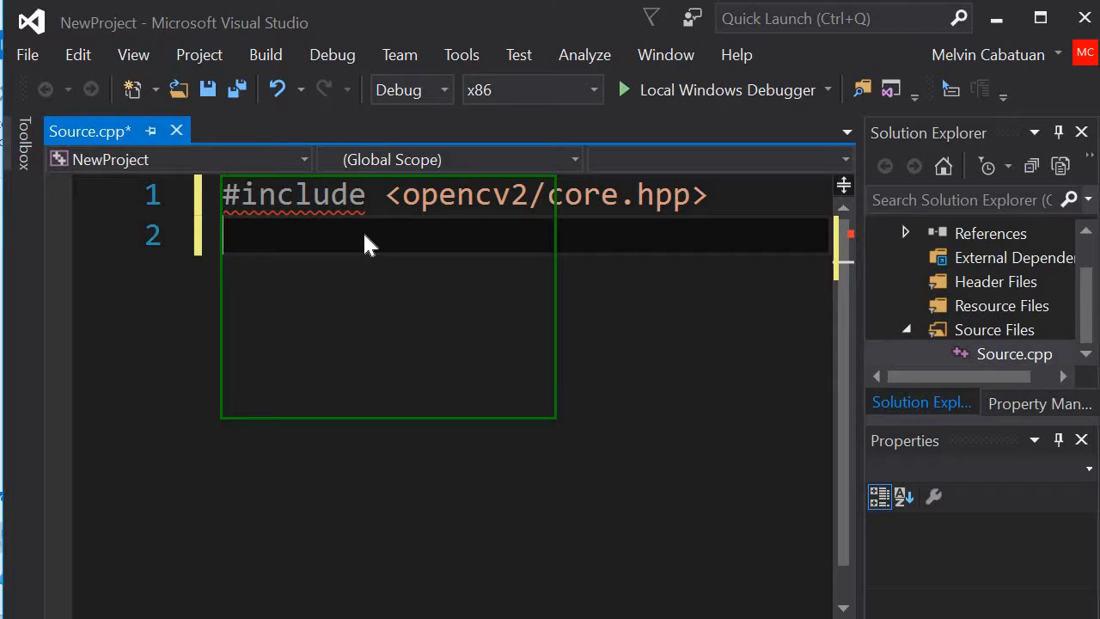
Step: Add #include <iostream> on the second line, followed by a blank line
text(#in)
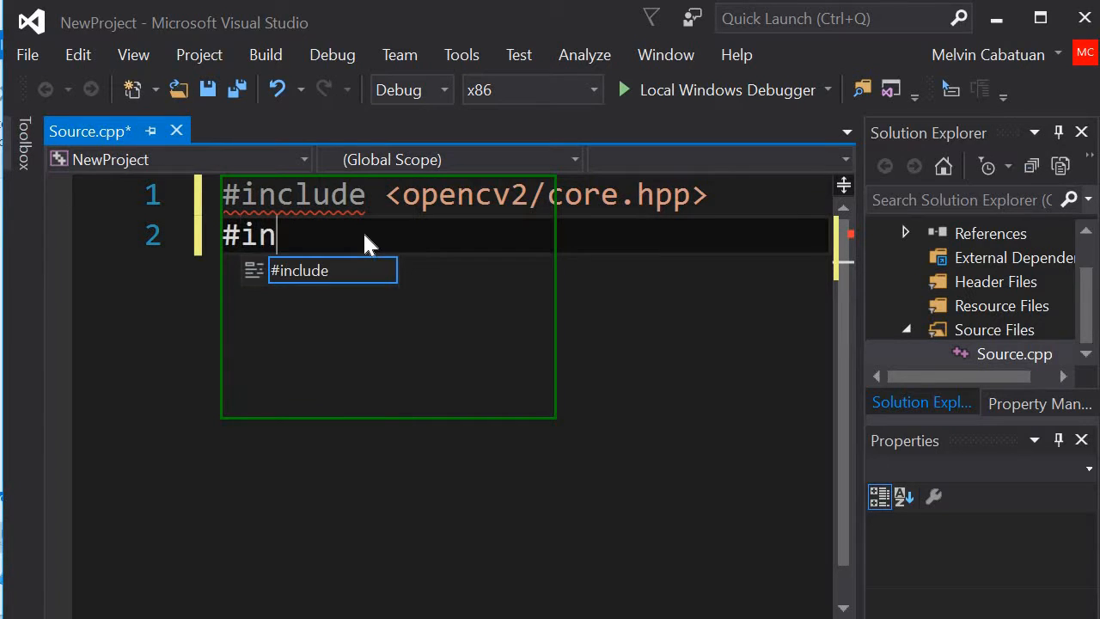
text(clude)
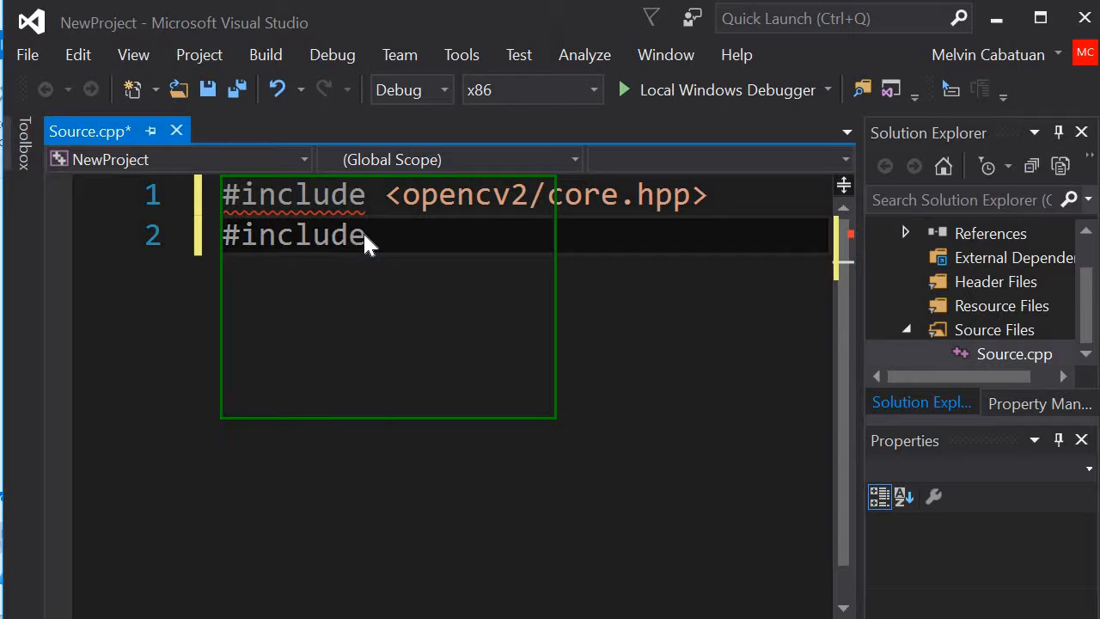
text( <iostream)
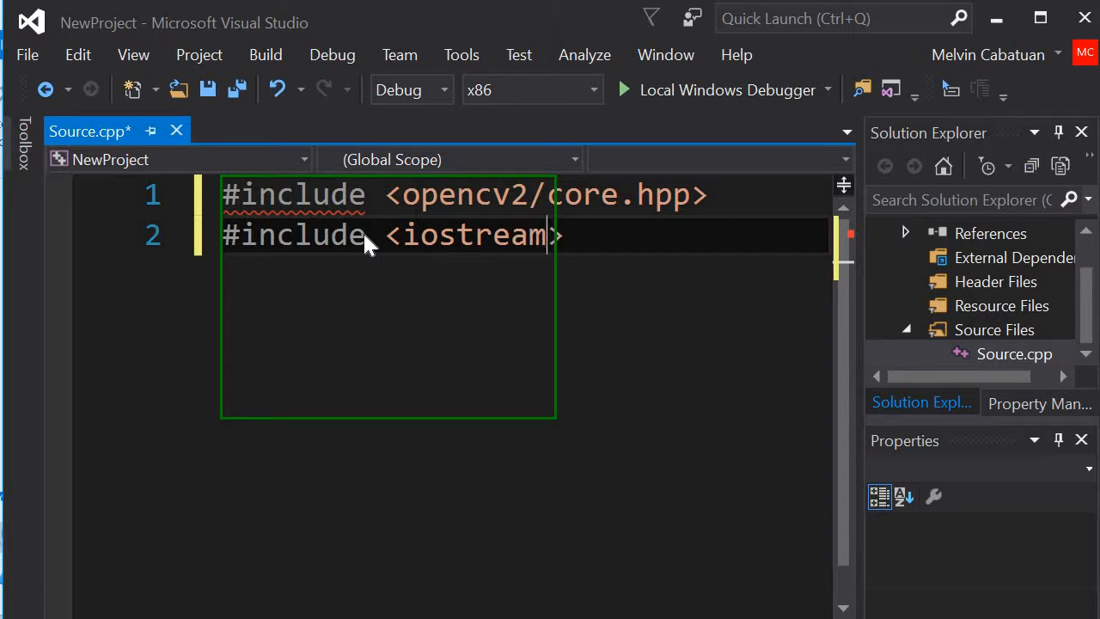
text(>)
key(Return)
key(Return)
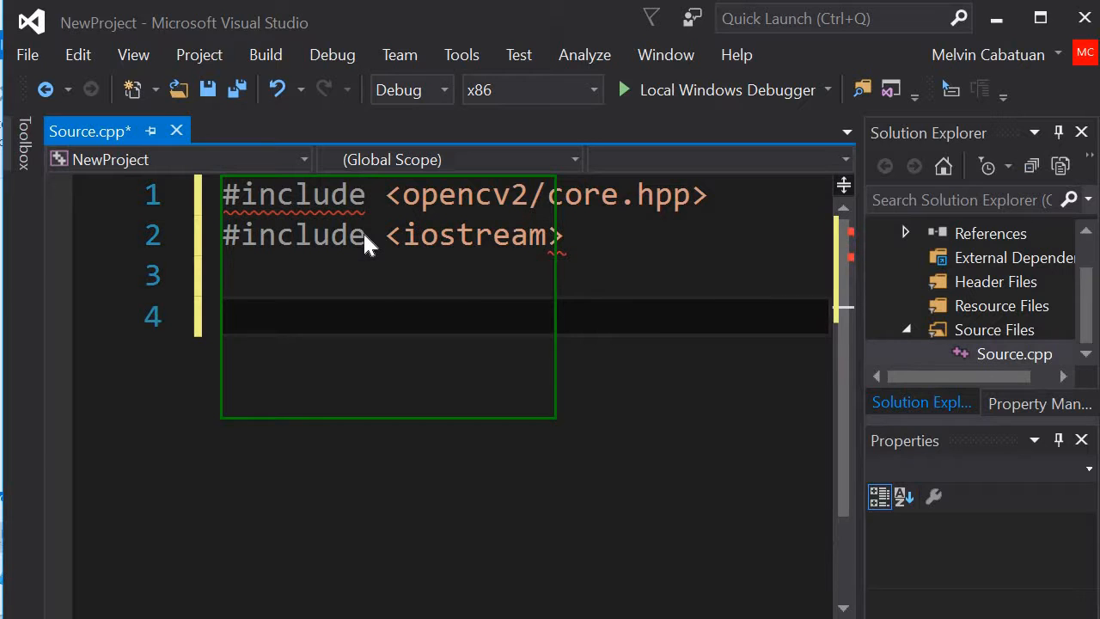
Step: Add an int main() function with an empty body below the includes
text(int )
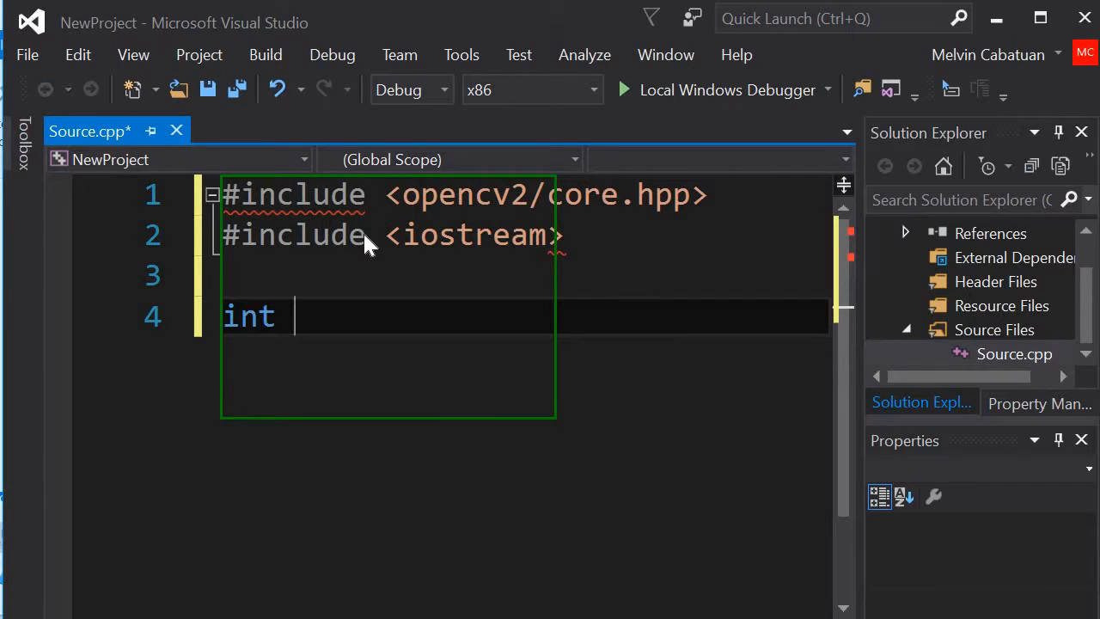
text(main())
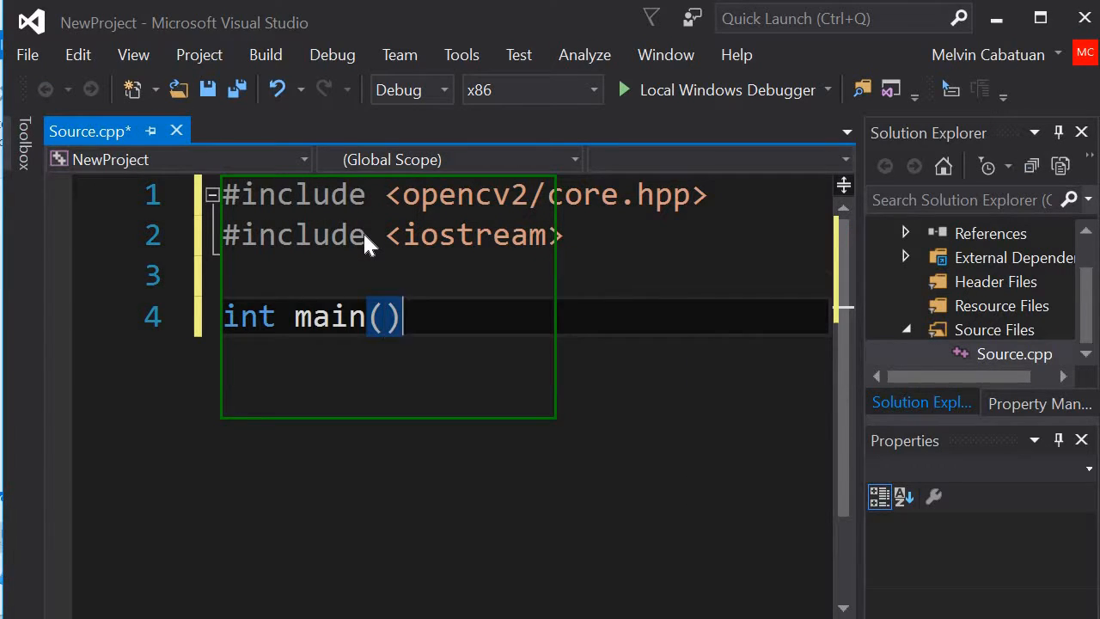
text( {)
key(Return)
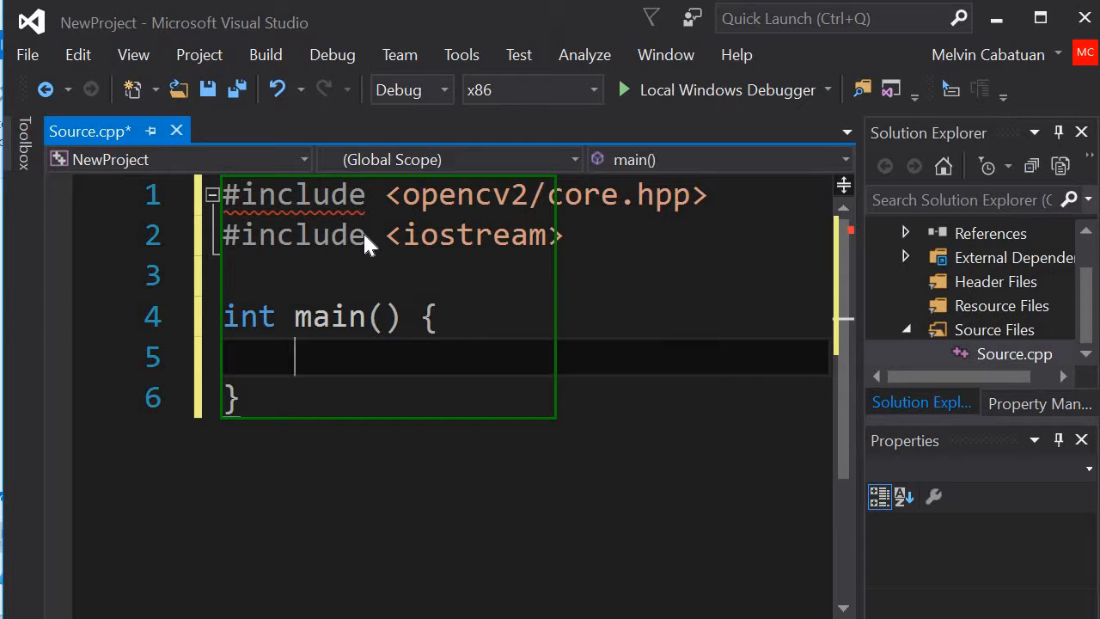
Step: Inside main, write the statement std::cout << "OpenCV " << CV_VERSION << std::endl; to print the OpenCV version
text(std)
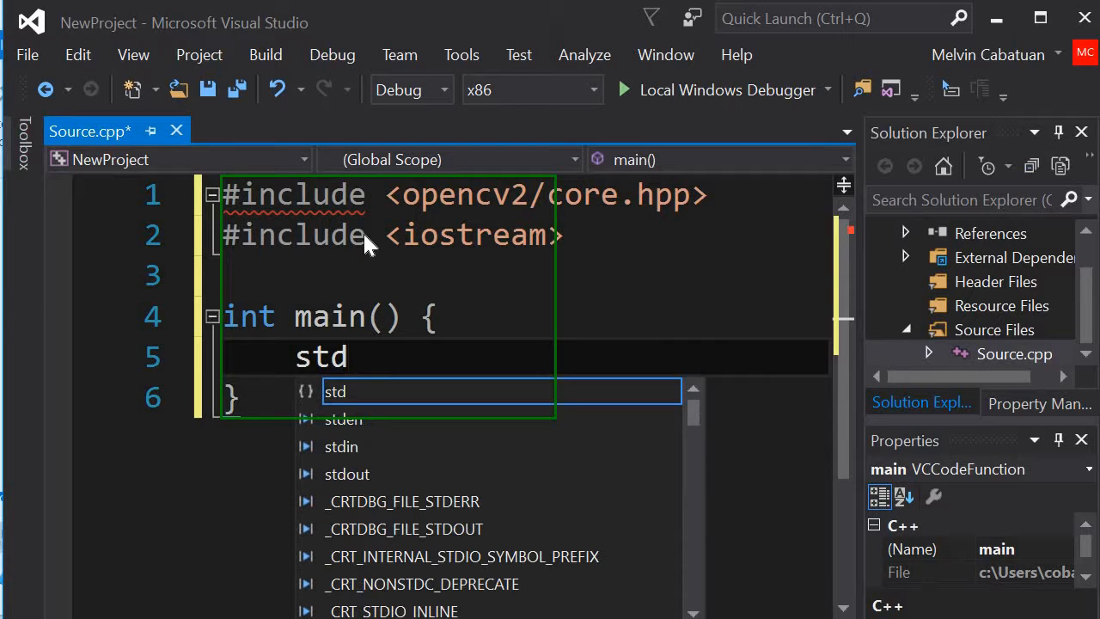
text(::)
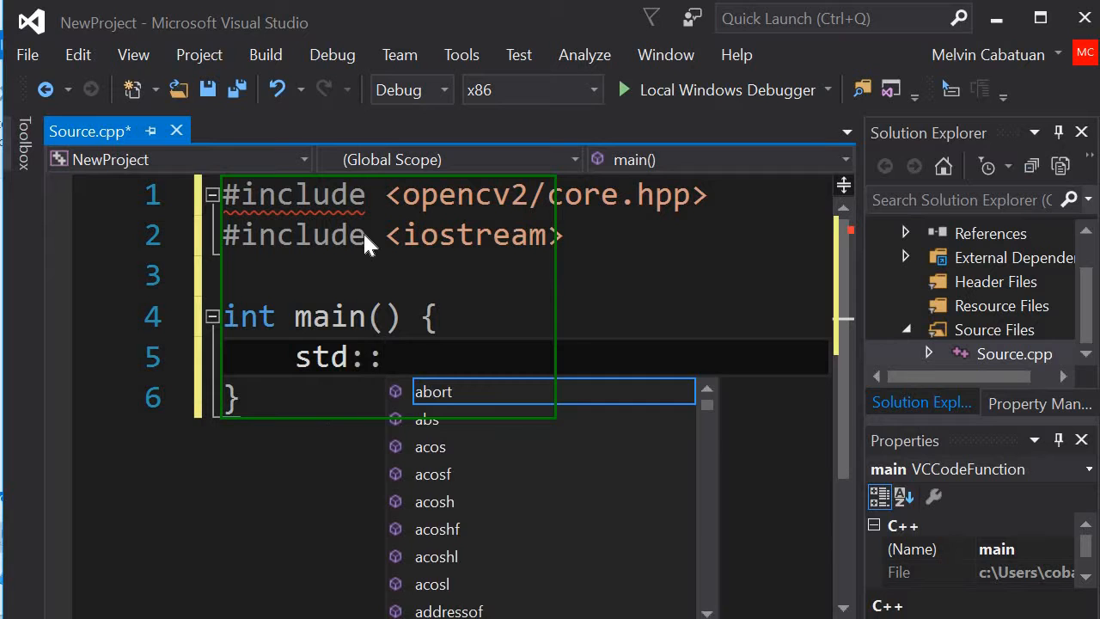
text(cout )
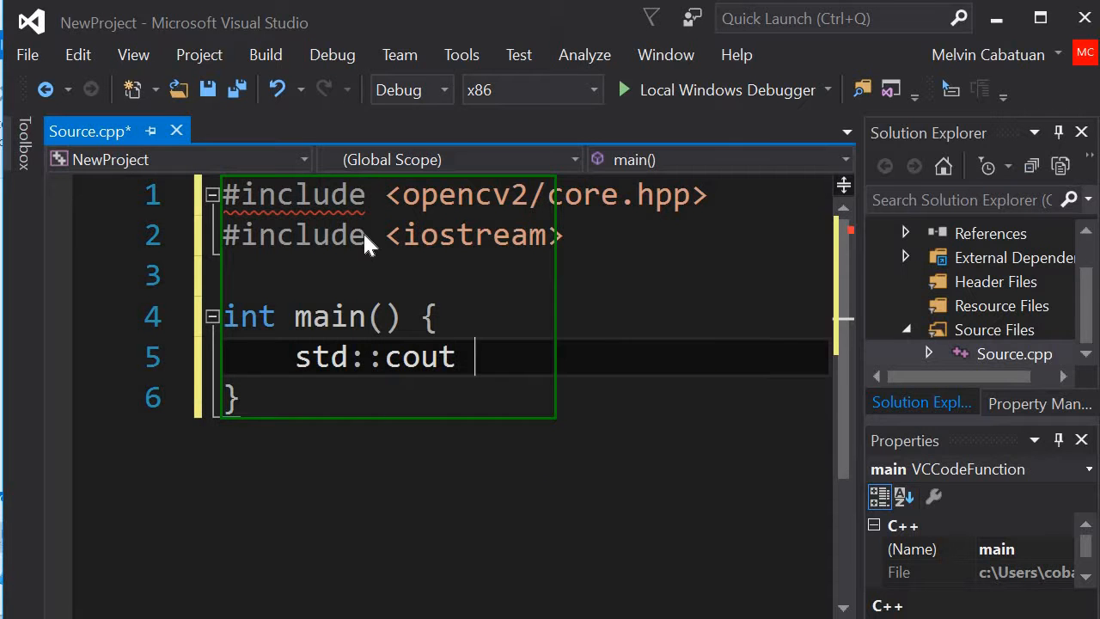
text(<< "Ope)
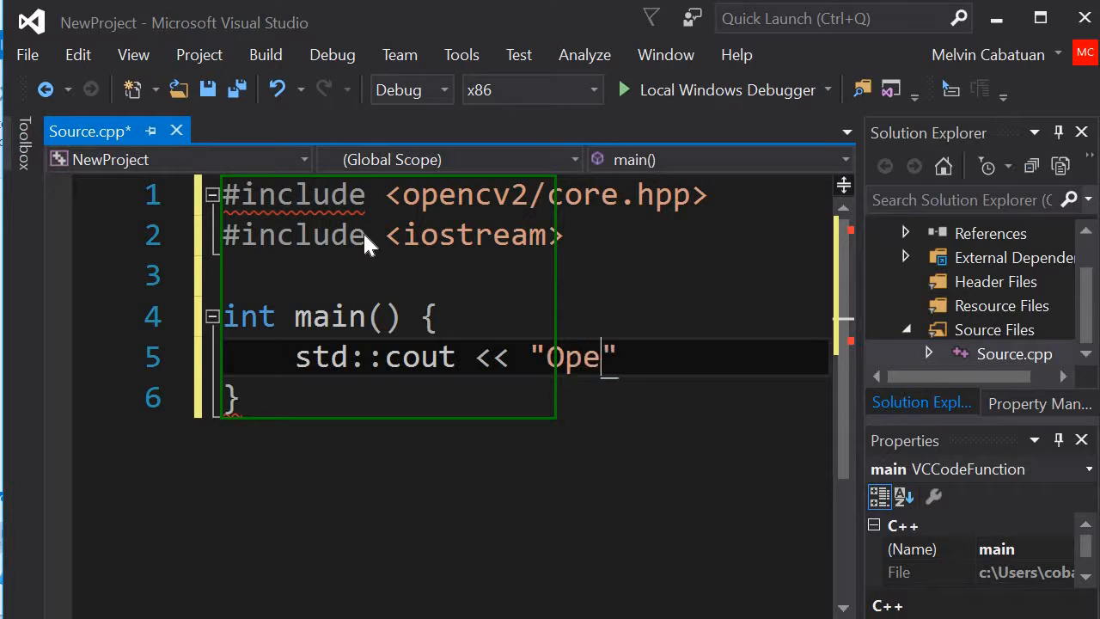
text(ncv)
key(BackSpace)
key(BackSpace)
text(CV " <)
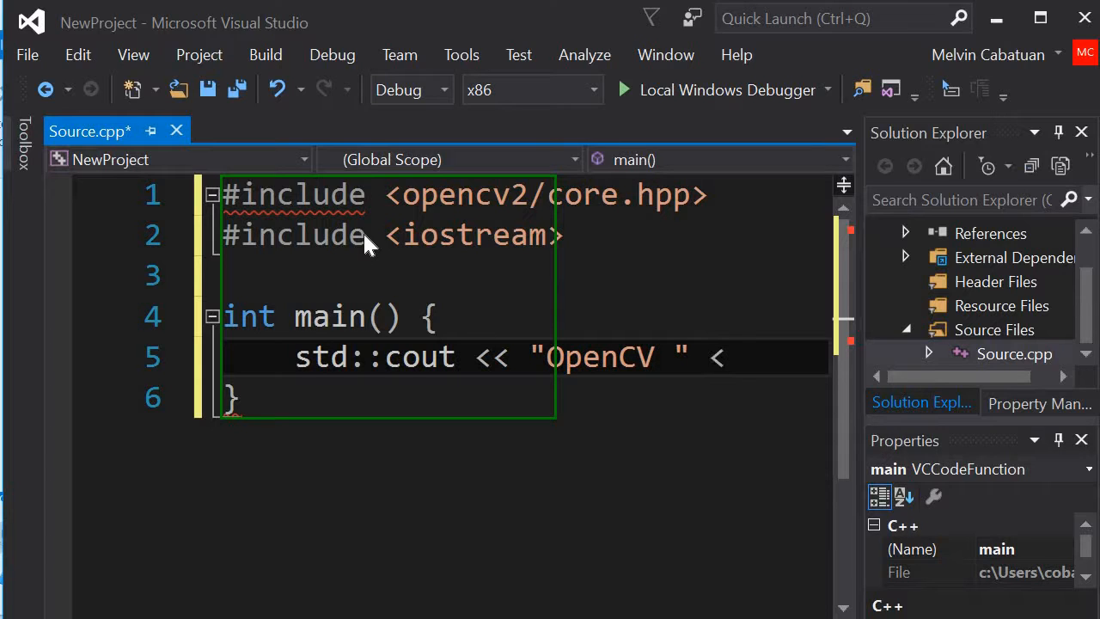
text(< CV_)
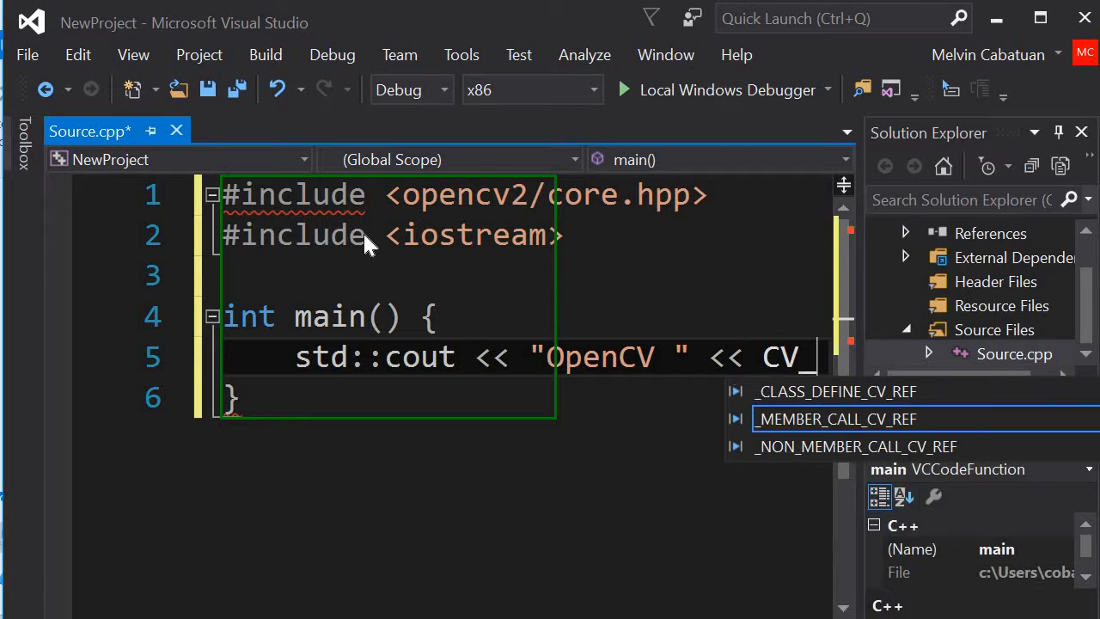
text(VERSION )
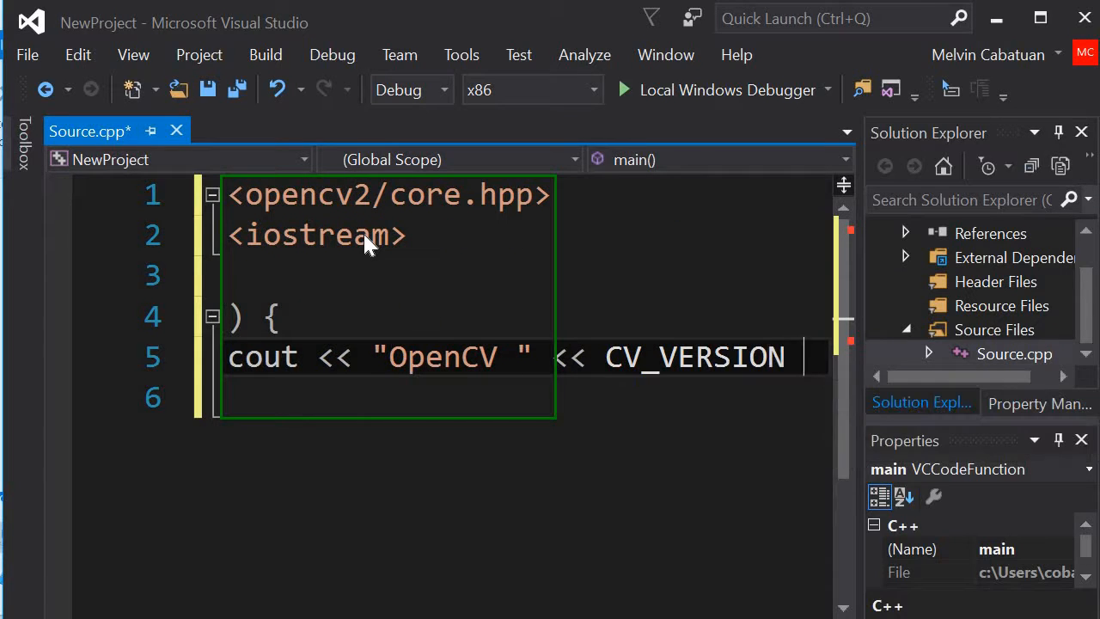
text(<< std)
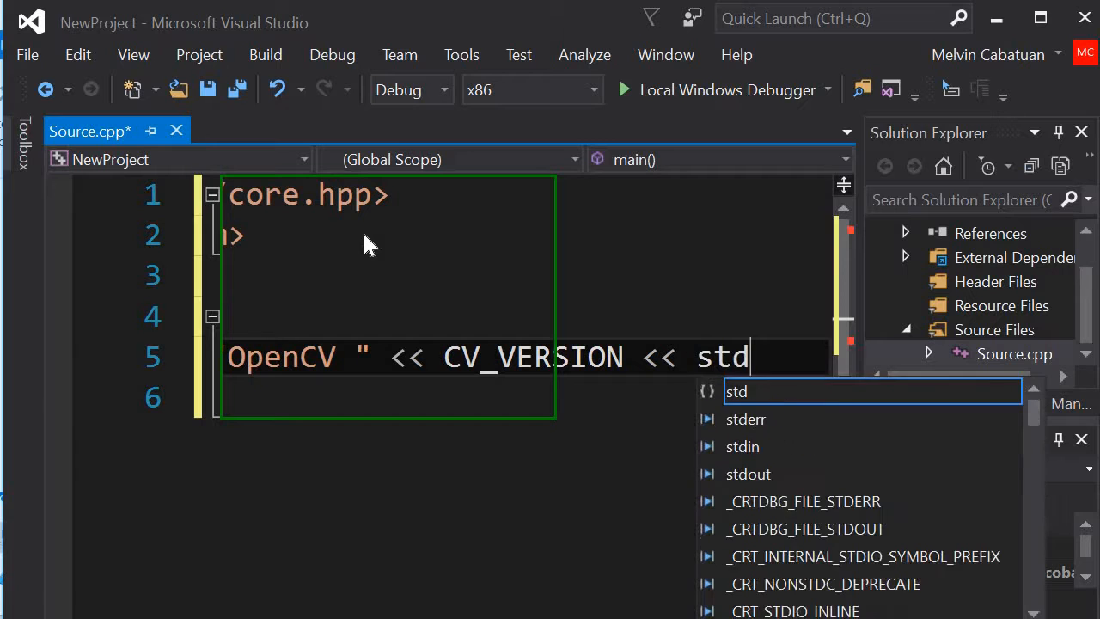
text(::endl;)
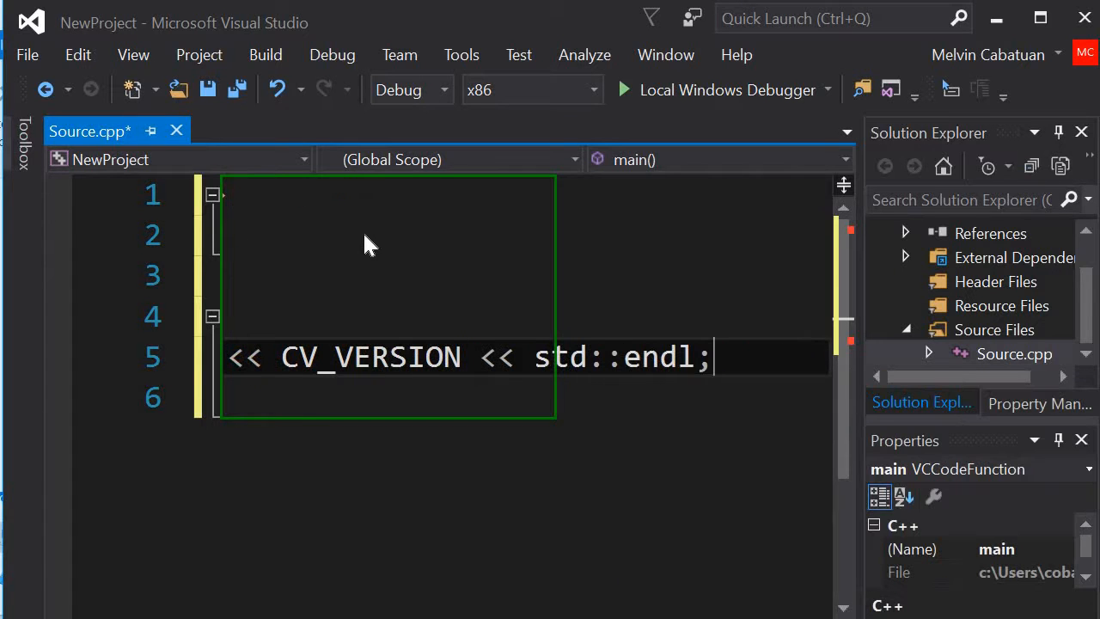
key(Return)
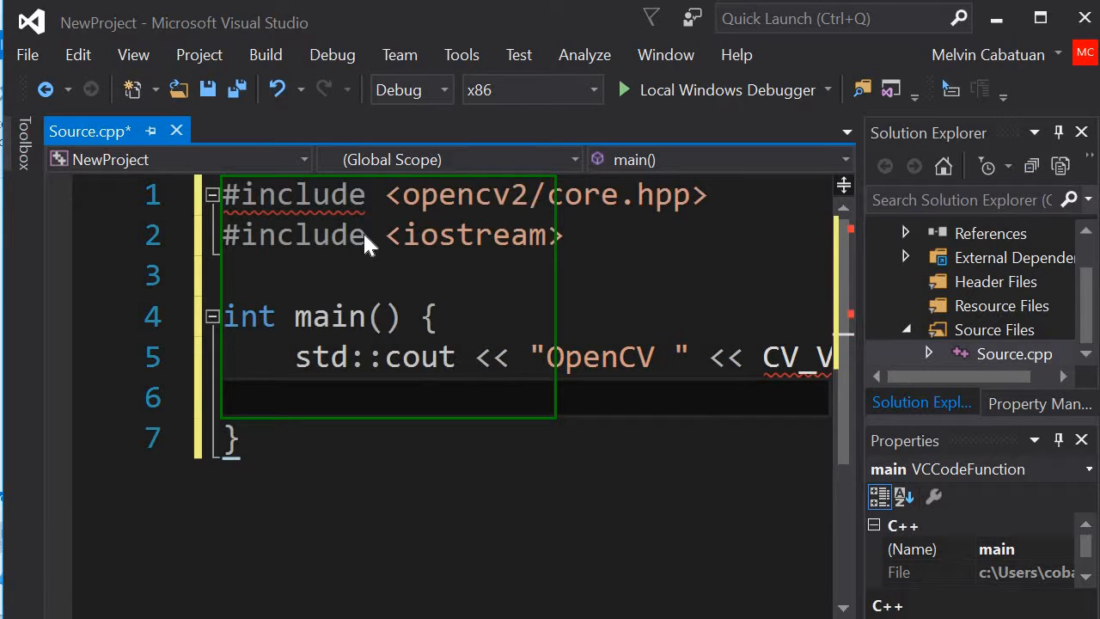
Step: Add the statement system("pause"); below the output statement in main
text(system)
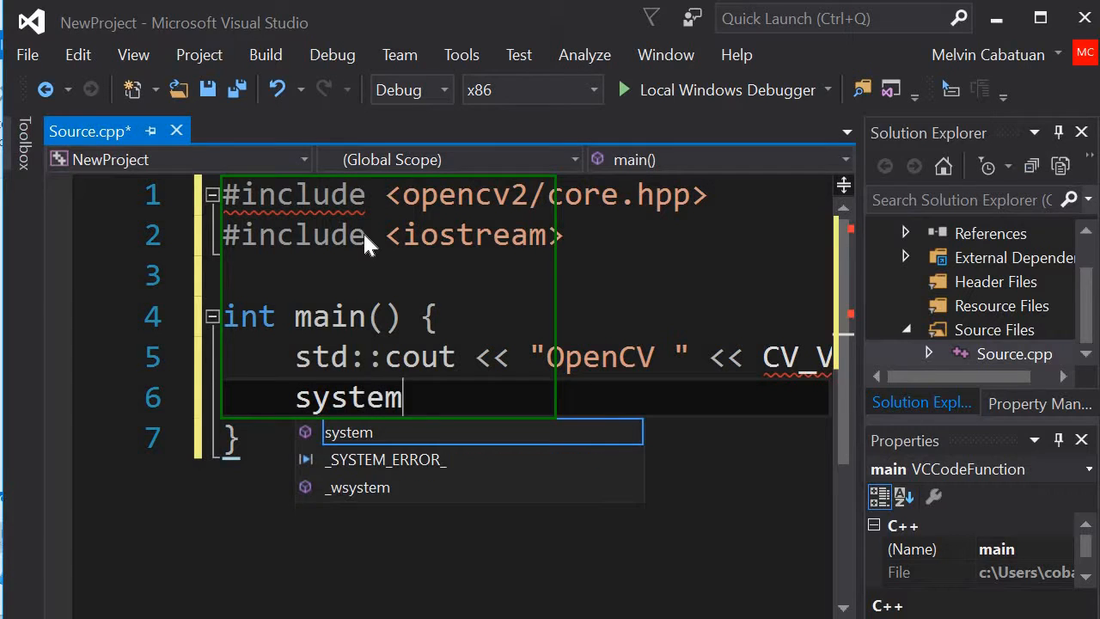
text(("");)
key(Left)
key(Left)
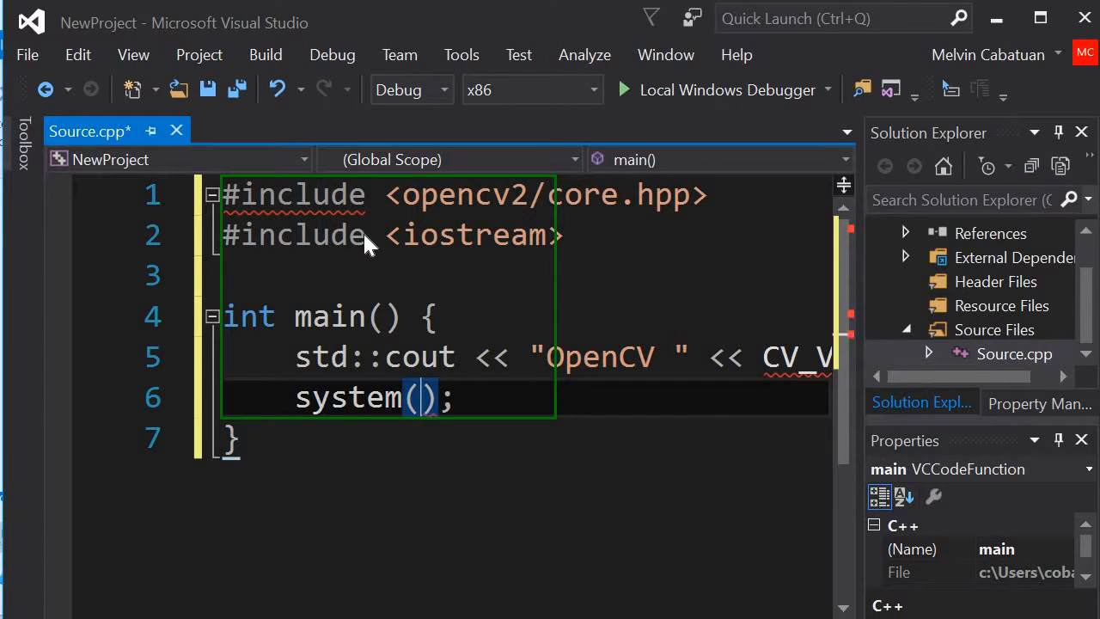
text("")
text(au)
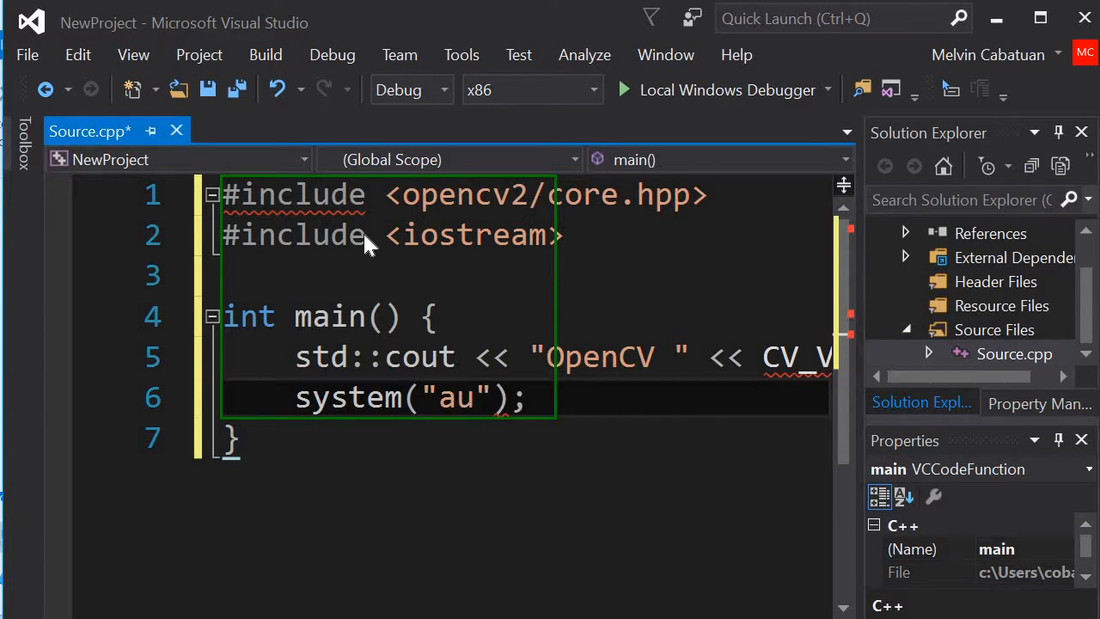
key(BackSpace)
key(BackSpace)
text(pause)
key(End)
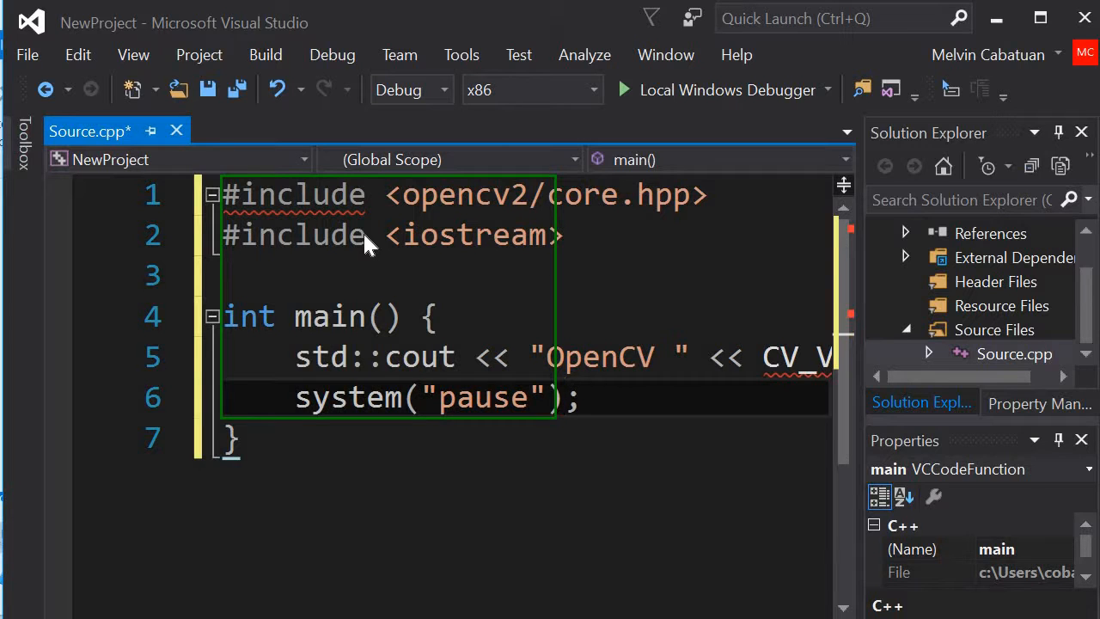
Step: End the main function with the statement return 0;
key(Return)
text(return )
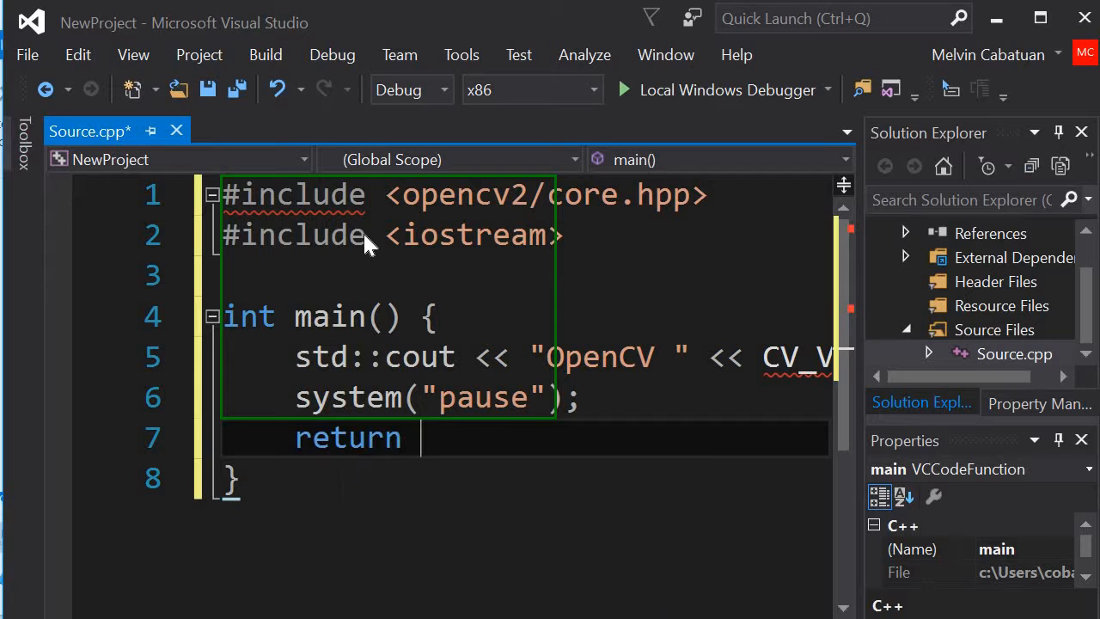
text(0;)
Step: Switch the platform to x64 and try to run NewProject, declining the last successful build and enlarging the error list
click(594, 91)
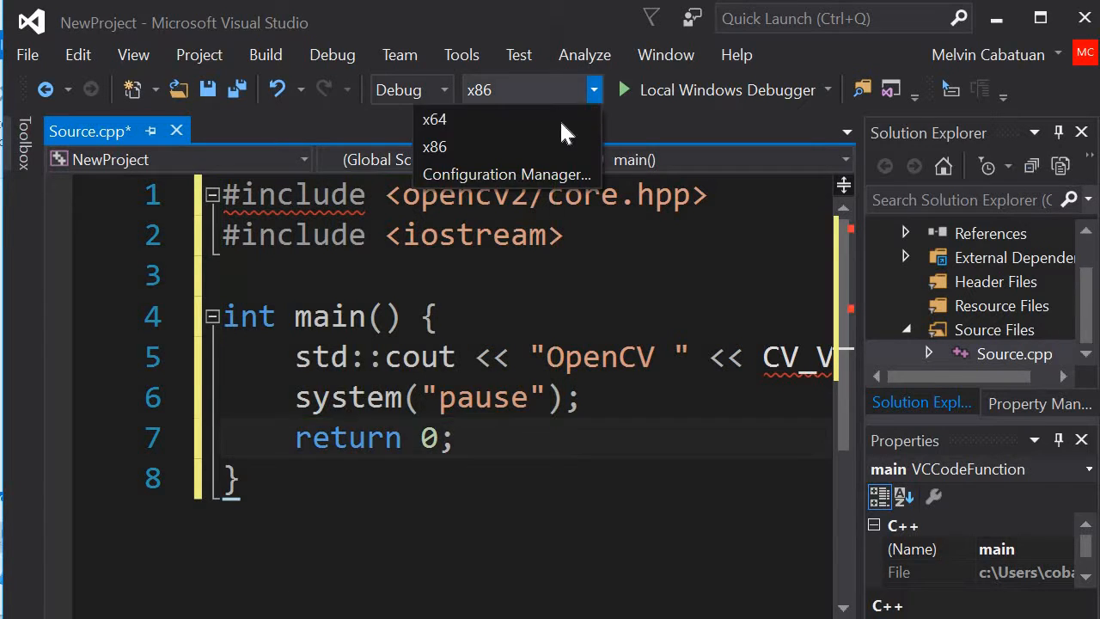
click(593, 121)
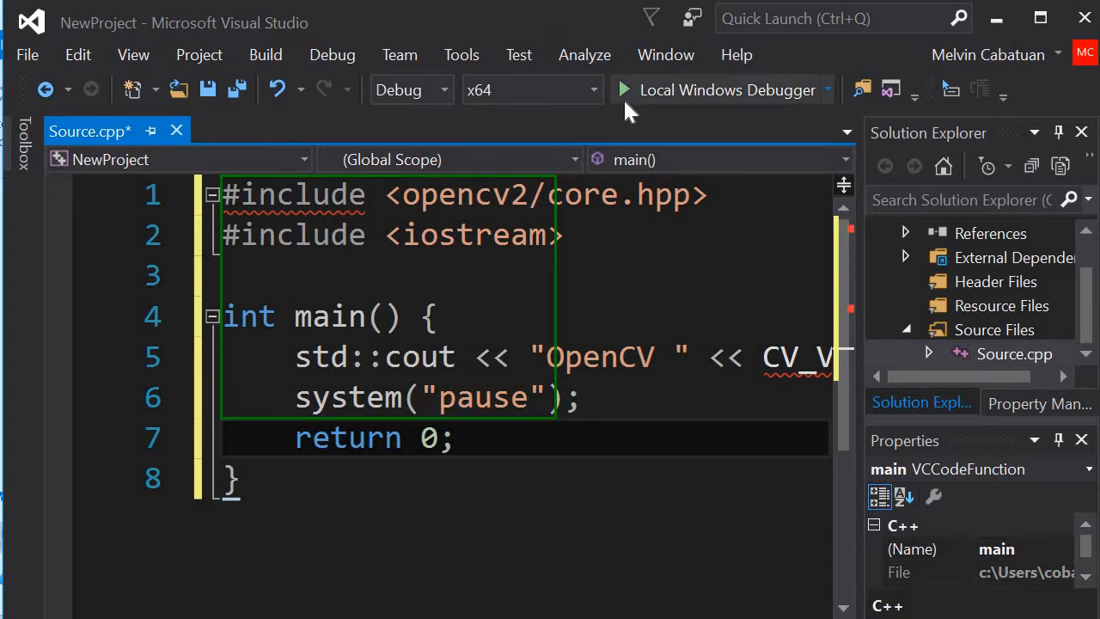
click(624, 91)
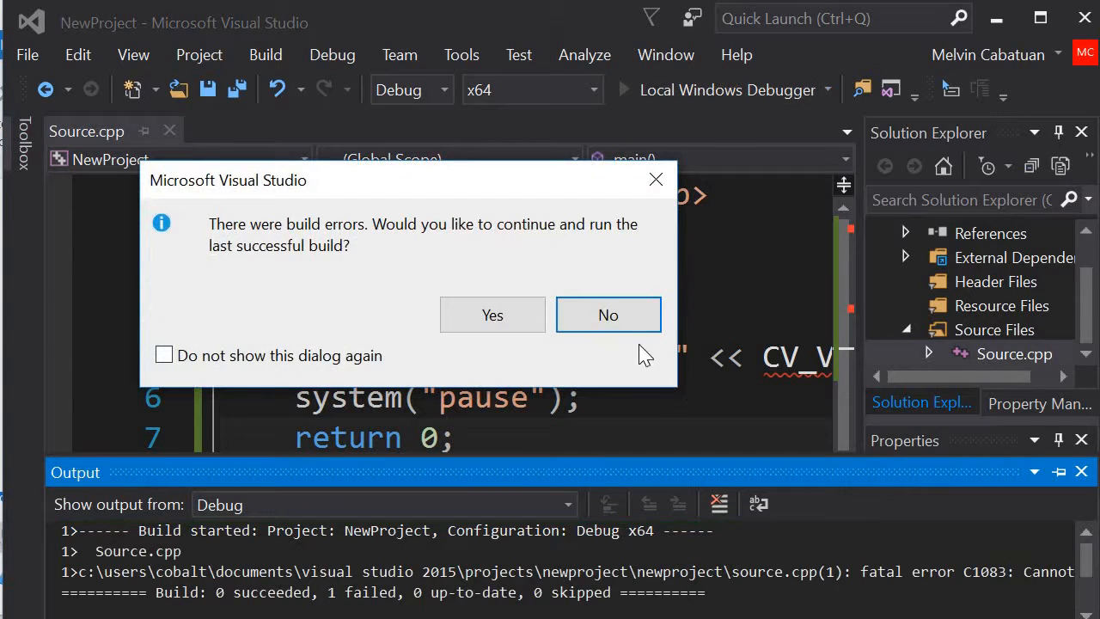
click(621, 316)
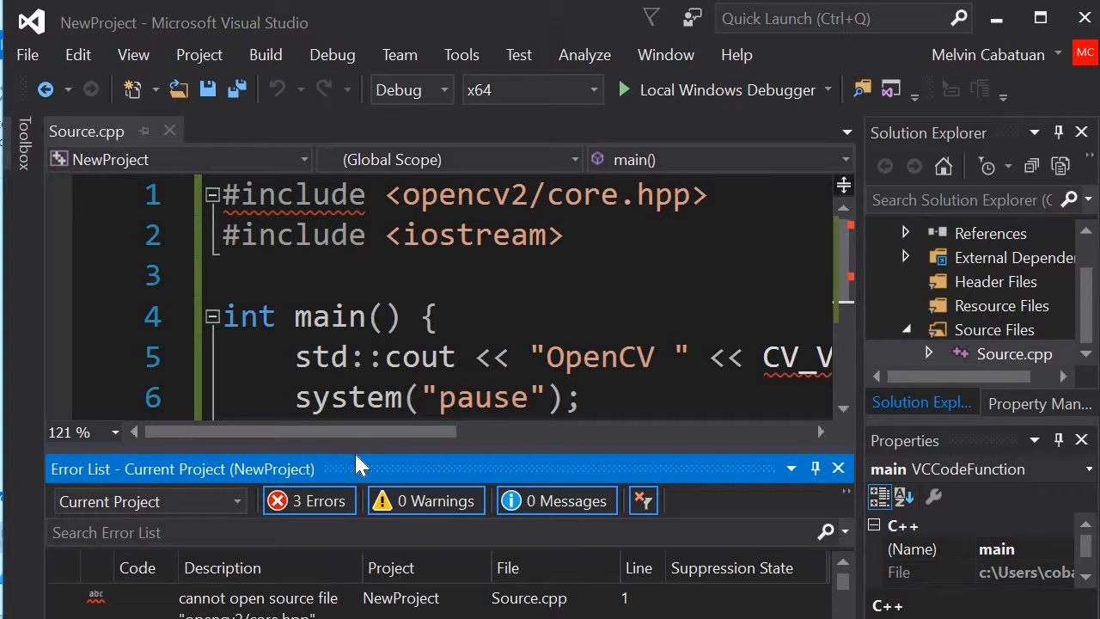
drag(353, 418, 356, 348)
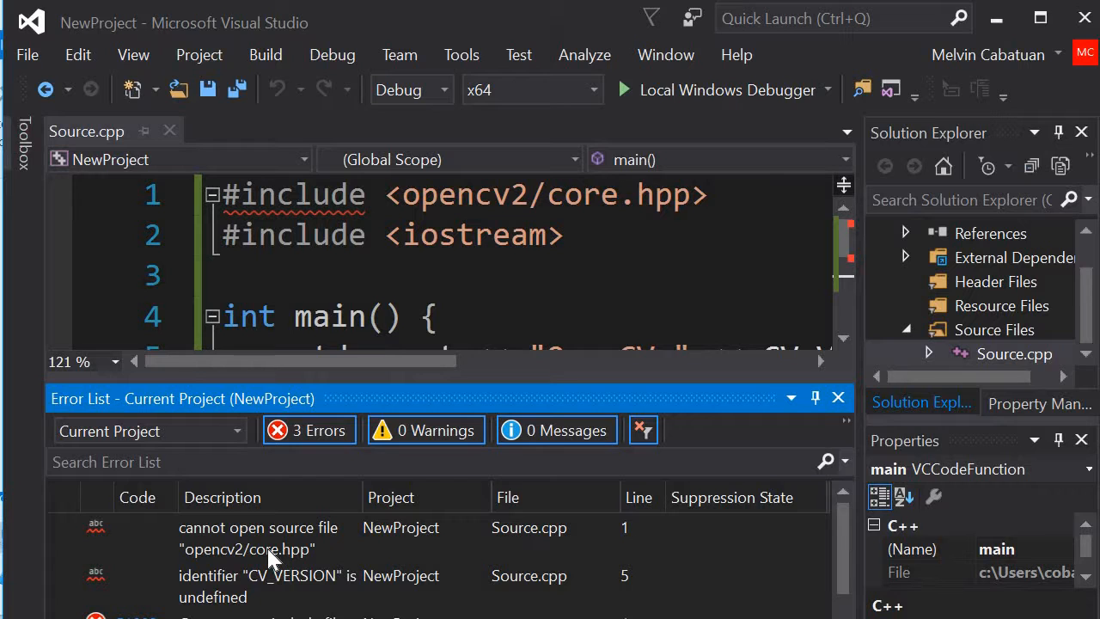
Step: Examine NewProject's C/C++ and Linker general properties, including the additional include and library directories, and close them without changes
click(201, 59)
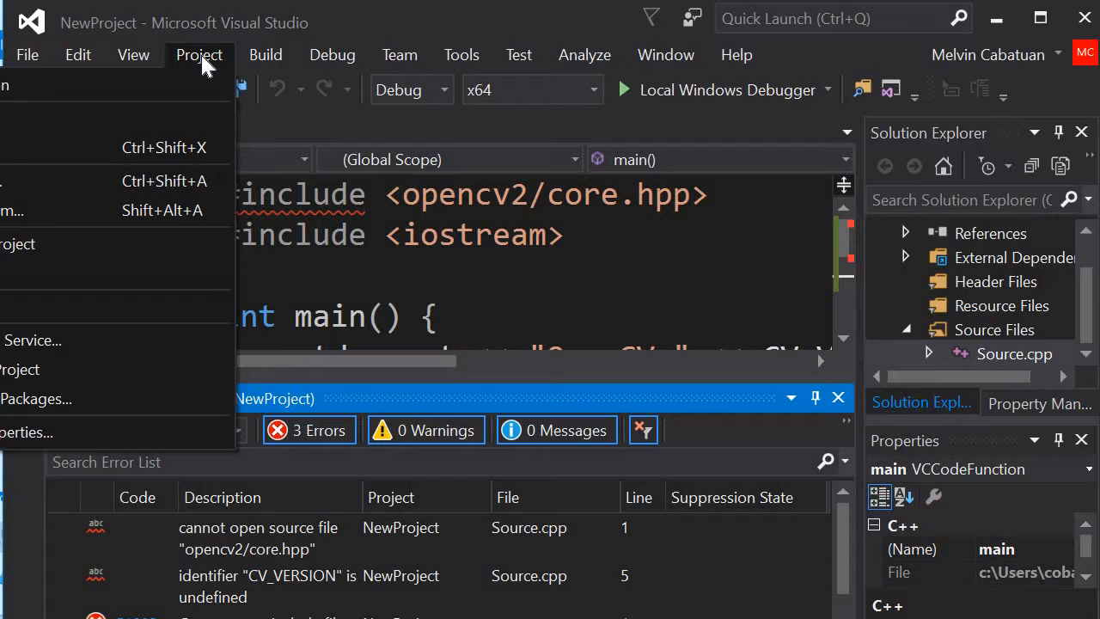
click(201, 57)
click(265, 55)
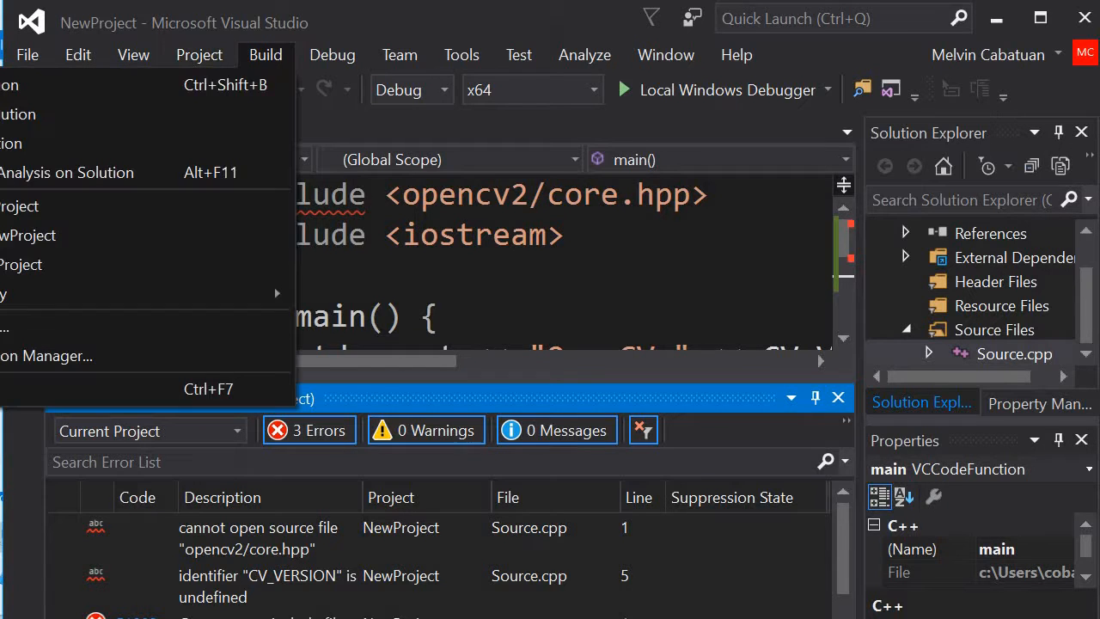
click(187, 57)
click(187, 58)
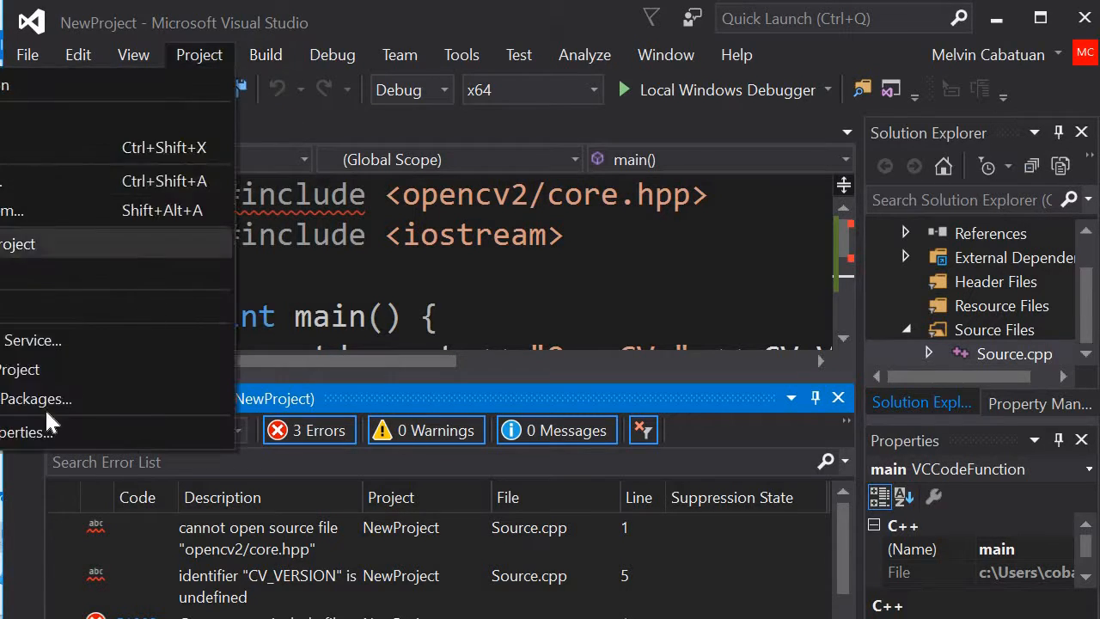
click(34, 424)
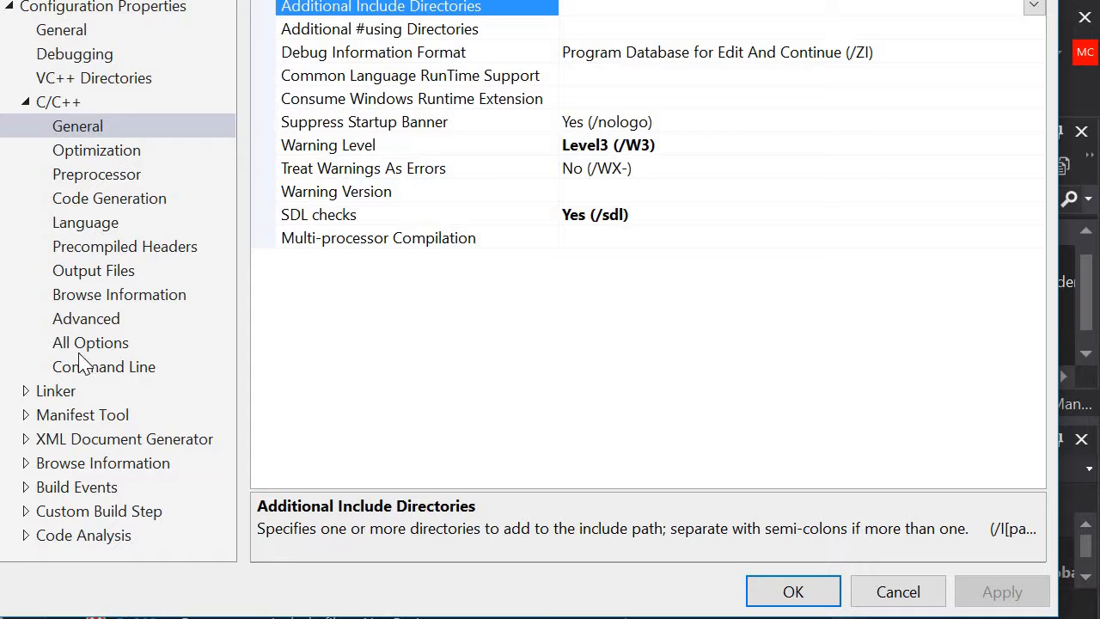
click(66, 392)
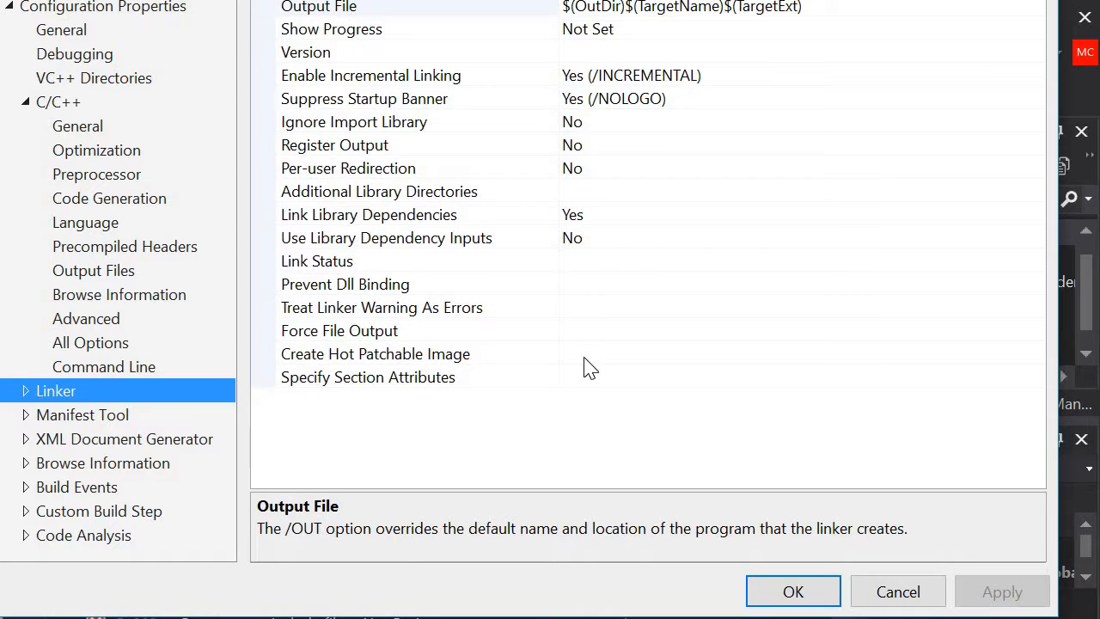
click(895, 591)
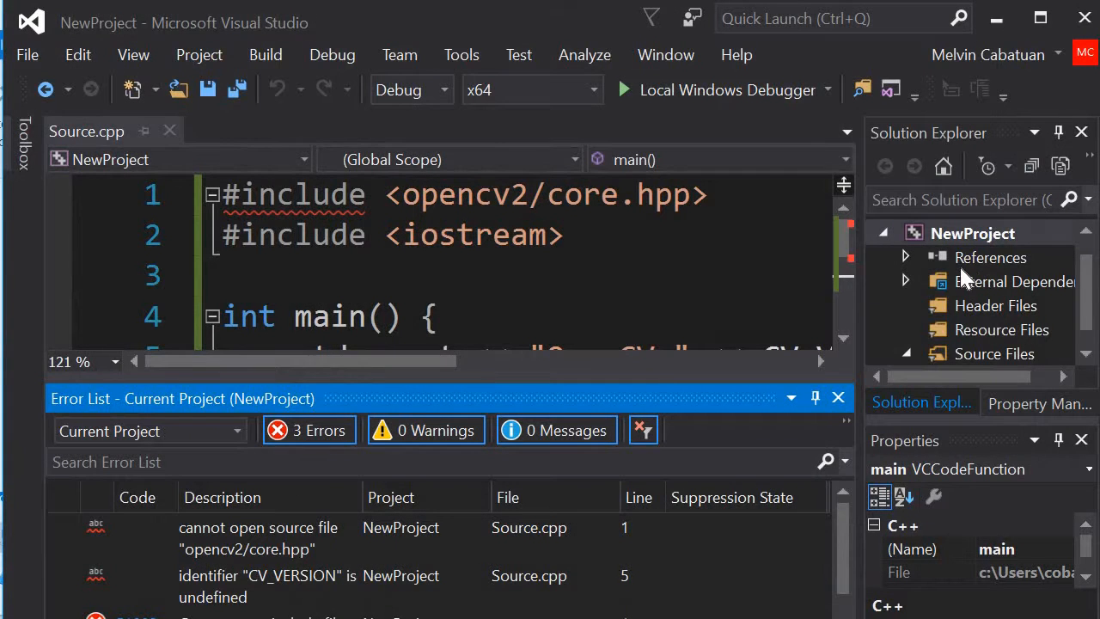
Step: Show NewProject's build configurations in the Property Manager and select Debug | x64
click(1011, 396)
click(877, 193)
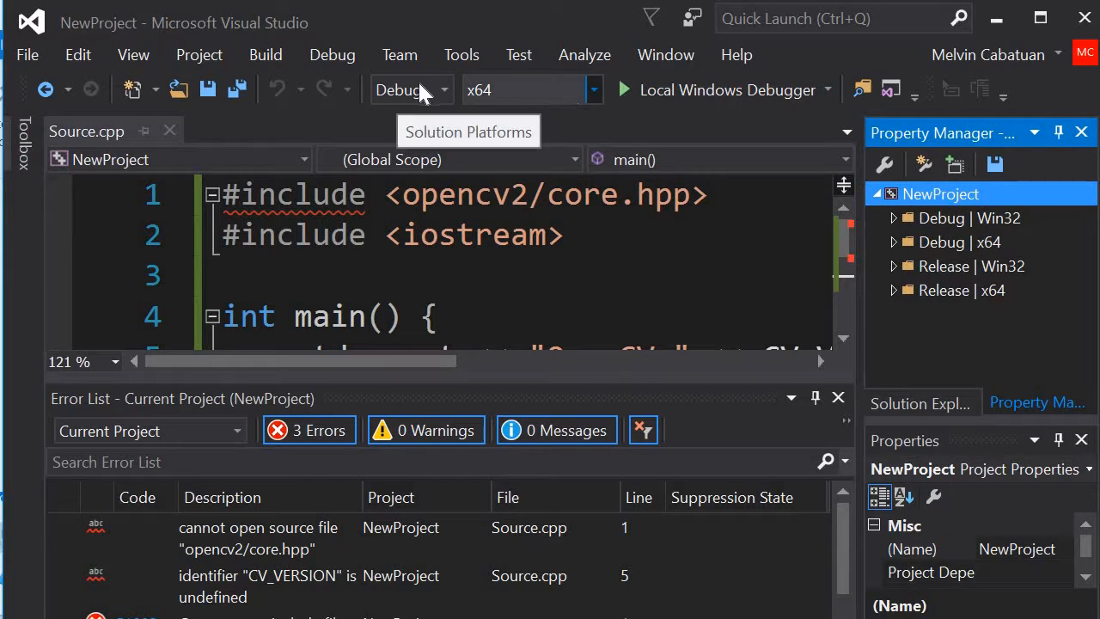
click(963, 247)
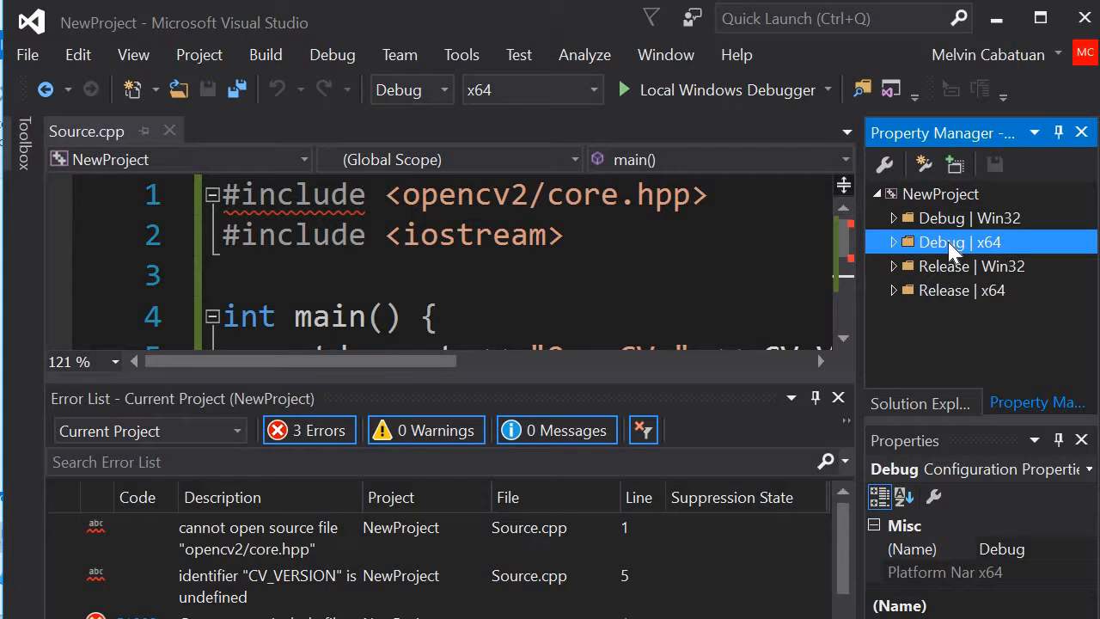
Step: Add the existing property sheet OpenCVHello from the Projects\HelloOpenCV\HelloOpenCV folder to the Debug | x64 configuration
right_click(950, 245)
click(774, 255)
right_click(926, 253)
click(717, 299)
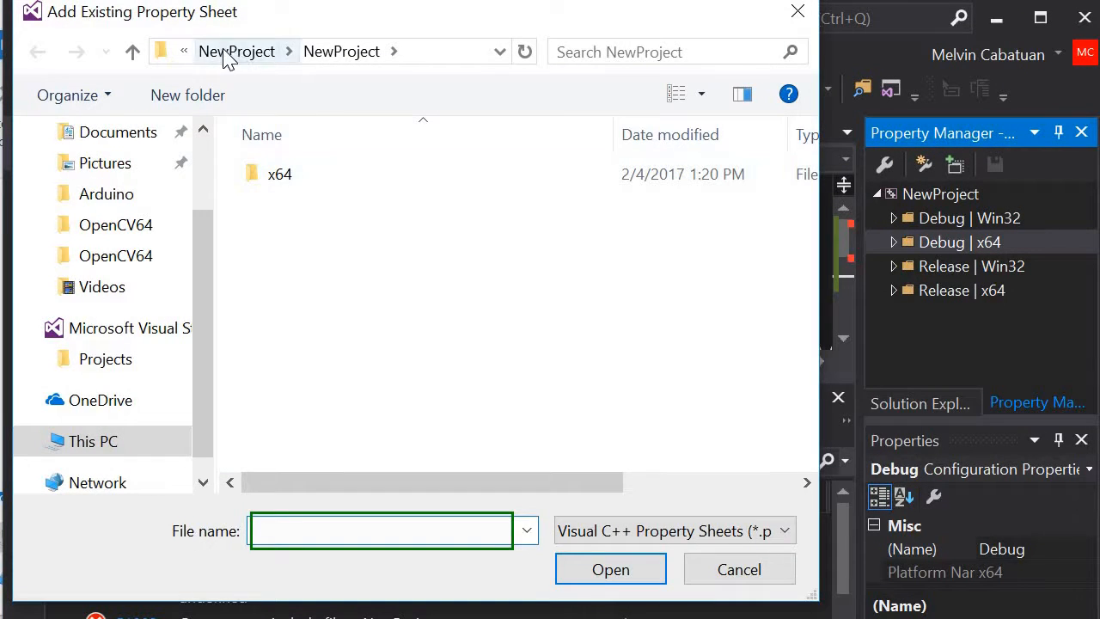
click(184, 52)
click(206, 78)
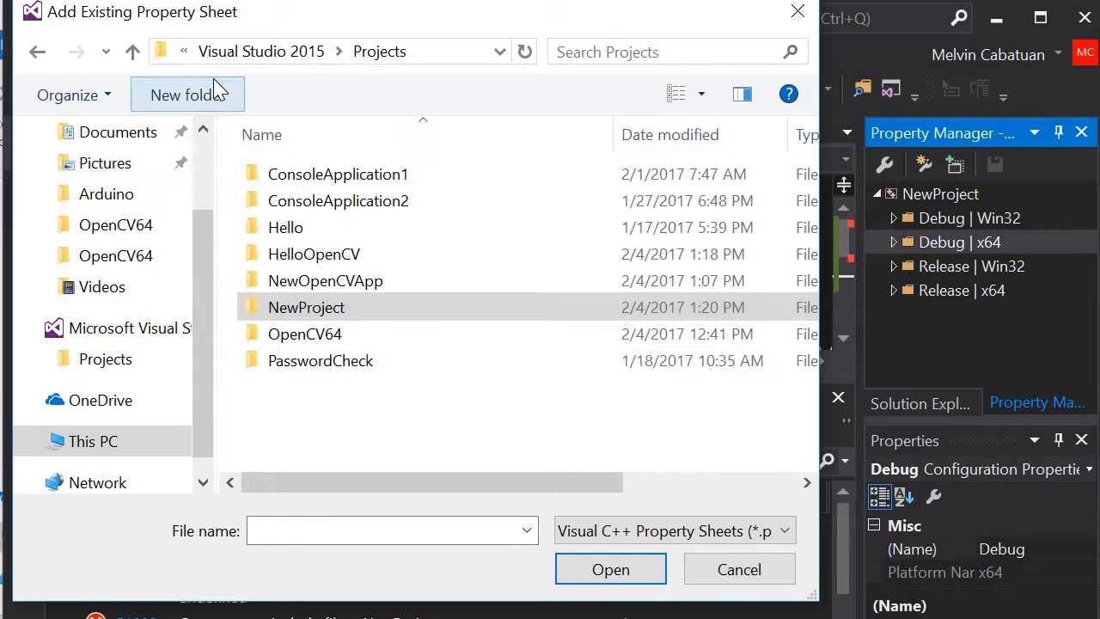
click(464, 266)
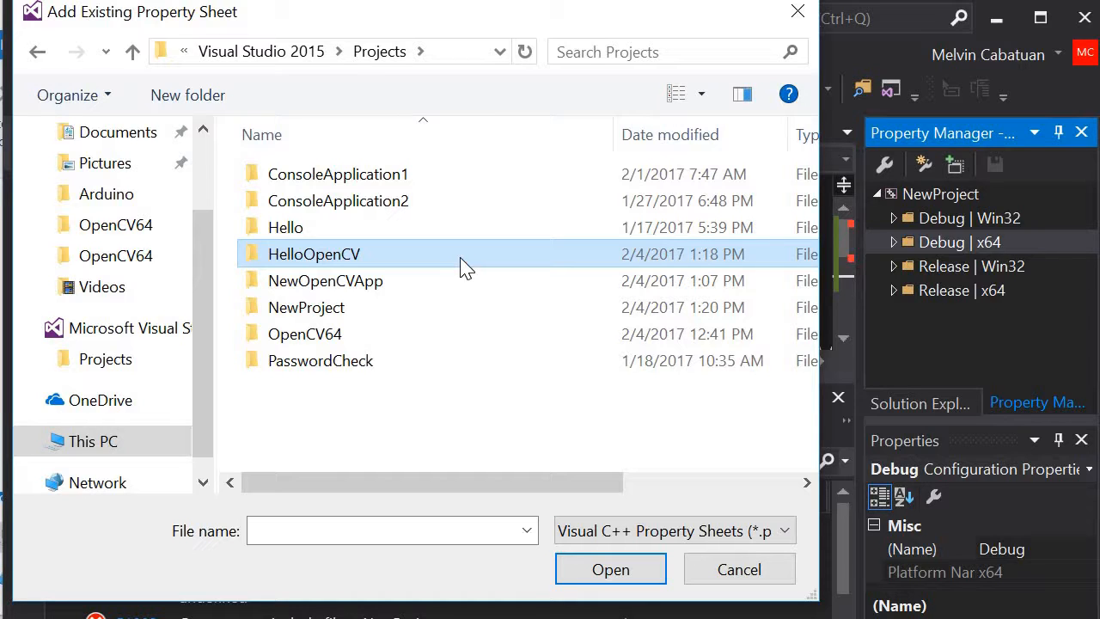
double_click(464, 258)
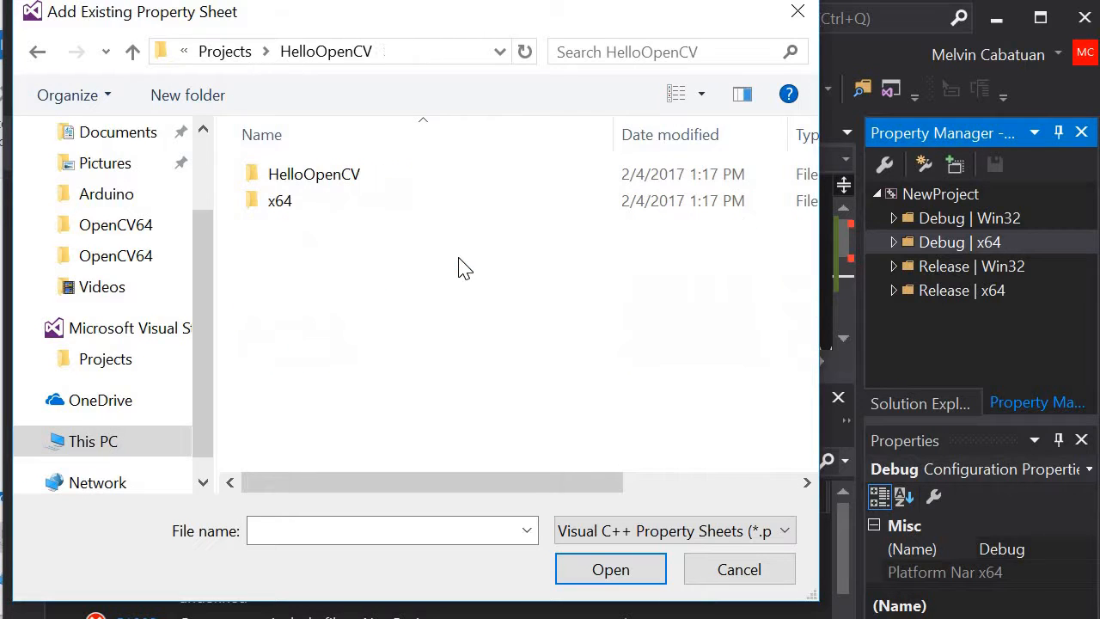
click(372, 191)
double_click(372, 190)
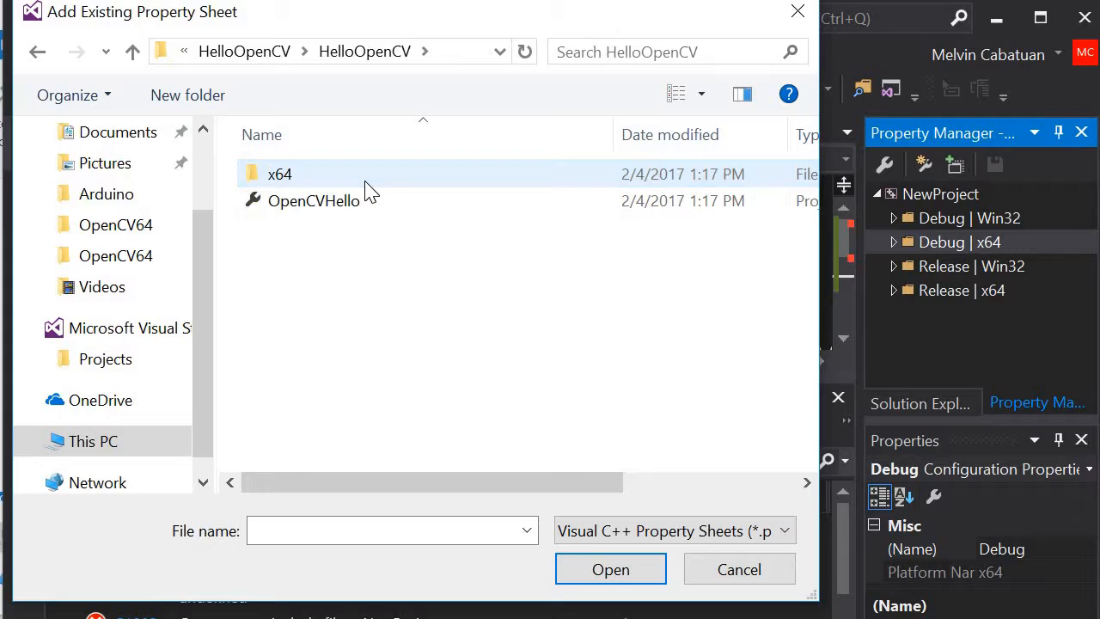
click(359, 217)
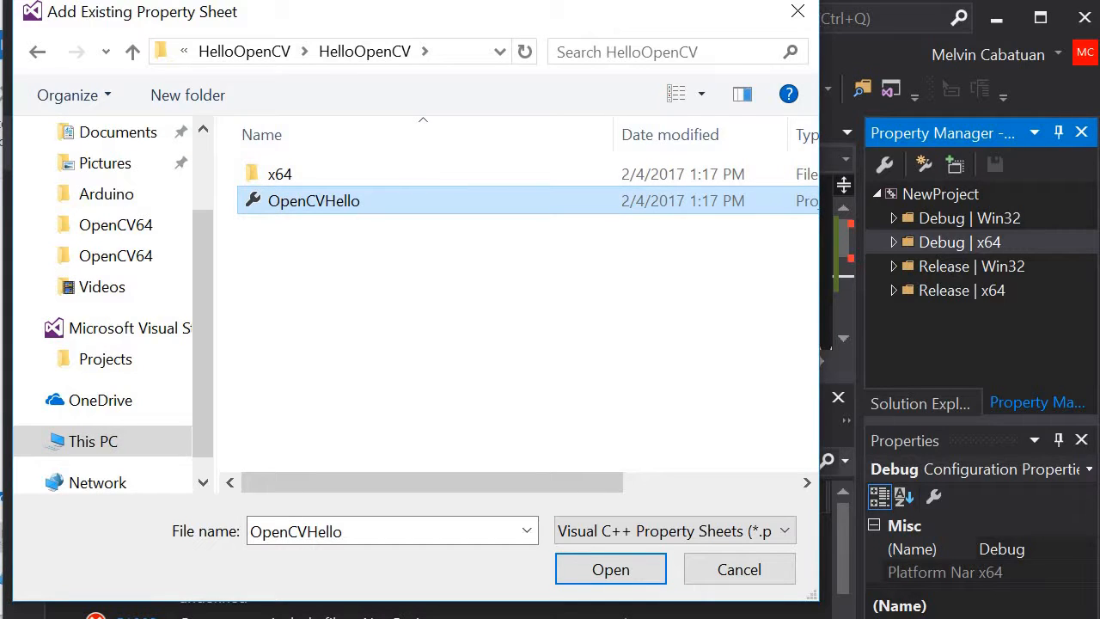
click(634, 569)
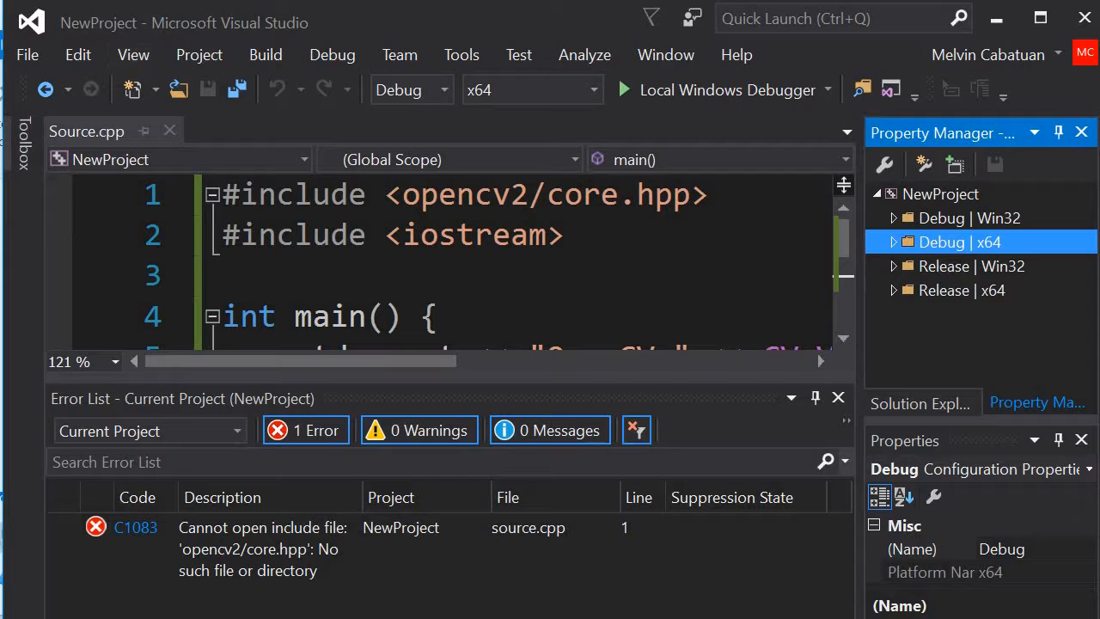
Step: Run NewProject with the Local Windows Debugger and move its console window below the main toolbar
click(275, 52)
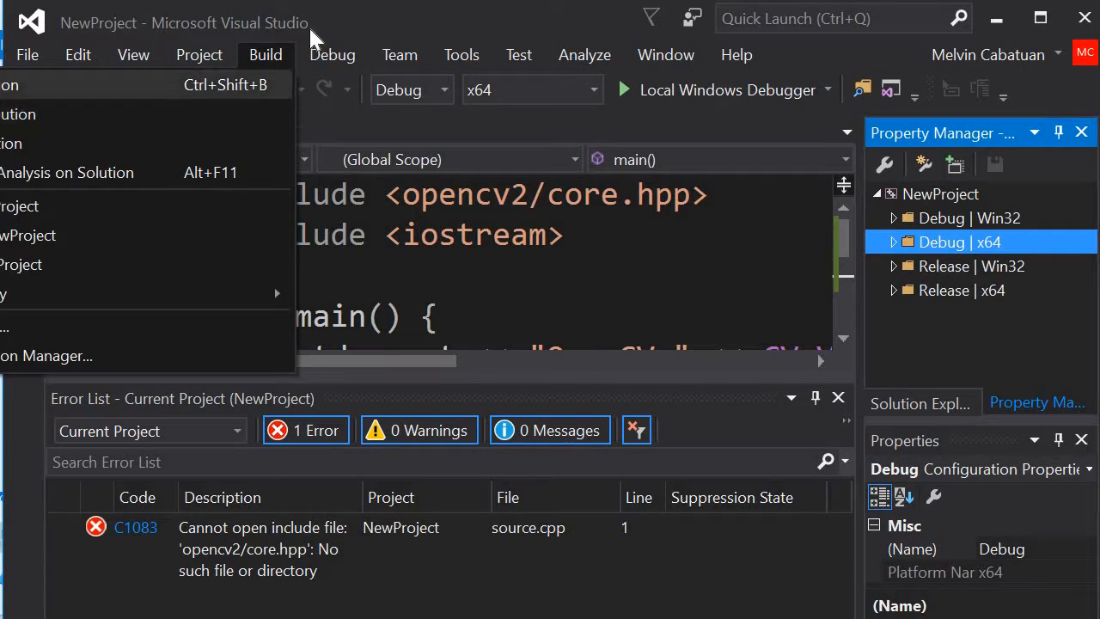
click(265, 54)
click(215, 54)
click(739, 55)
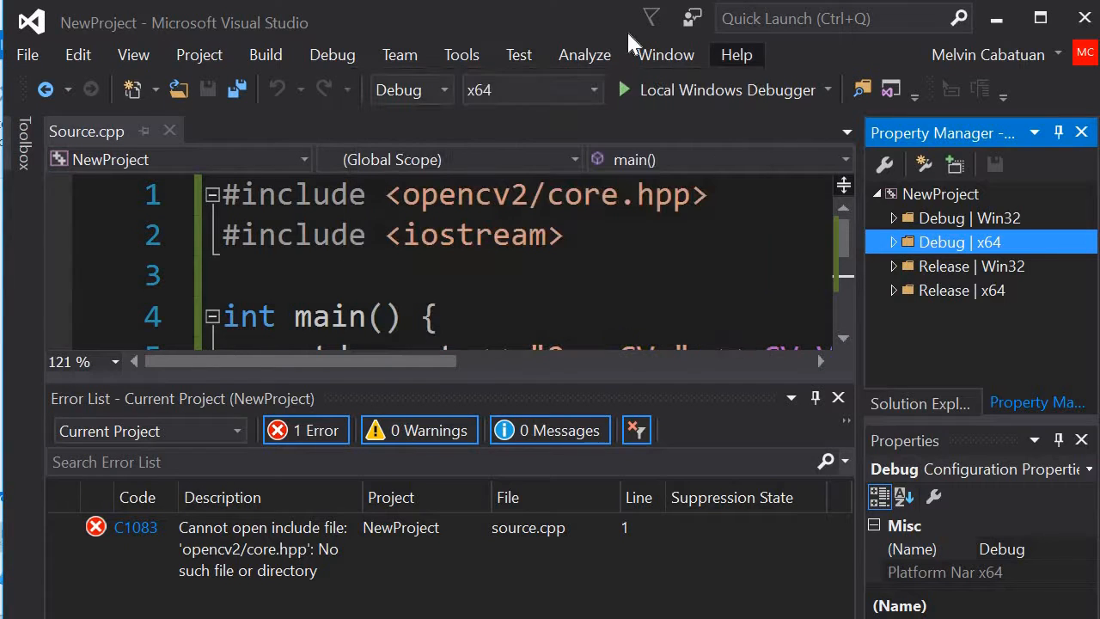
click(746, 89)
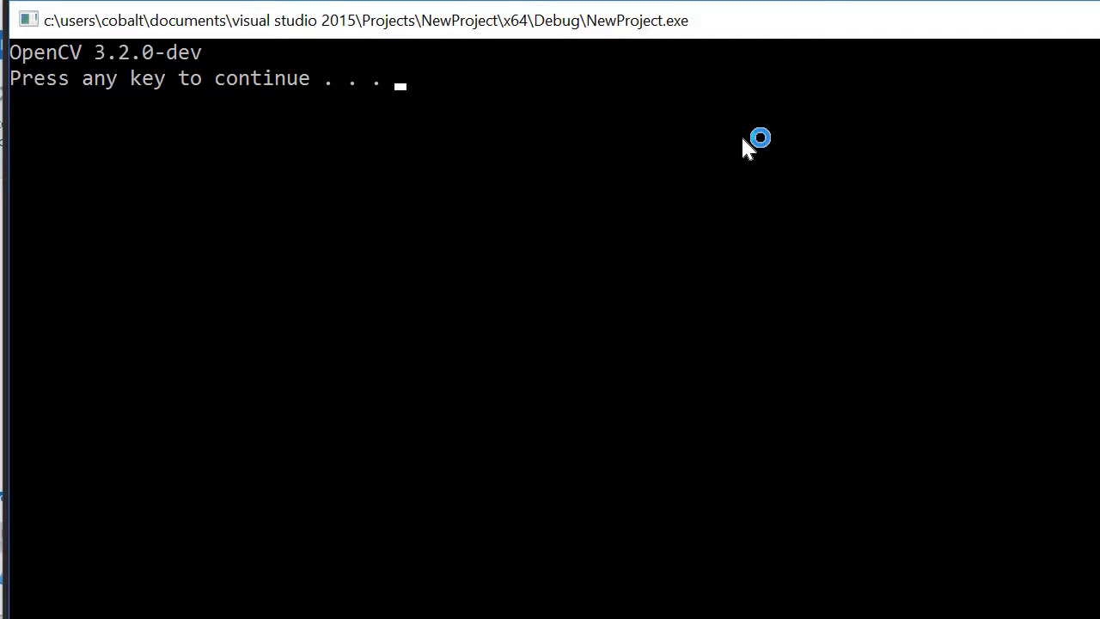
drag(698, 31, 698, 142)
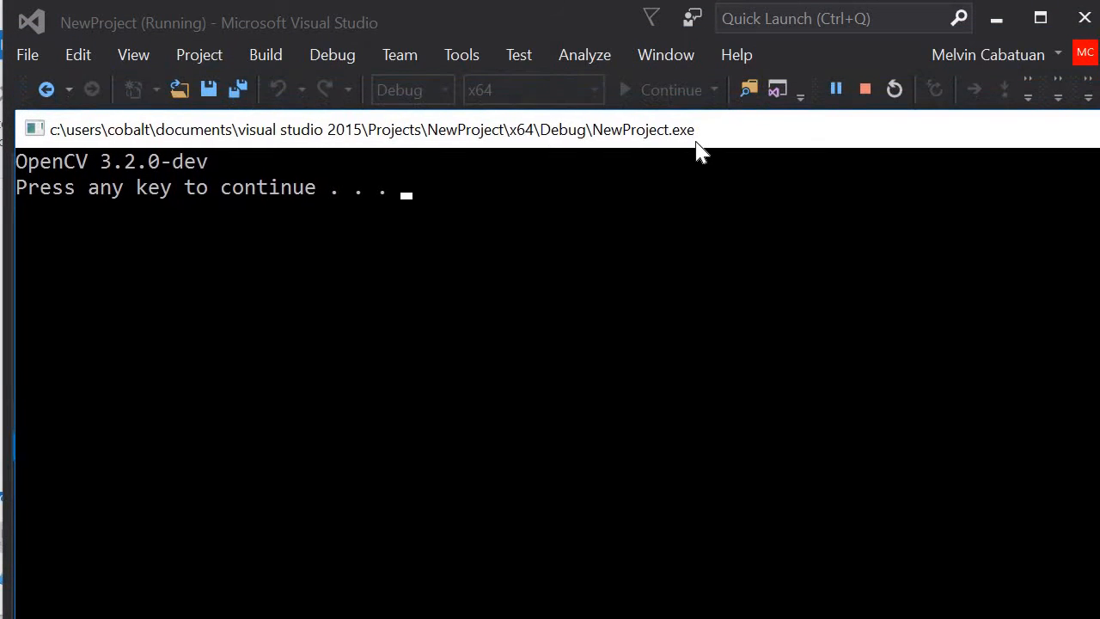